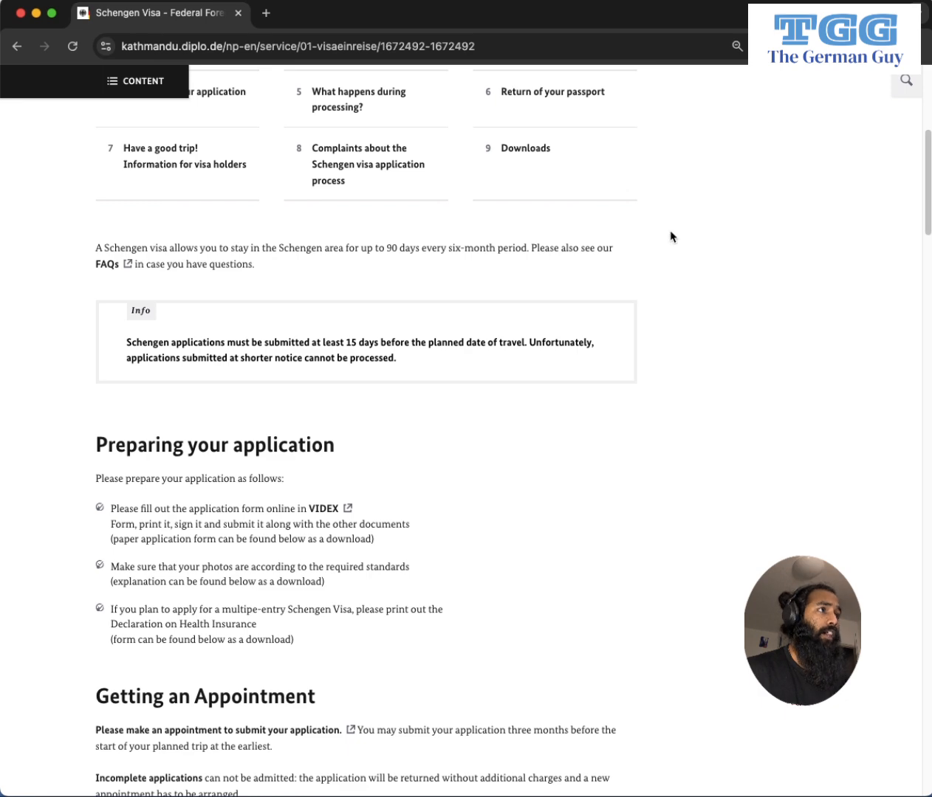
pyautogui.scroll(-1, 691, 328)
pyautogui.scroll(6, 664, 317)
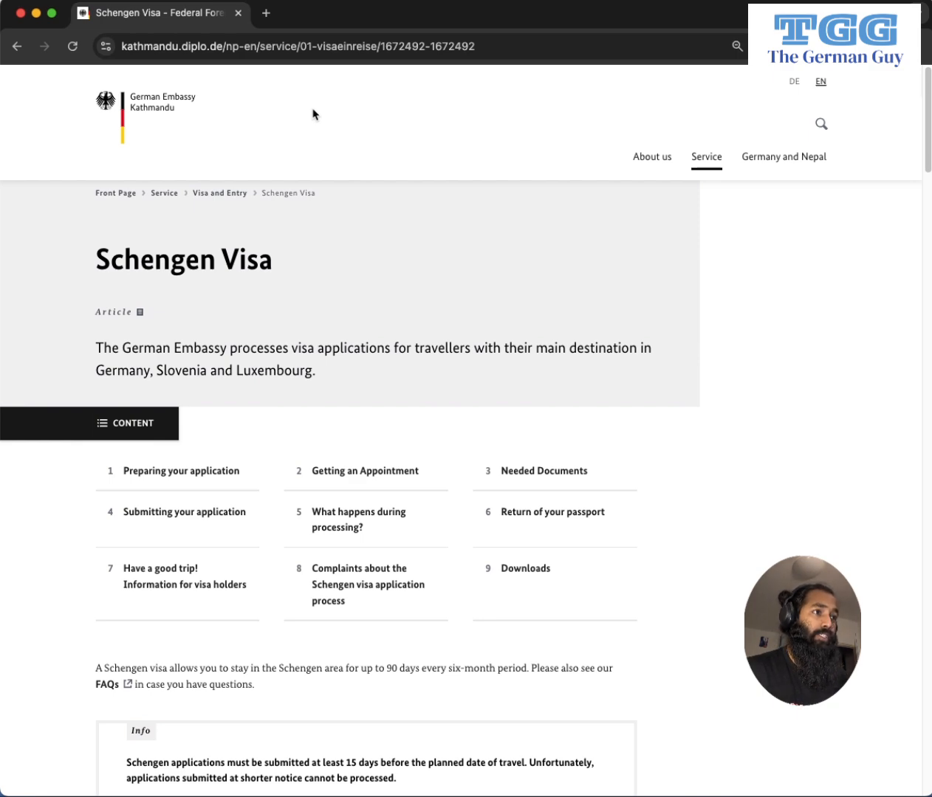
pyautogui.scroll(-10, 616, 320)
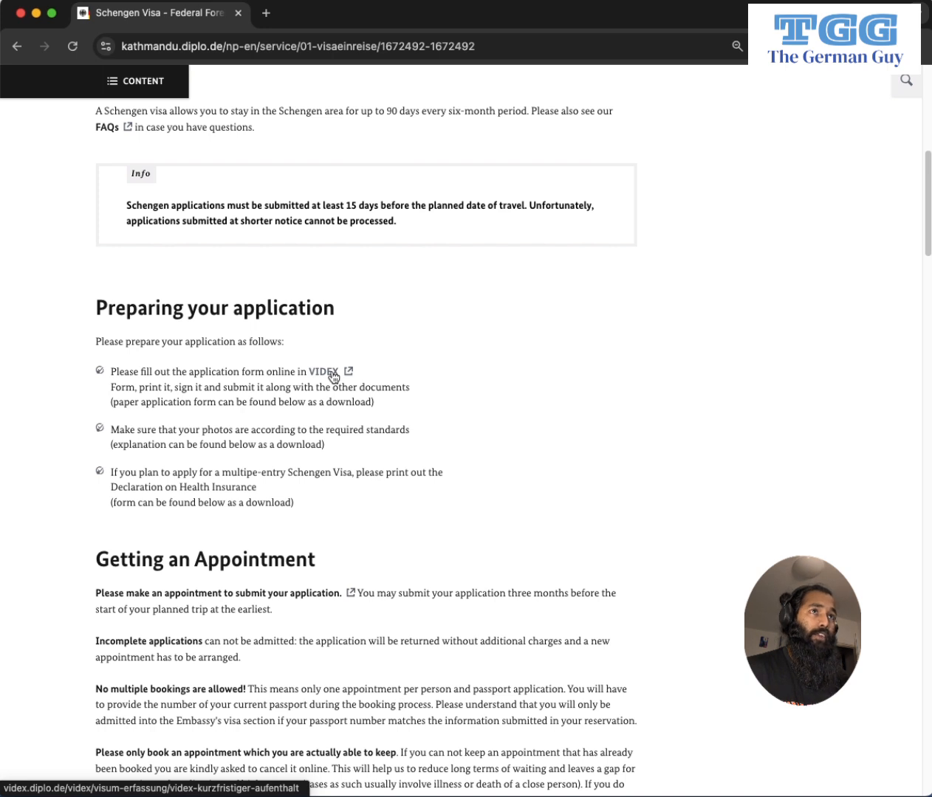
# Open the VIDEX short-term stay form, dismiss the translation offer, and switch it to English.
pyautogui.click(316, 372)
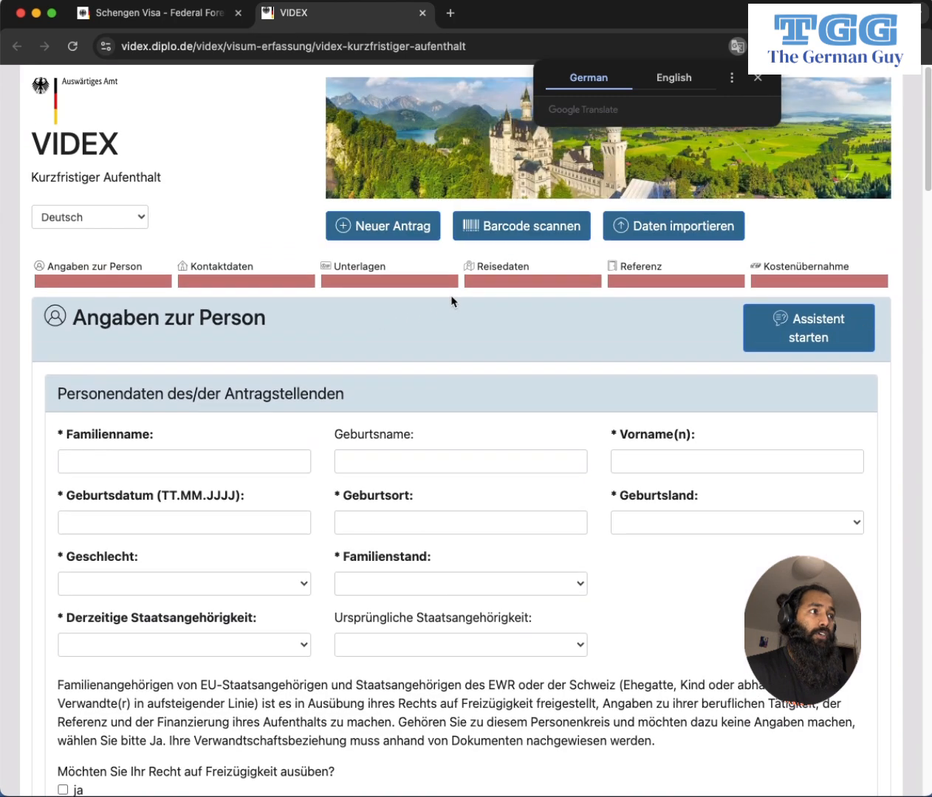
pyautogui.click(758, 78)
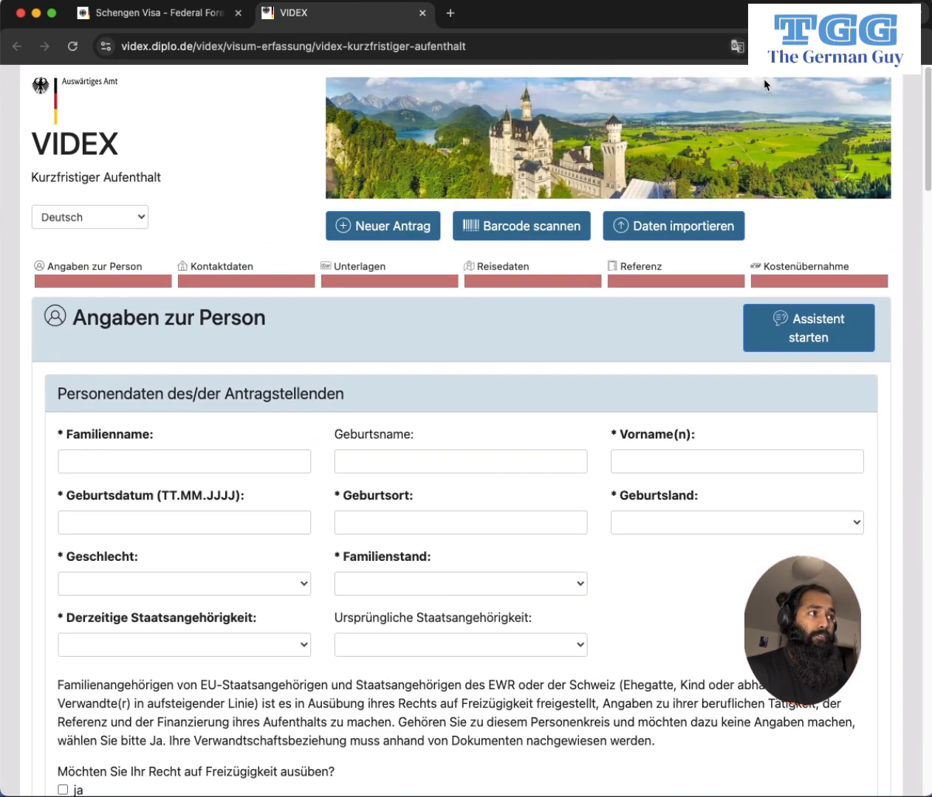
pyautogui.click(117, 218)
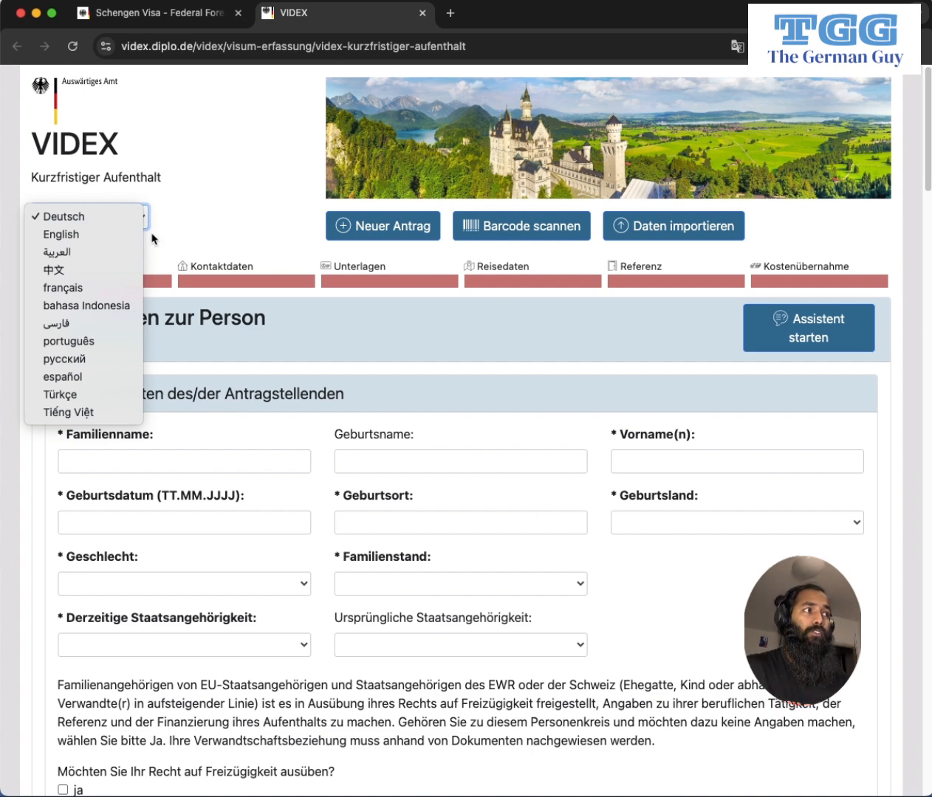
pyautogui.click(86, 238)
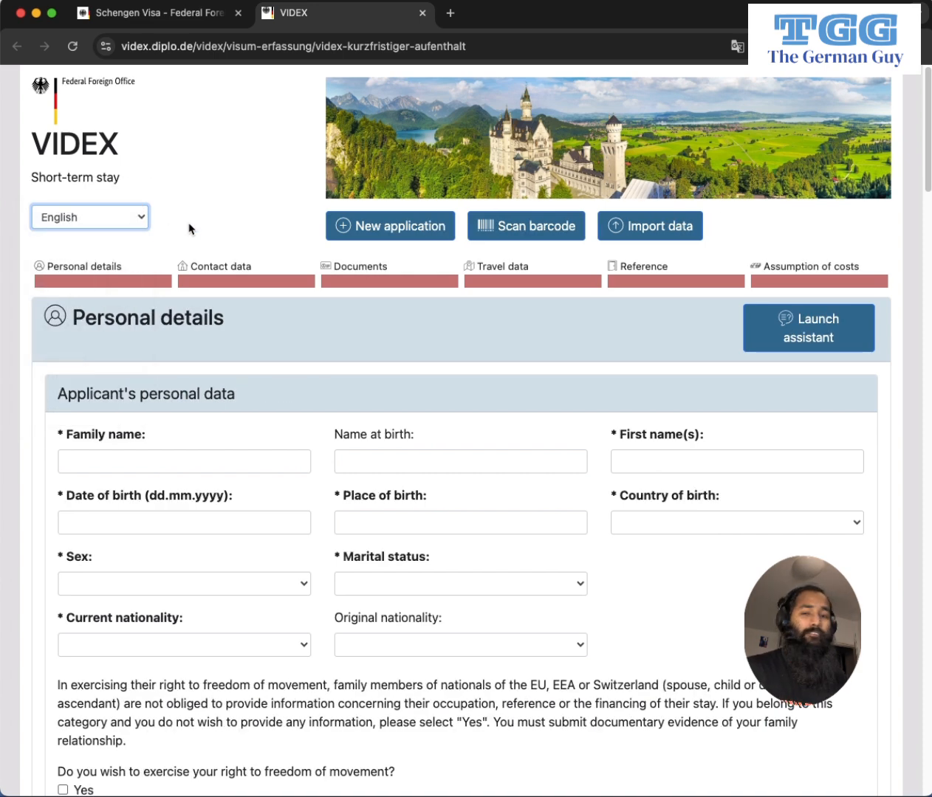
pyautogui.scroll(-2, 221, 247)
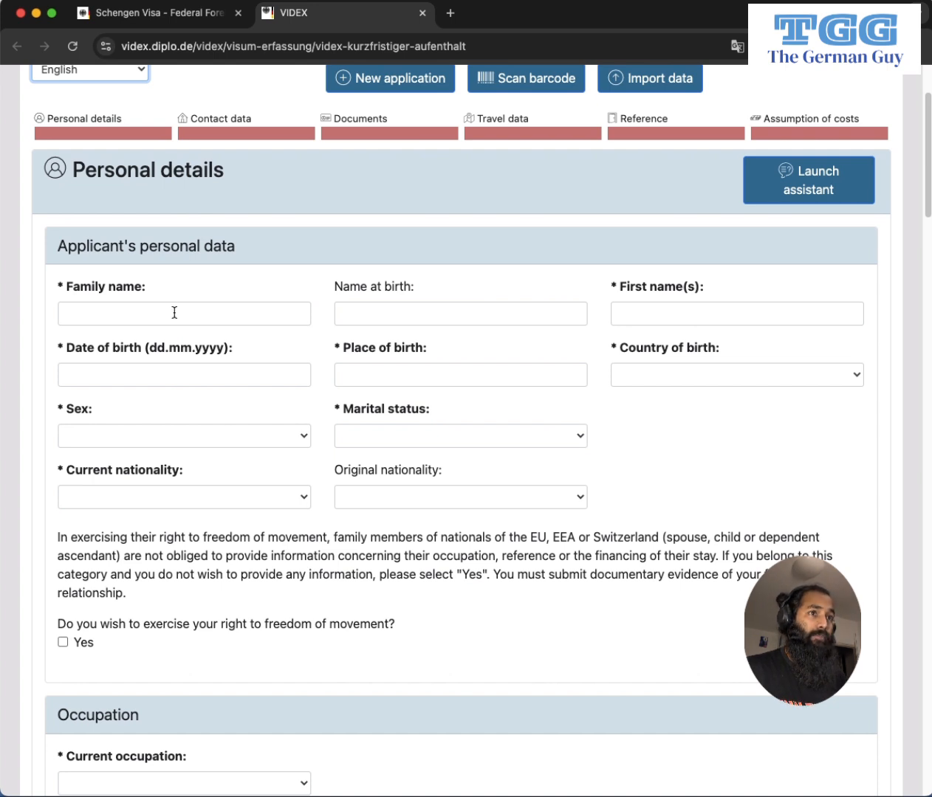
# Enter the applicant's family name and first name in Personal details.
pyautogui.click(114, 317)
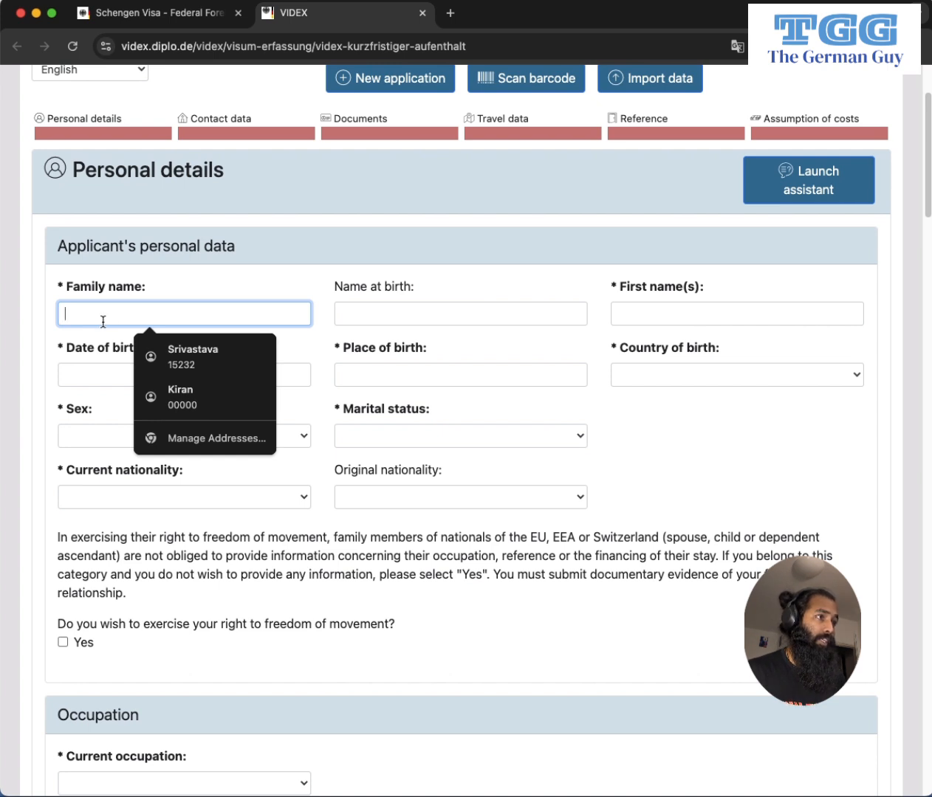
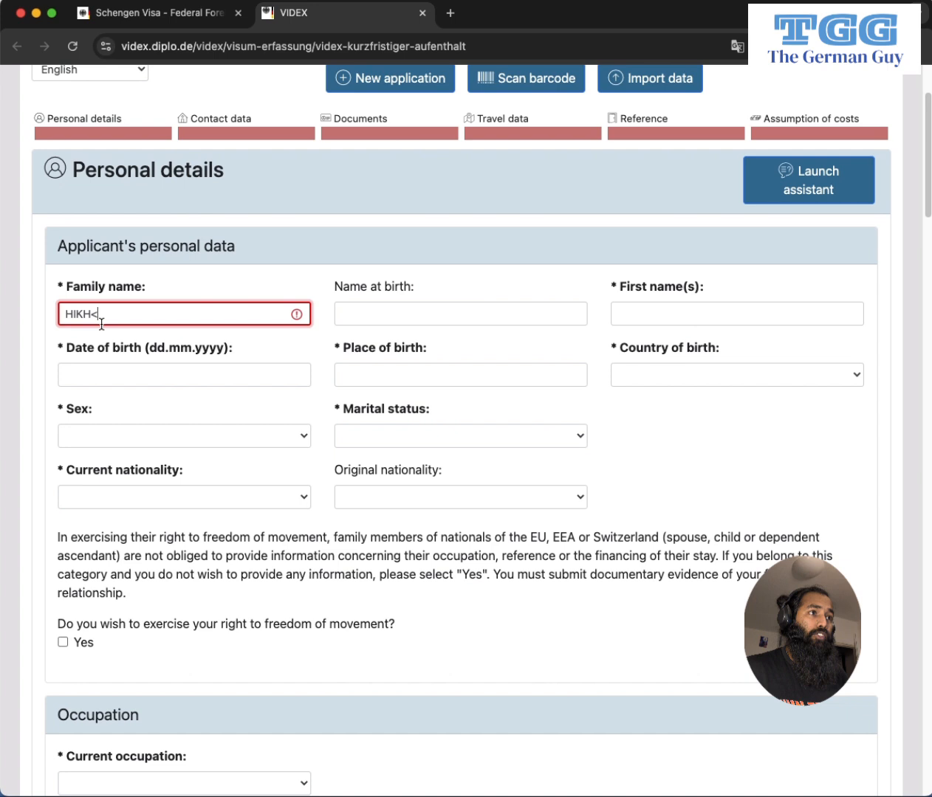
pyautogui.press('Tab')
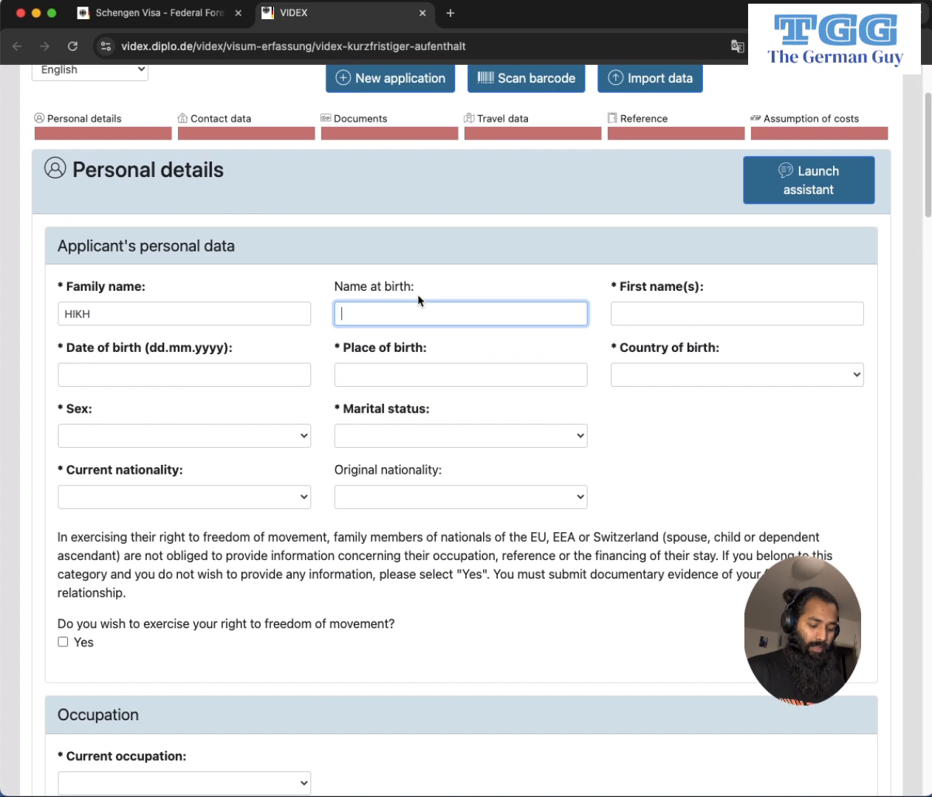
pyautogui.press('Tab')
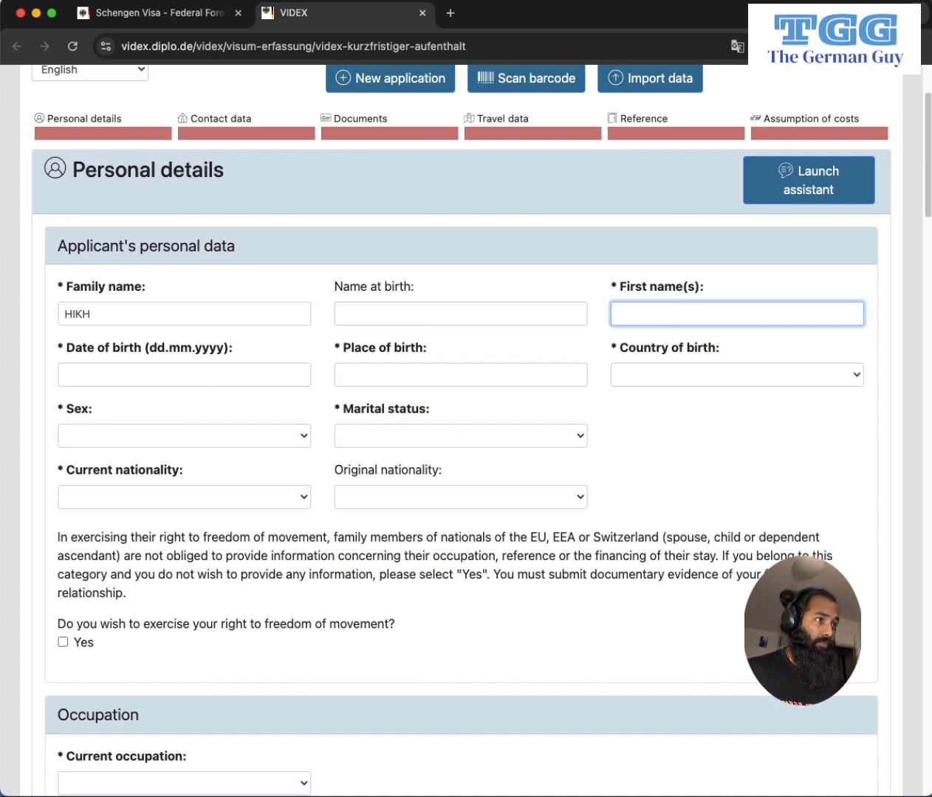
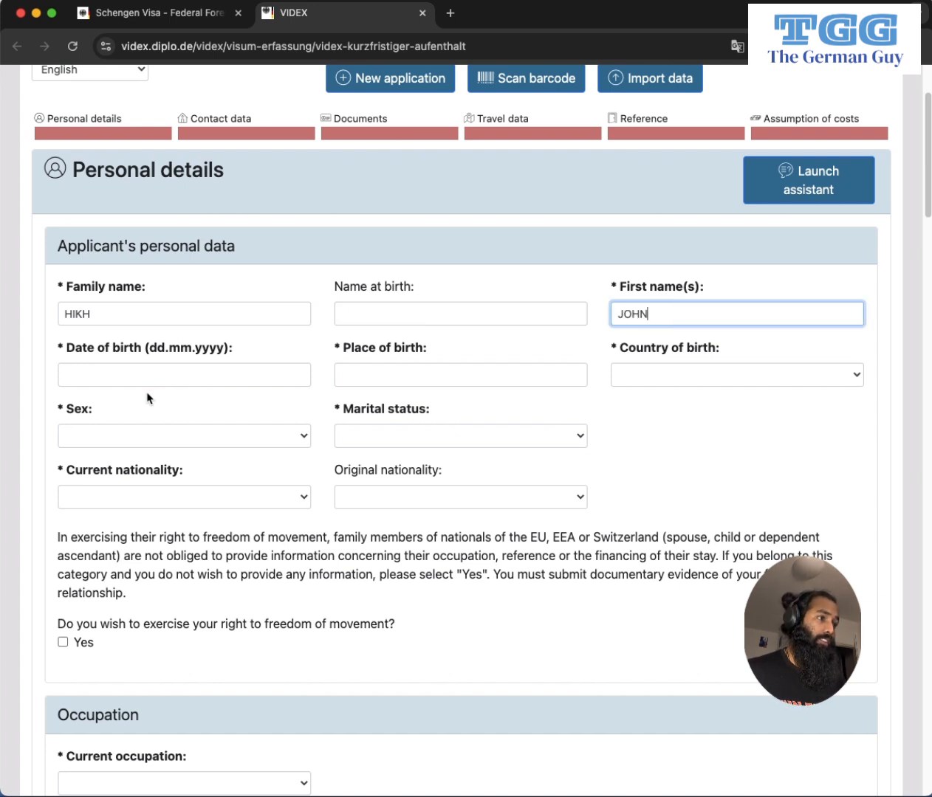
pyautogui.click(146, 378)
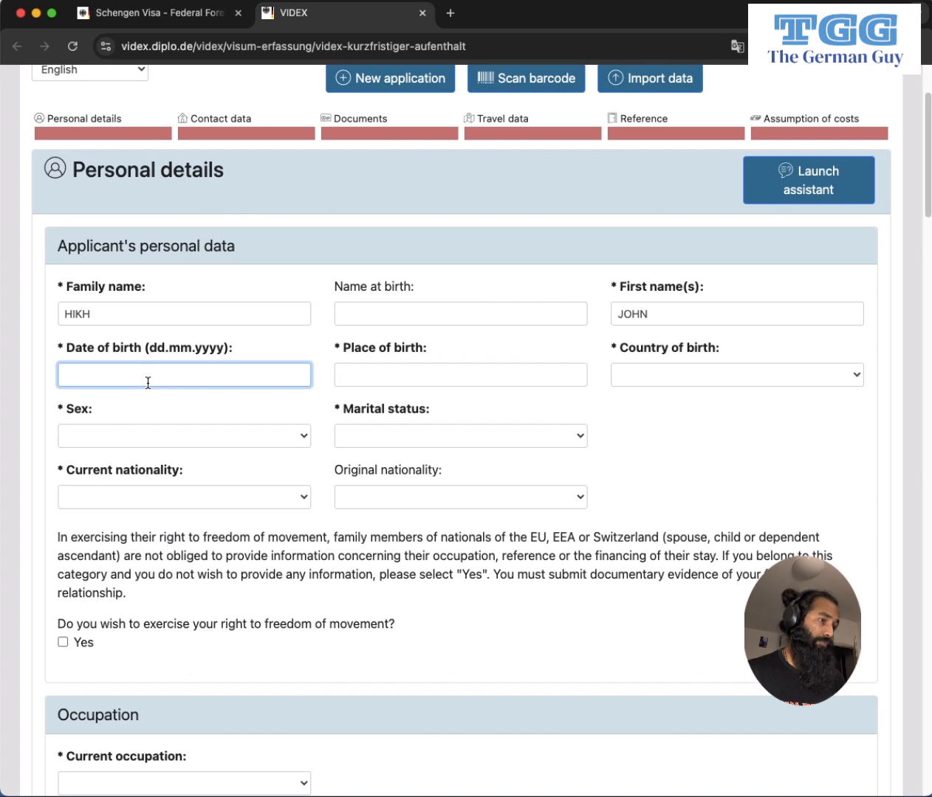
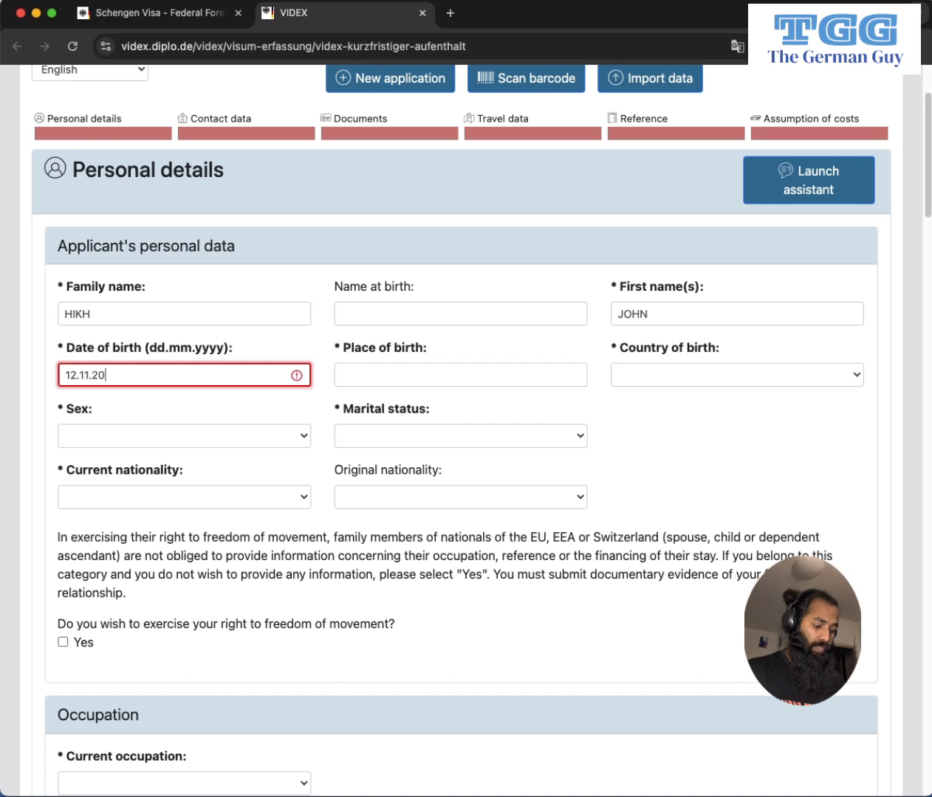
pyautogui.click(442, 380)
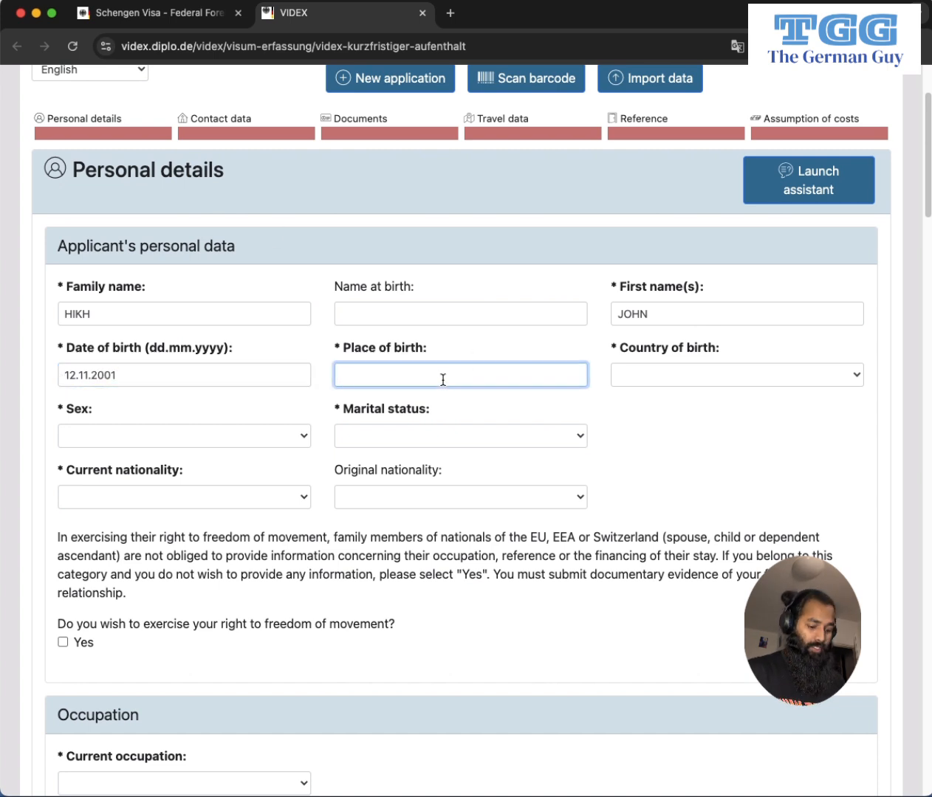
pyautogui.write('HUI')
pyautogui.press('BackSpace')
pyautogui.press('BackSpace')
pyautogui.press('BackSpace')
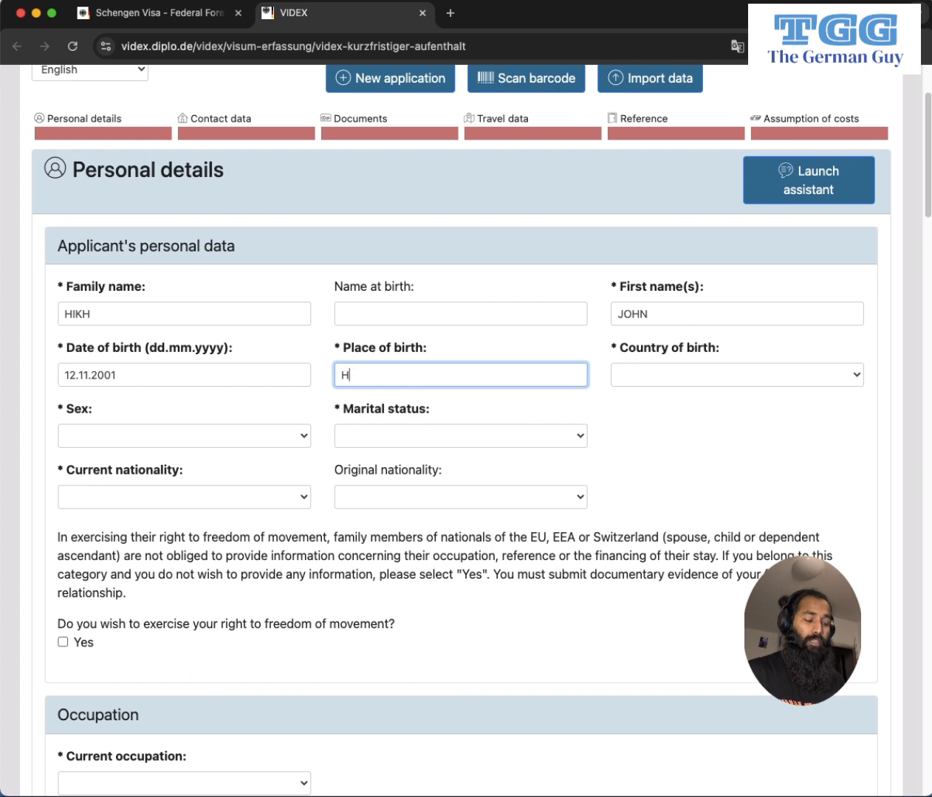
pyautogui.write('KATHMANDU')
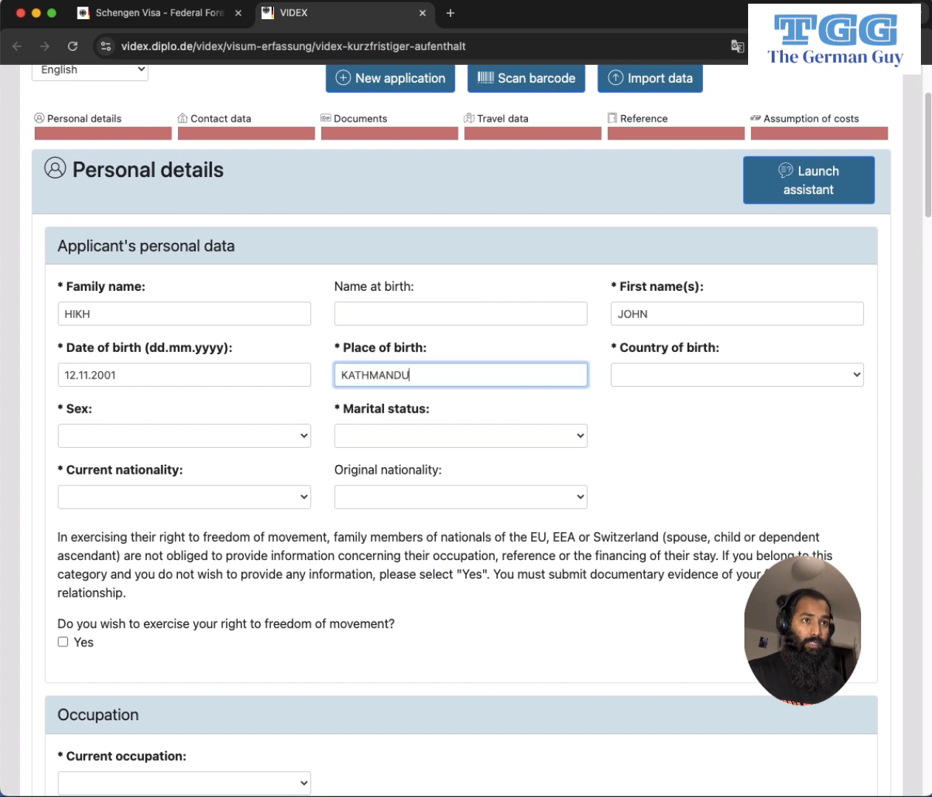
pyautogui.press('Tab')
pyautogui.write('Nep')
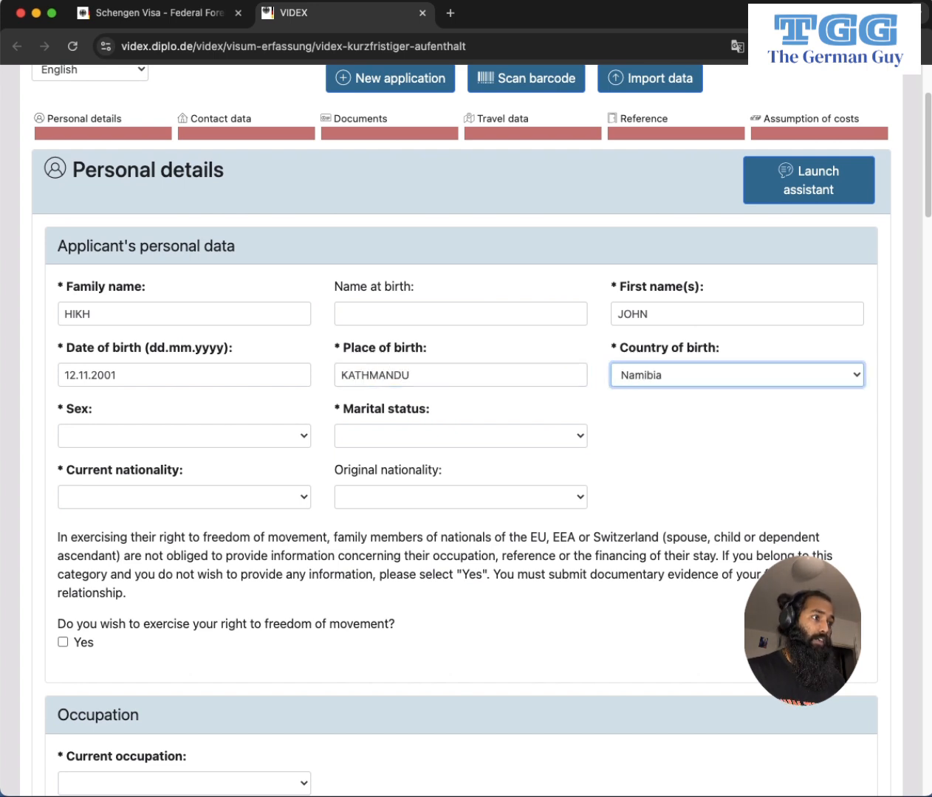
# Set the applicant's sex to Male and marital status to Single.
pyautogui.click(215, 441)
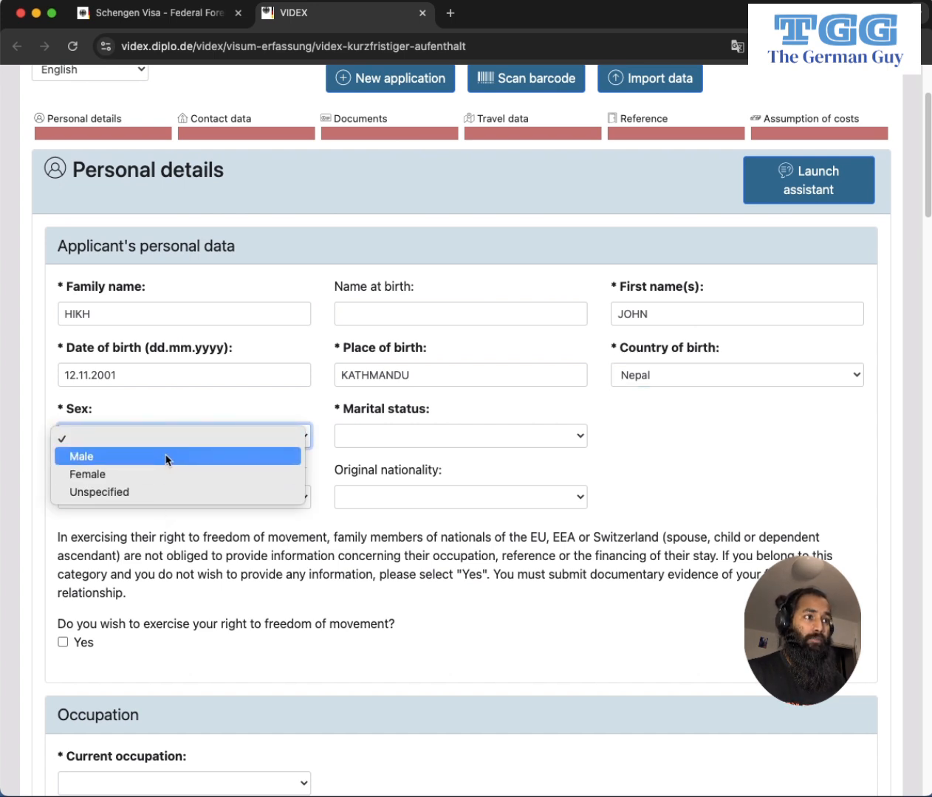
pyautogui.click(166, 457)
pyautogui.click(452, 437)
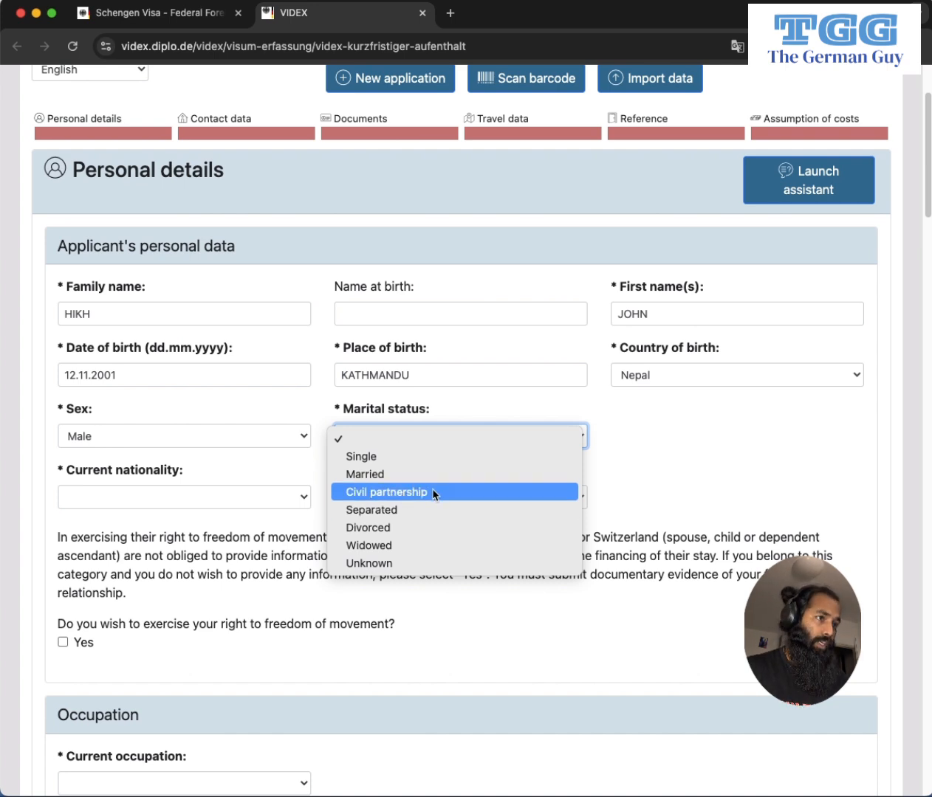
pyautogui.click(387, 459)
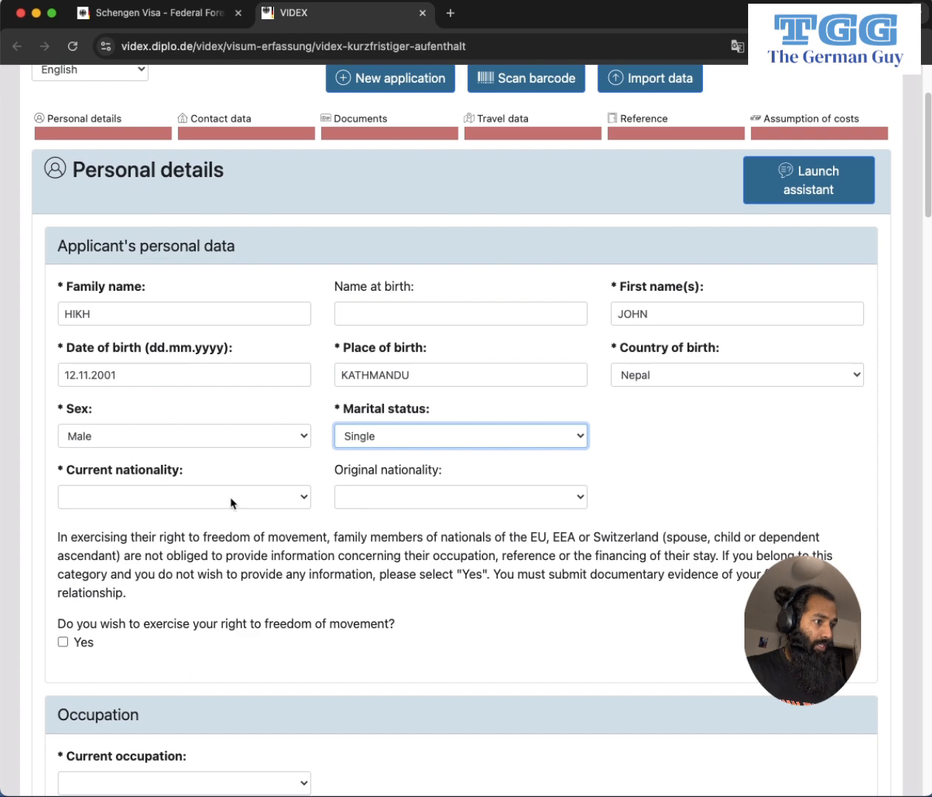
# Choose Nepal as both current and original nationality.
pyautogui.click(203, 502)
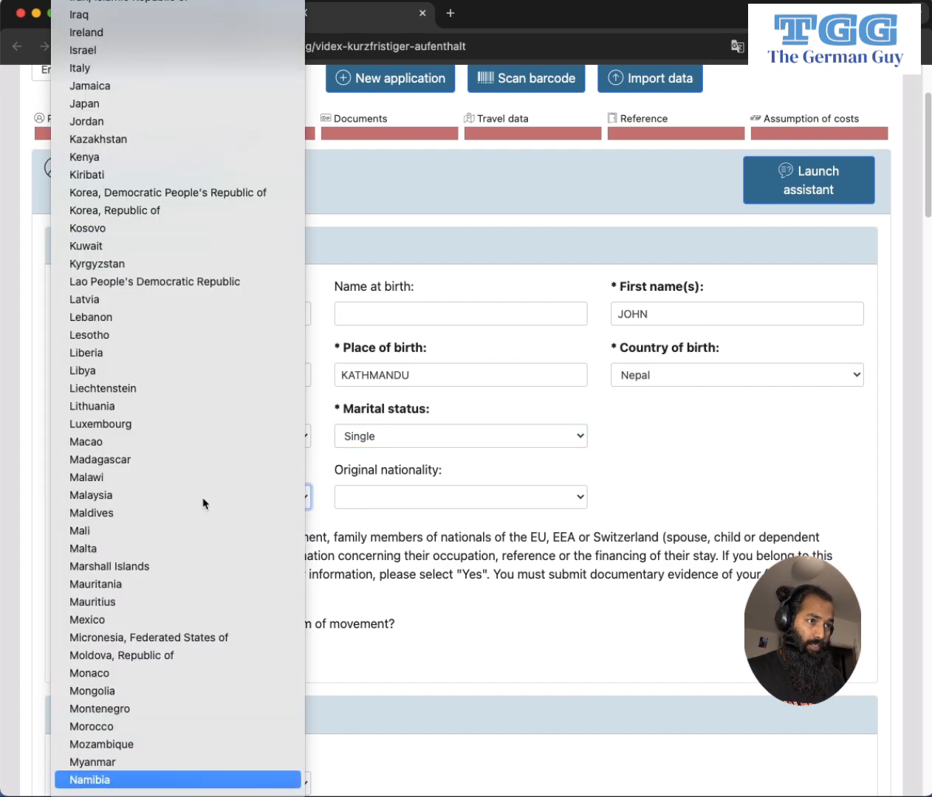
pyautogui.scroll(-1, 211, 517)
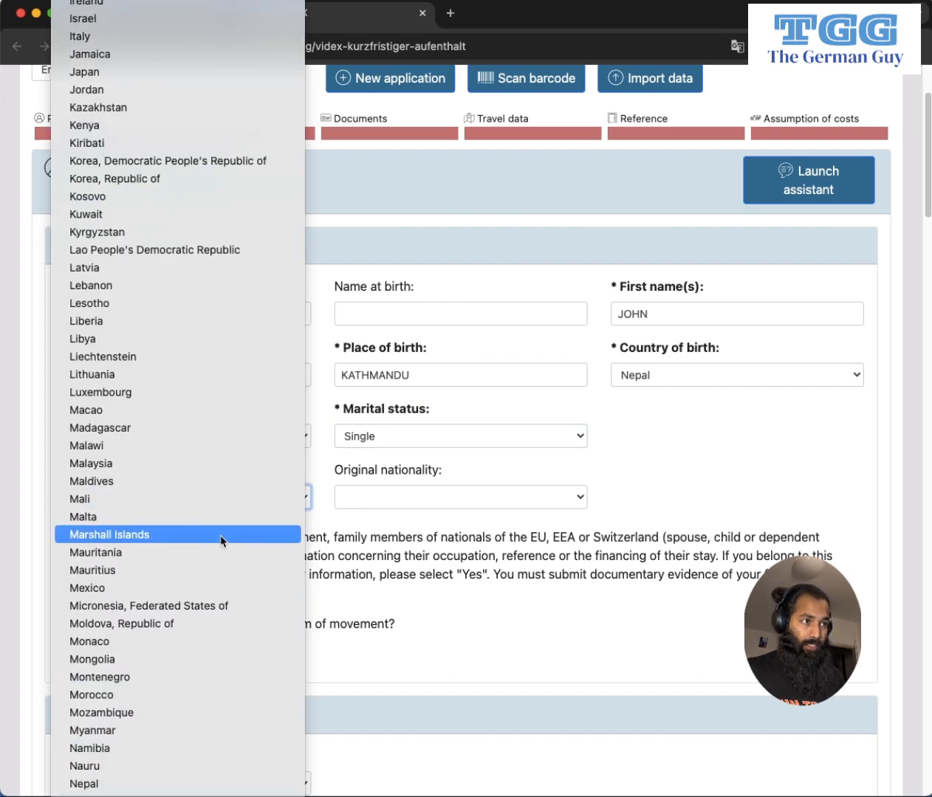
pyautogui.click(156, 783)
pyautogui.scroll(-1, 413, 480)
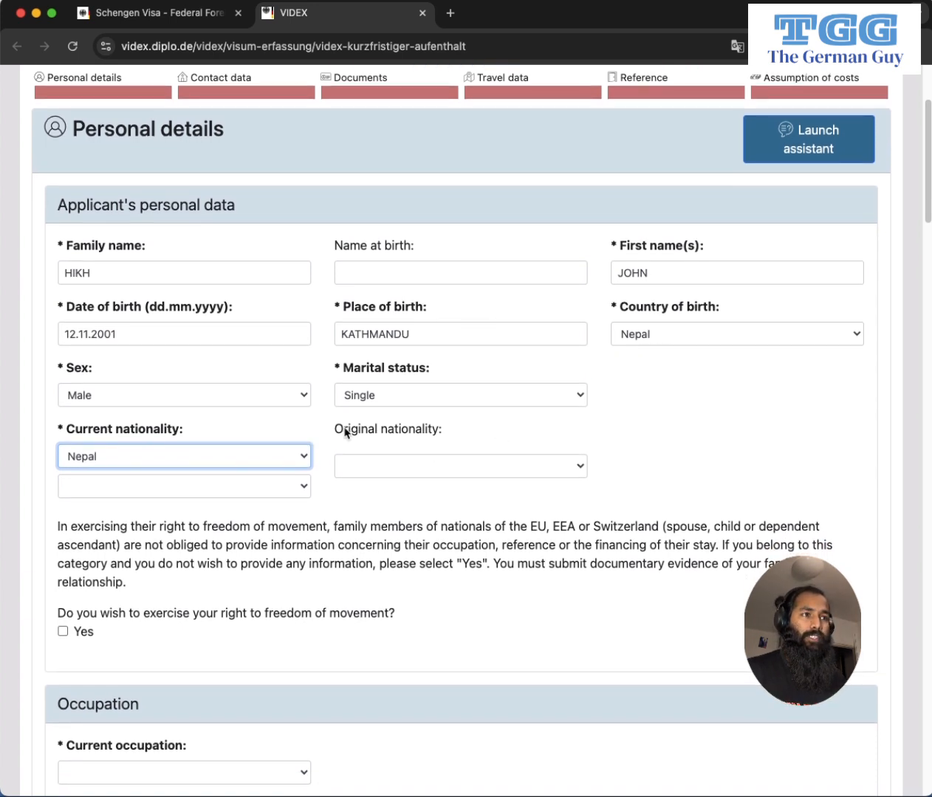
pyautogui.click(500, 471)
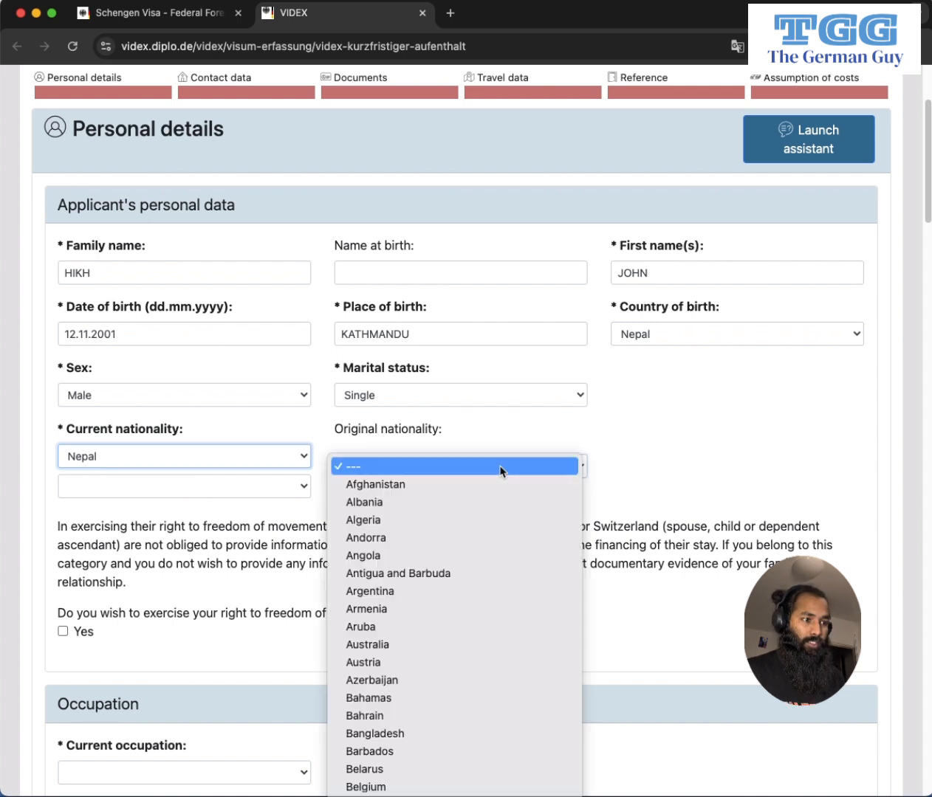
pyautogui.write('nep')
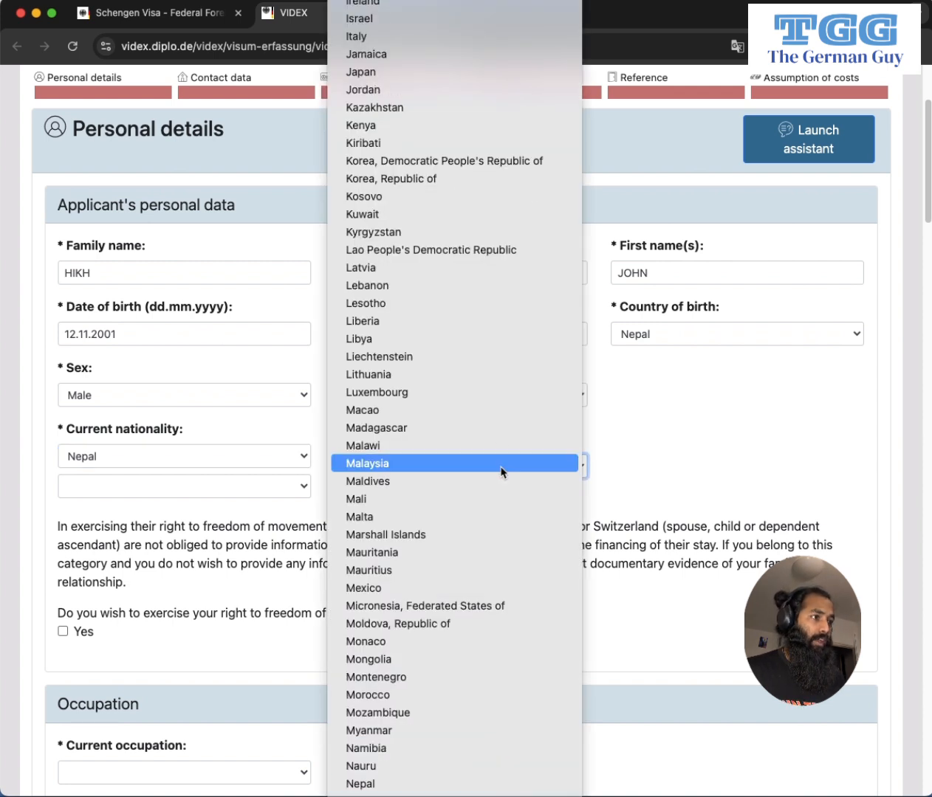
pyautogui.click(412, 696)
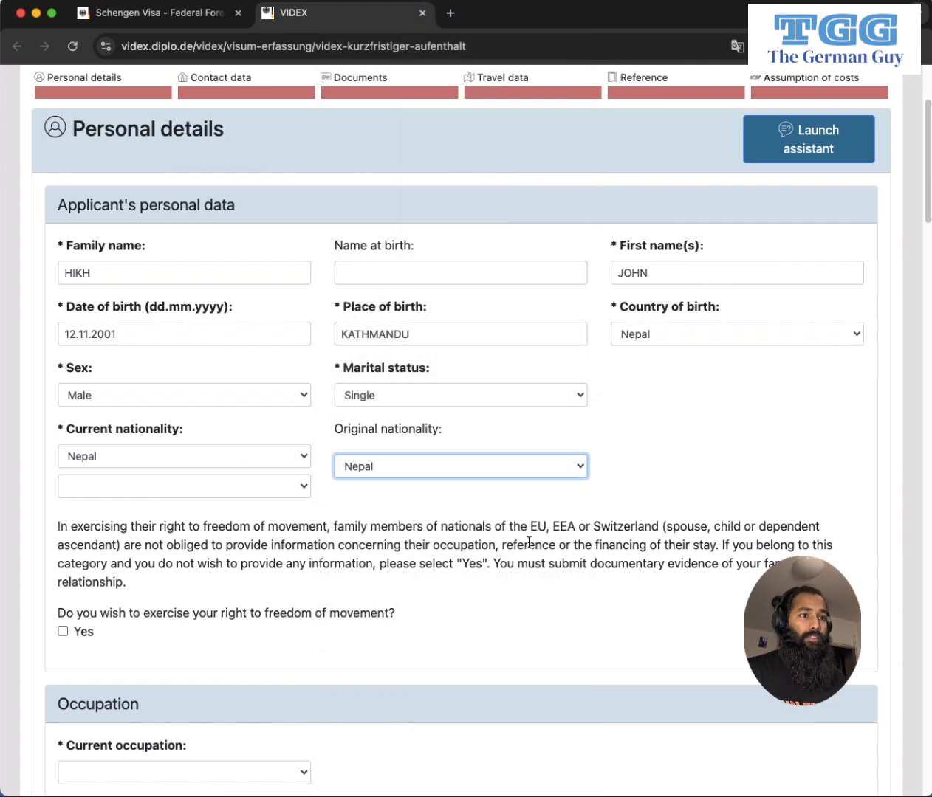
pyautogui.scroll(-5, 527, 543)
pyautogui.scroll(-3, 465, 456)
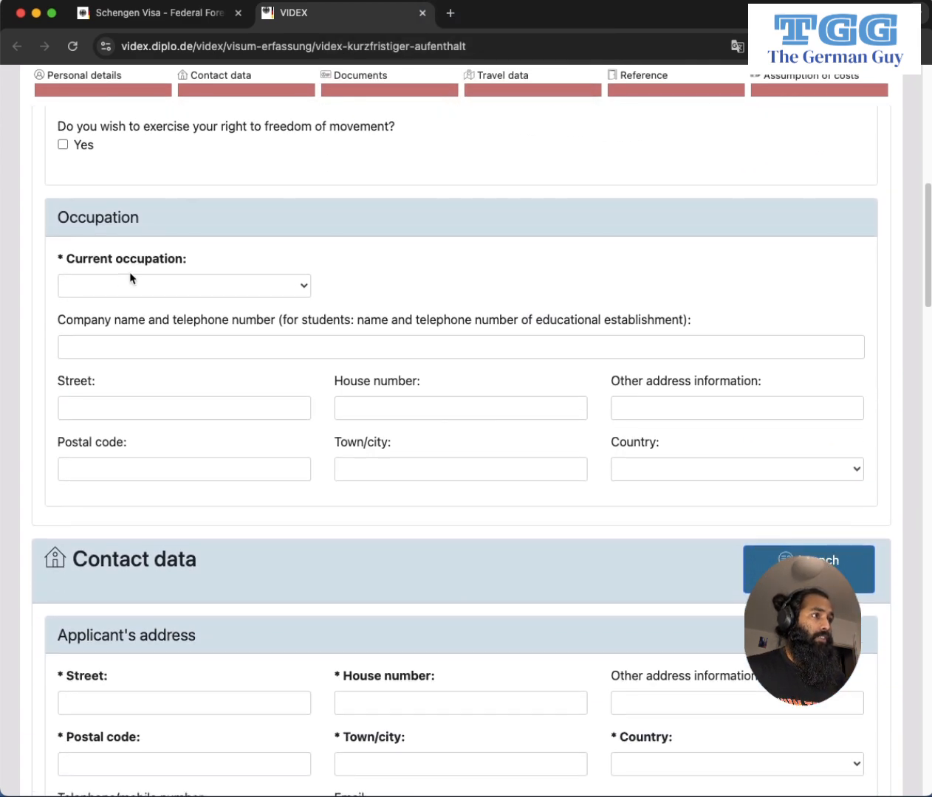
# Select 'Student, trainee' from the Current occupation list.
pyautogui.scroll(1, 111, 265)
pyautogui.scroll(3, 83, 171)
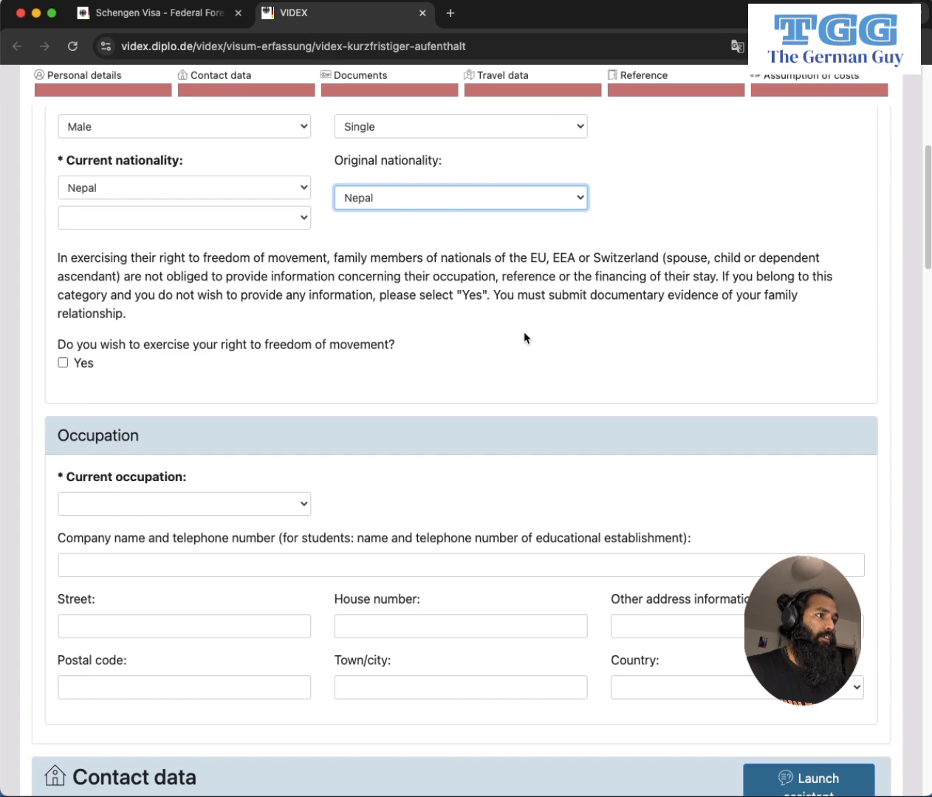
pyautogui.scroll(-4, 537, 343)
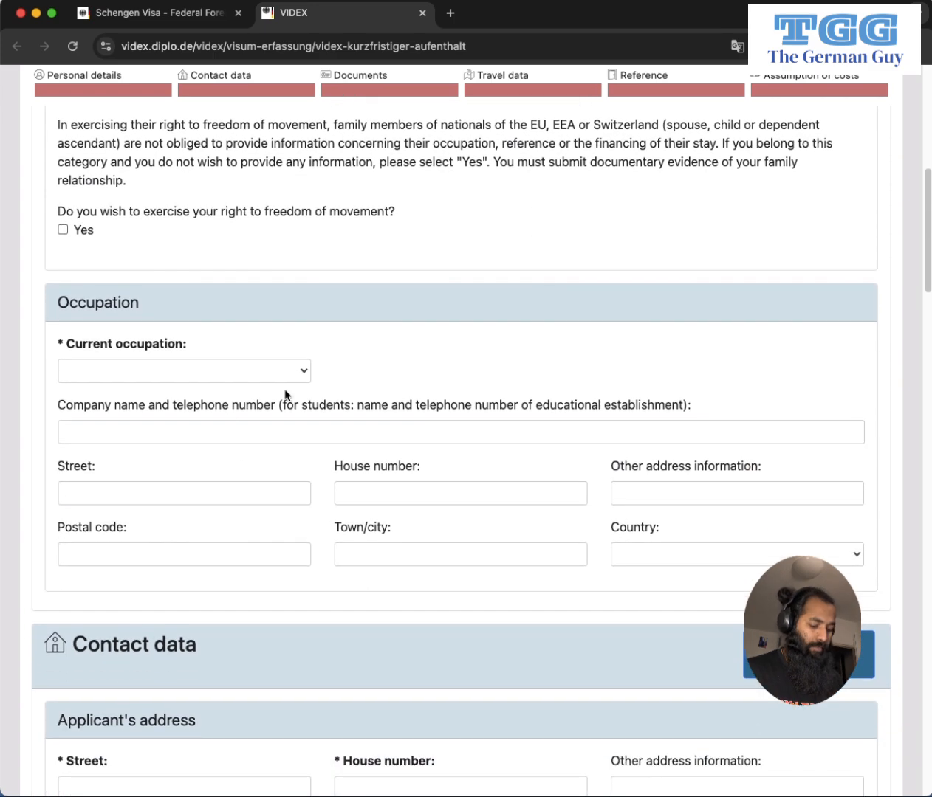
pyautogui.click(285, 373)
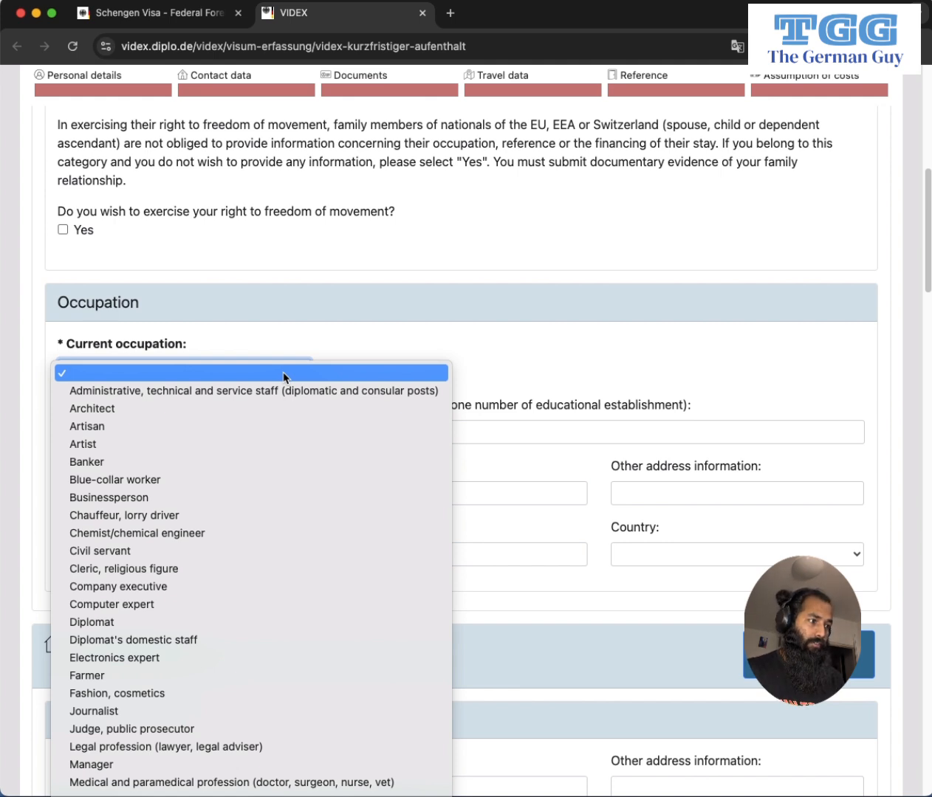
pyautogui.write('st')
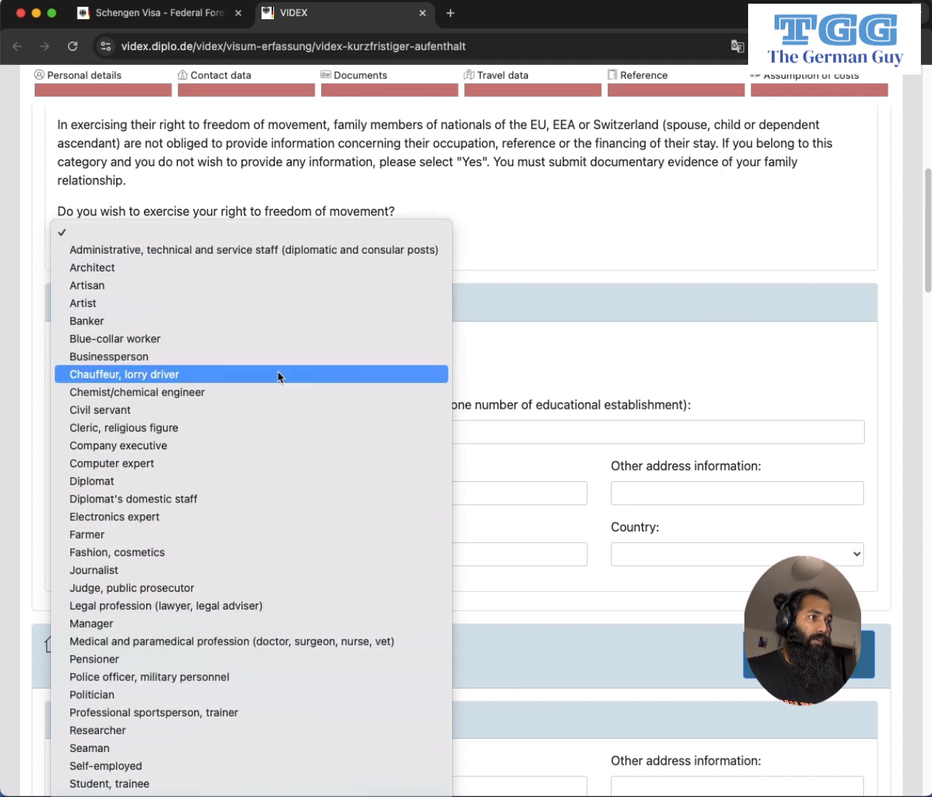
pyautogui.click(216, 784)
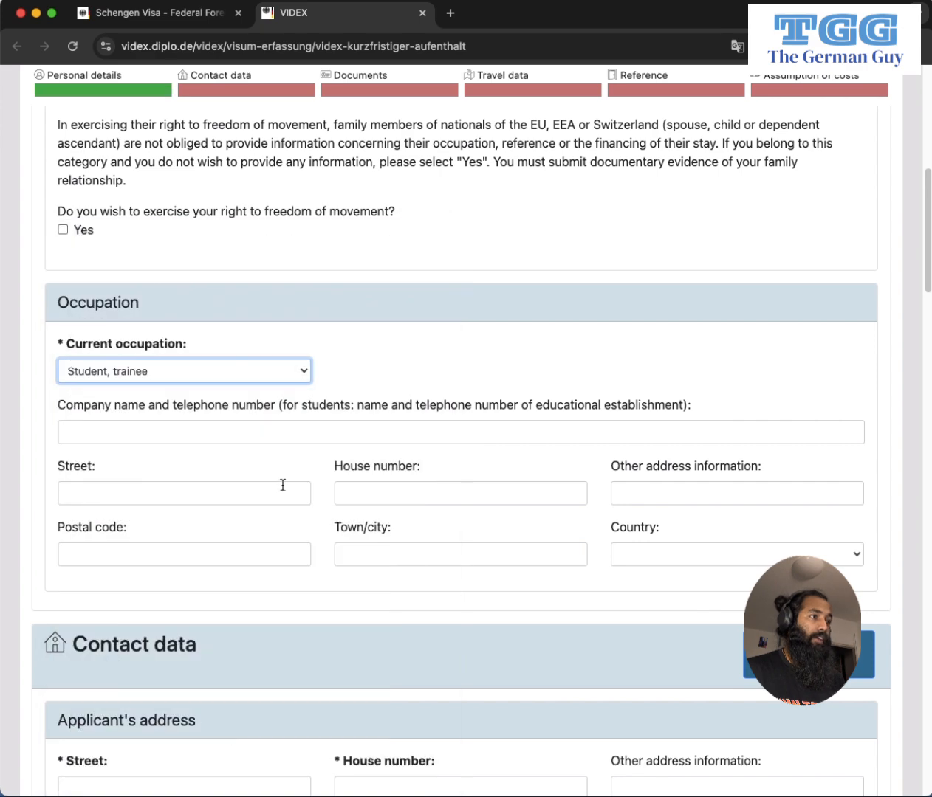
# Scroll through the form and reopen the occupation list to review the choice.
pyautogui.scroll(-2, 235, 423)
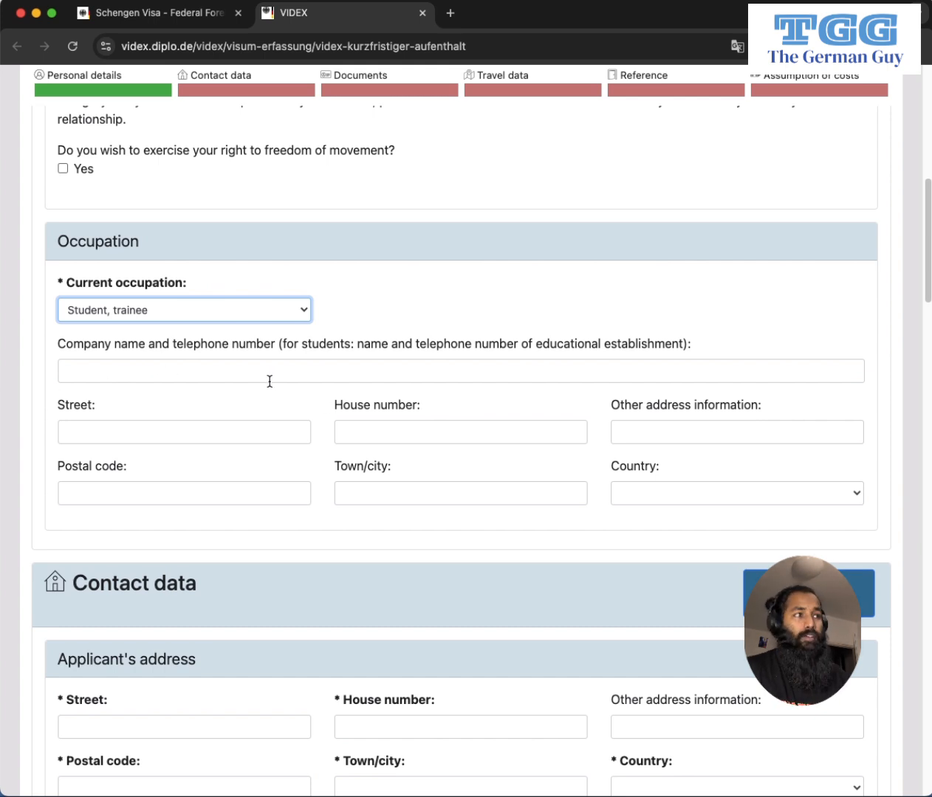
pyautogui.scroll(-1, 295, 384)
pyautogui.scroll(-1, 480, 402)
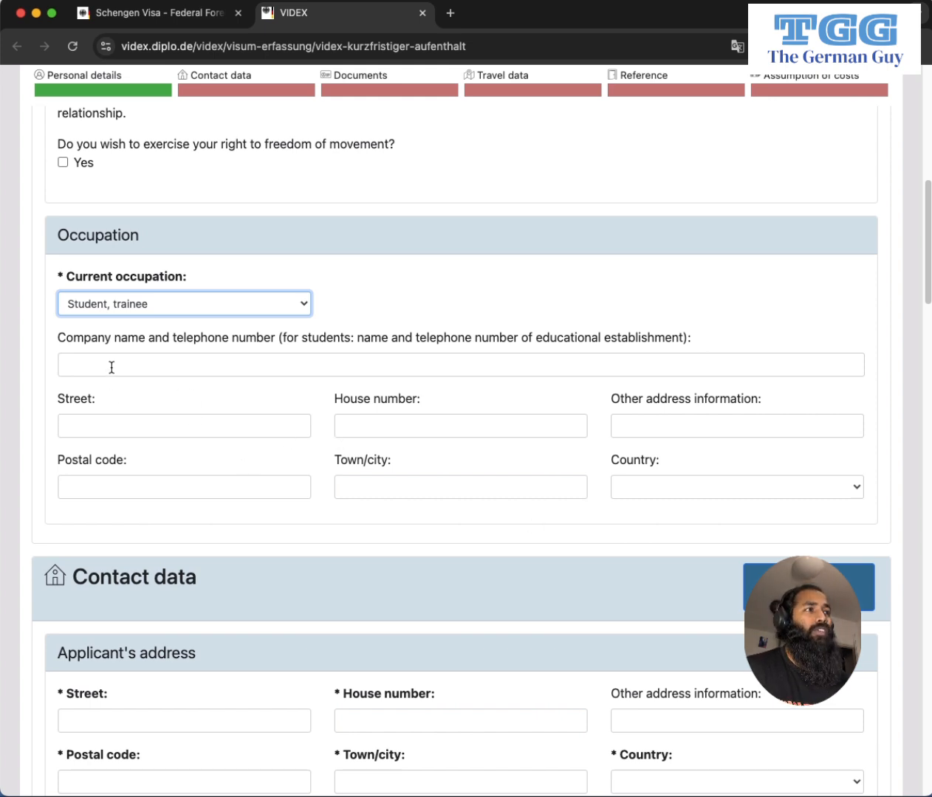
pyautogui.scroll(-3, 121, 395)
pyautogui.scroll(-4, 125, 404)
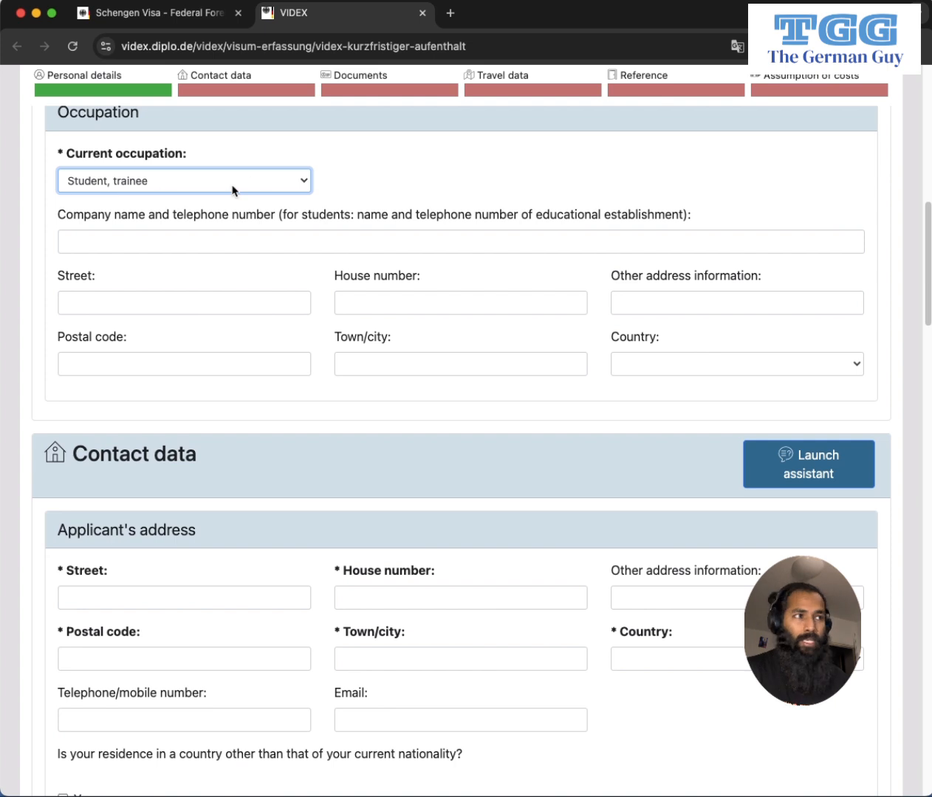
pyautogui.scroll(-3, 346, 362)
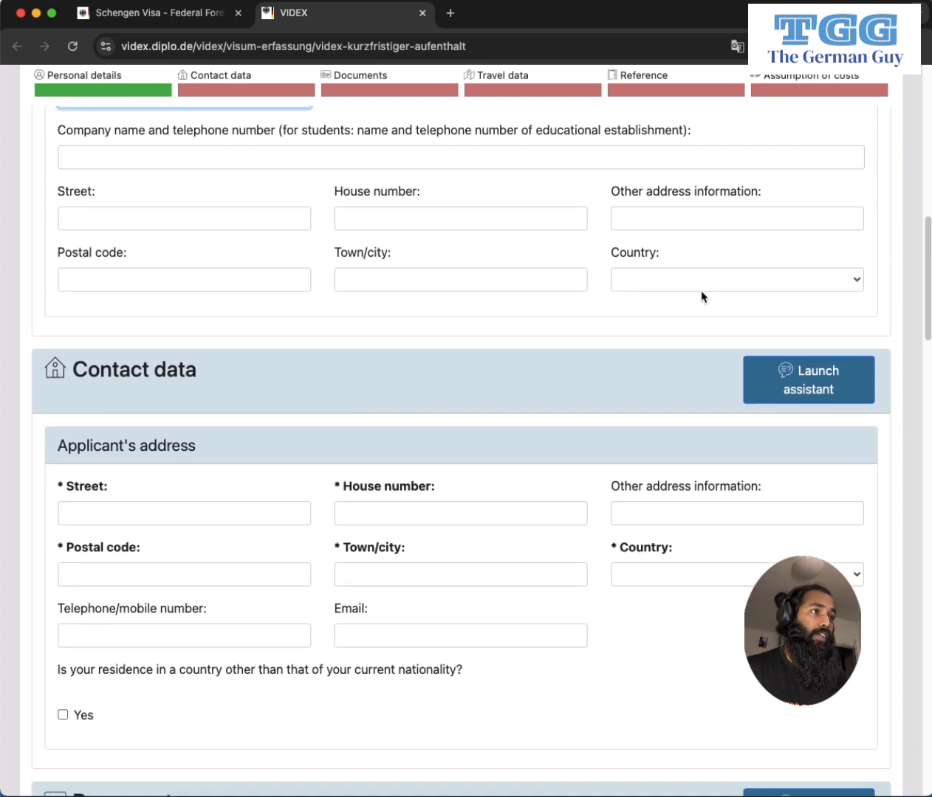
pyautogui.scroll(3, 284, 337)
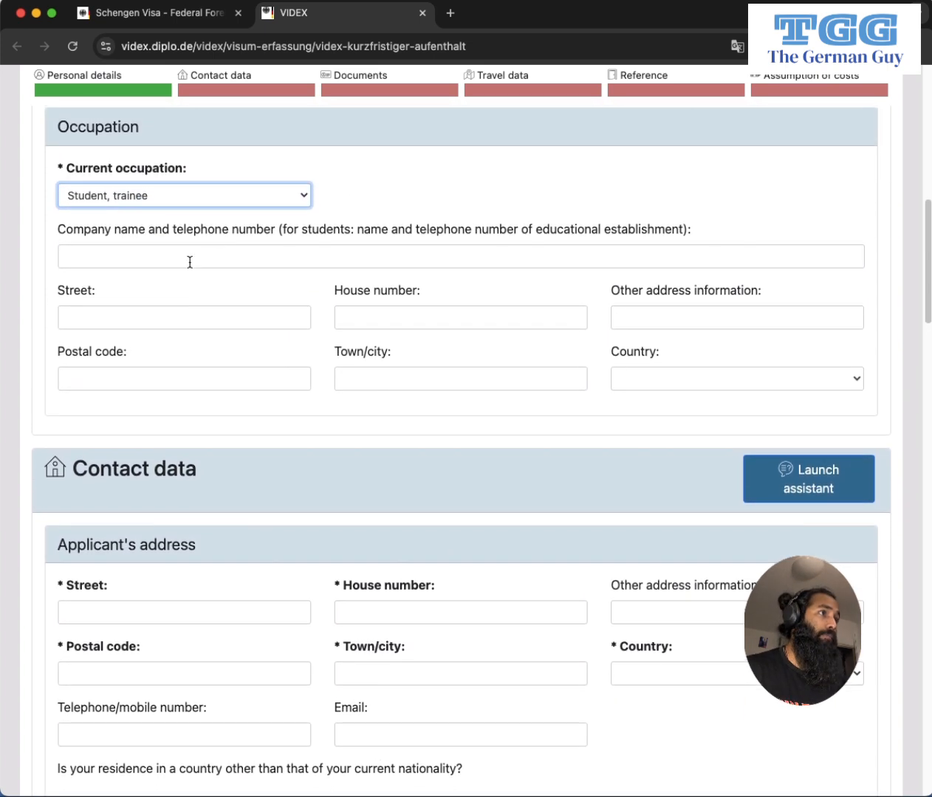
pyautogui.click(267, 197)
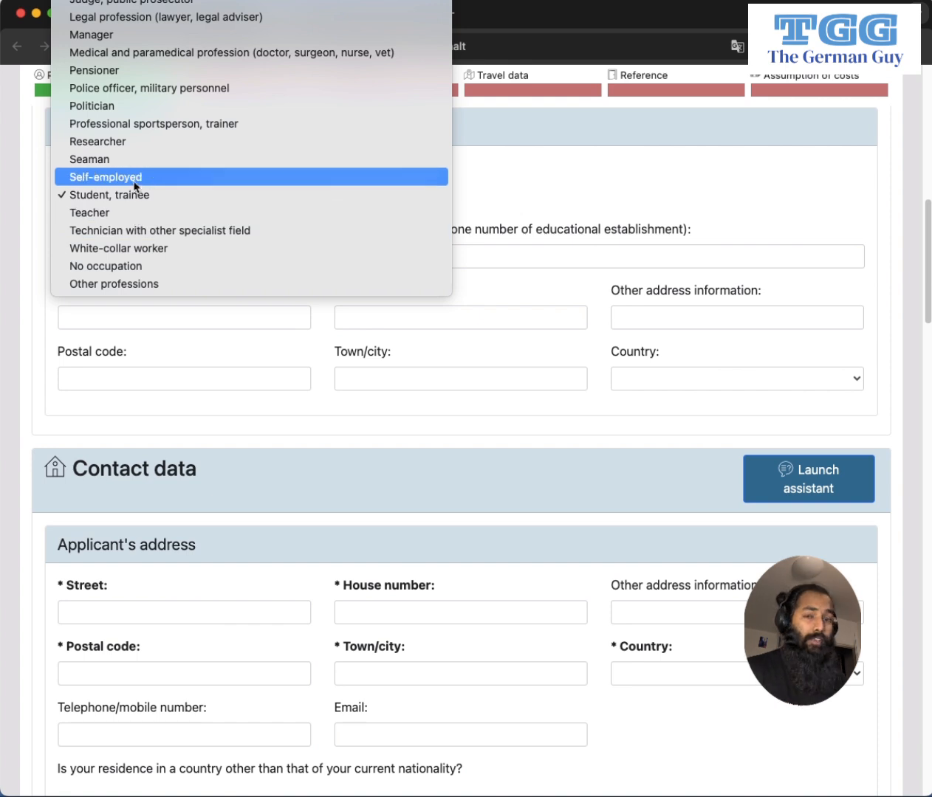
pyautogui.scroll(1, 135, 175)
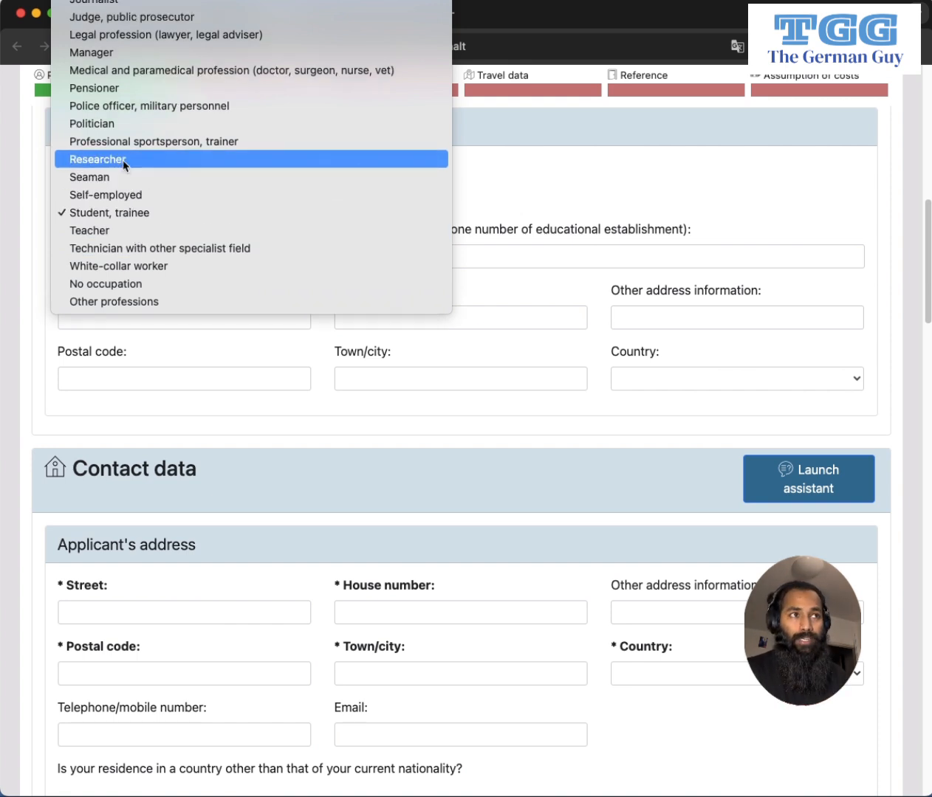
# Keep Student, trainee as occupation and enter the applicant's street name.
pyautogui.click(561, 199)
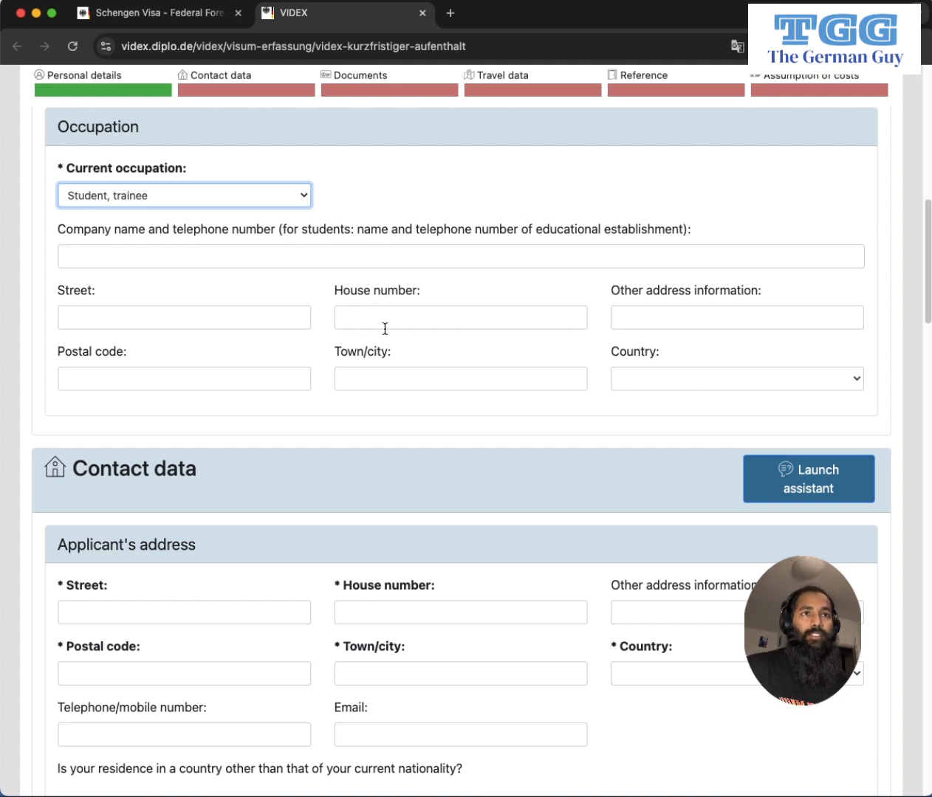
pyautogui.scroll(-4, 270, 356)
pyautogui.scroll(-1, 184, 329)
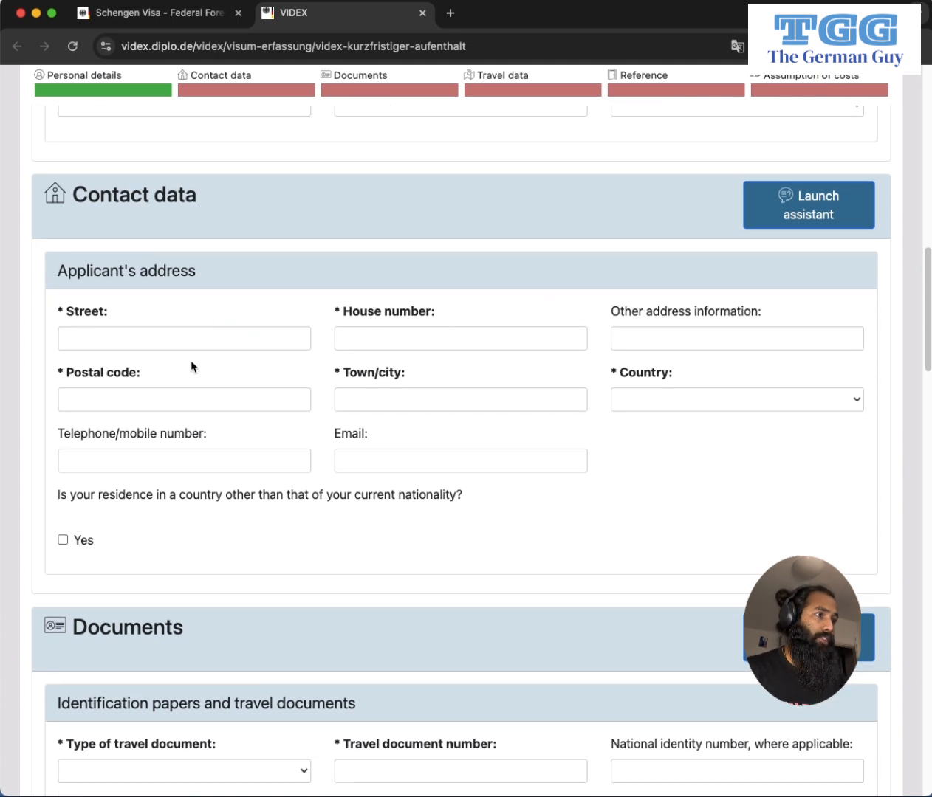
pyautogui.scroll(-1, 192, 362)
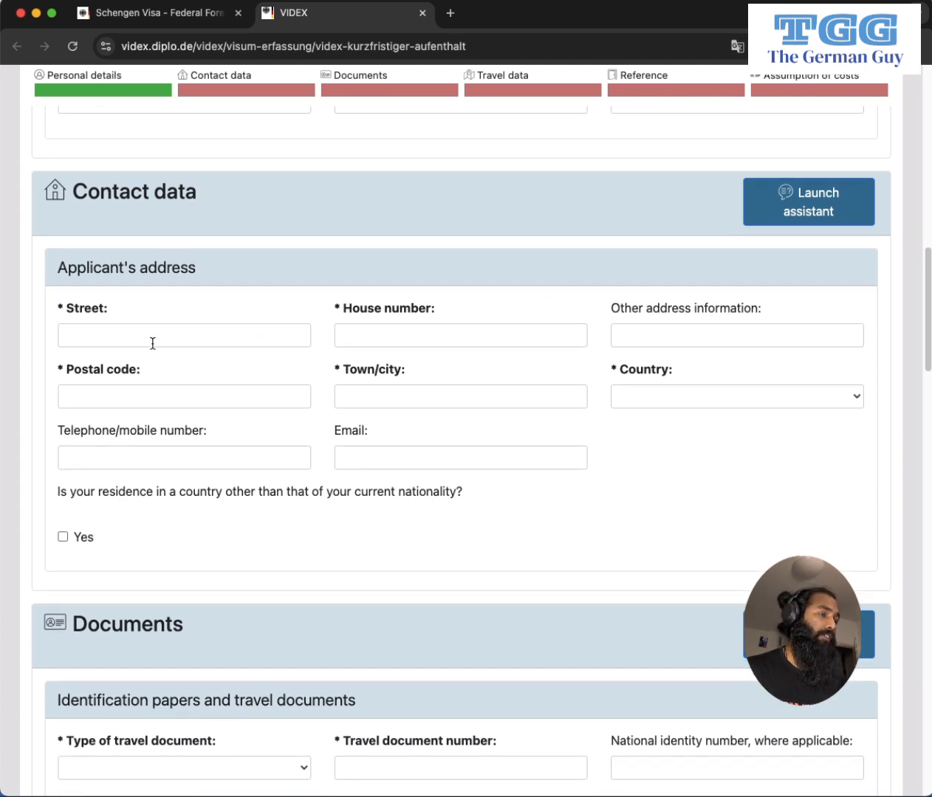
pyautogui.click(125, 341)
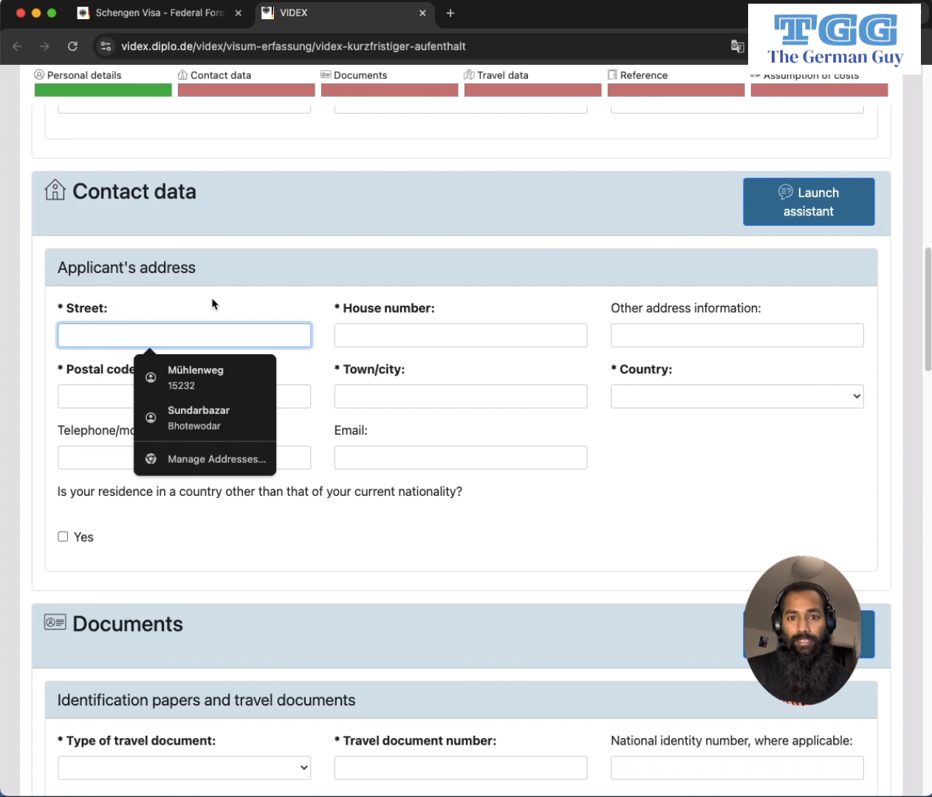
pyautogui.click(211, 301)
pyautogui.click(131, 337)
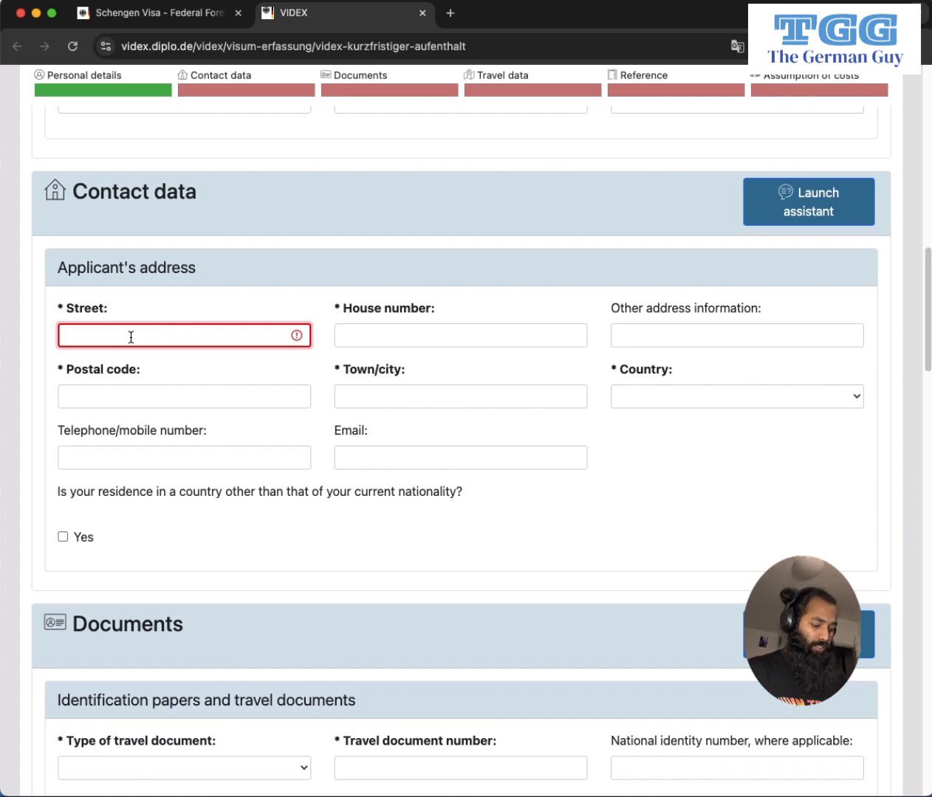
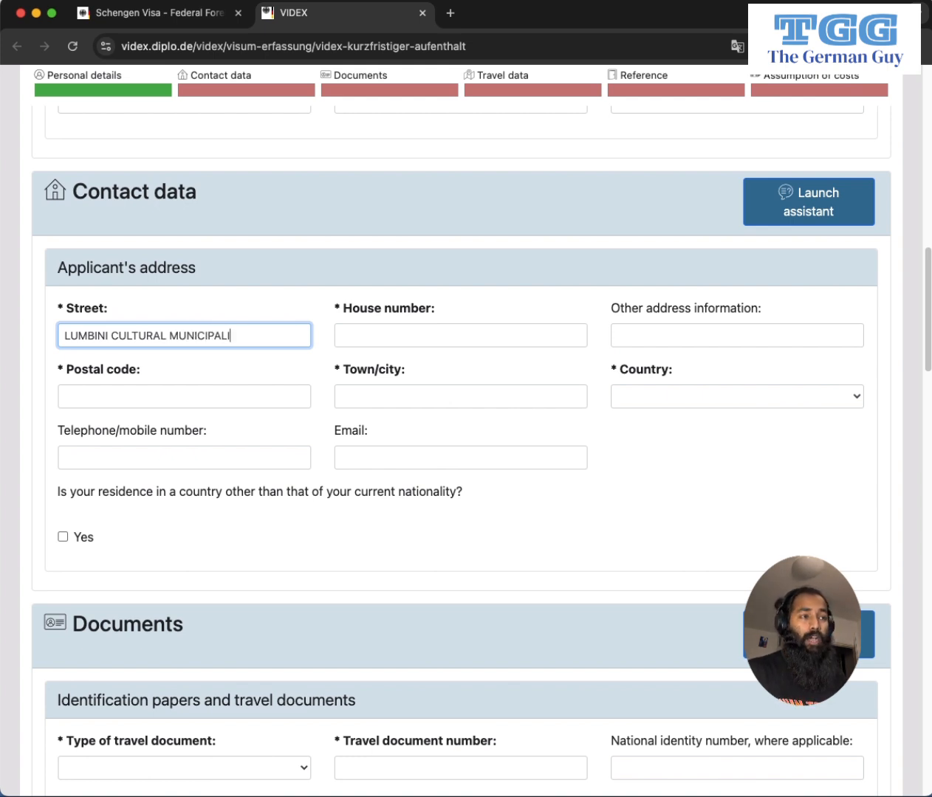
# Enter the house number and XYZ as other address information.
pyautogui.press('Tab')
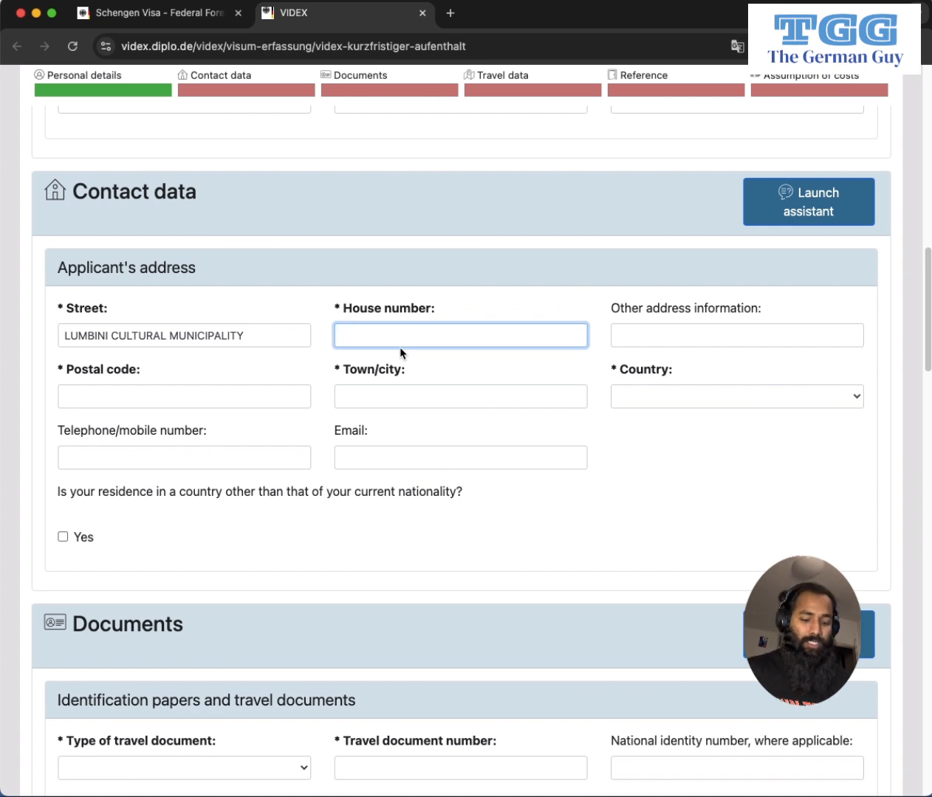
pyautogui.write('156')
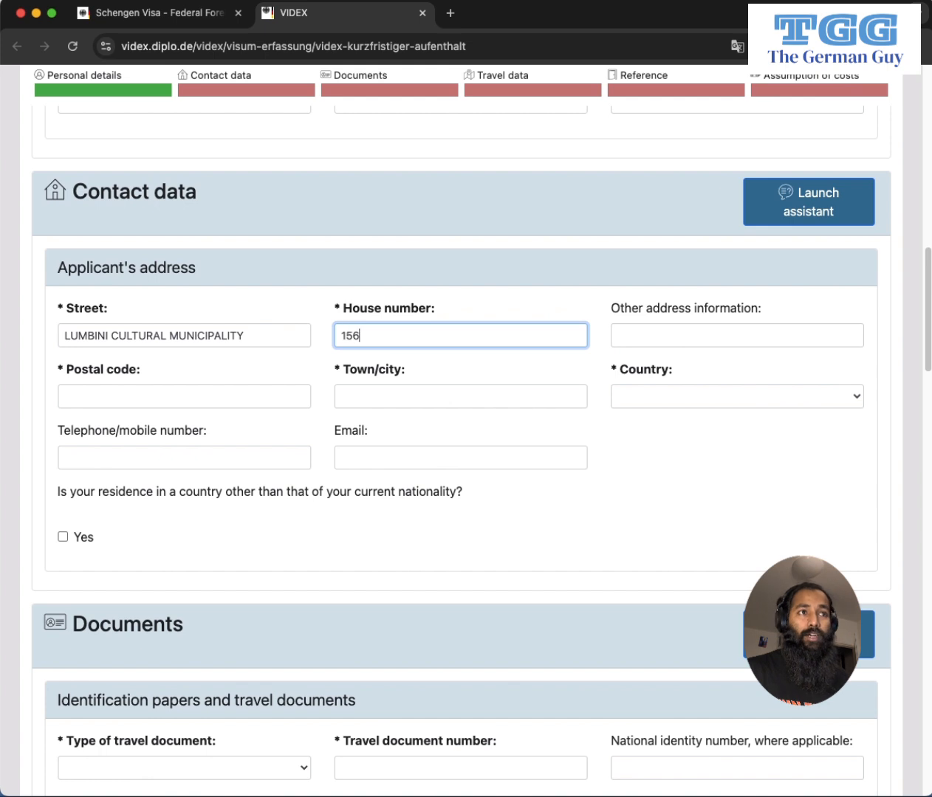
pyautogui.press('BackSpace')
pyautogui.press('Tab')
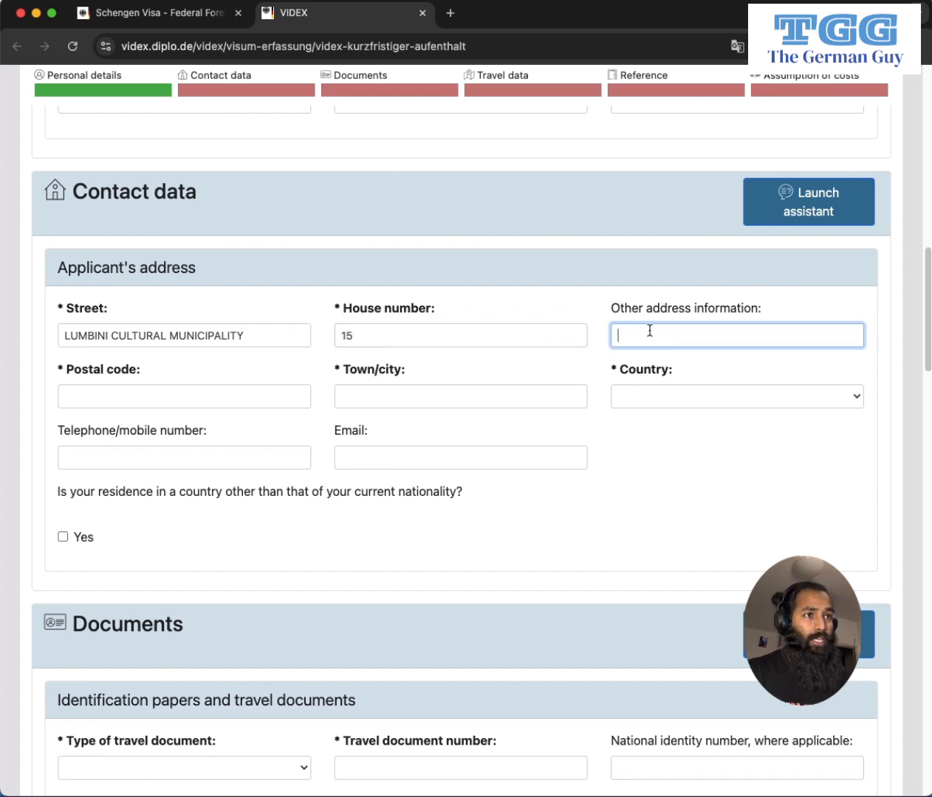
pyautogui.write('XYZ')
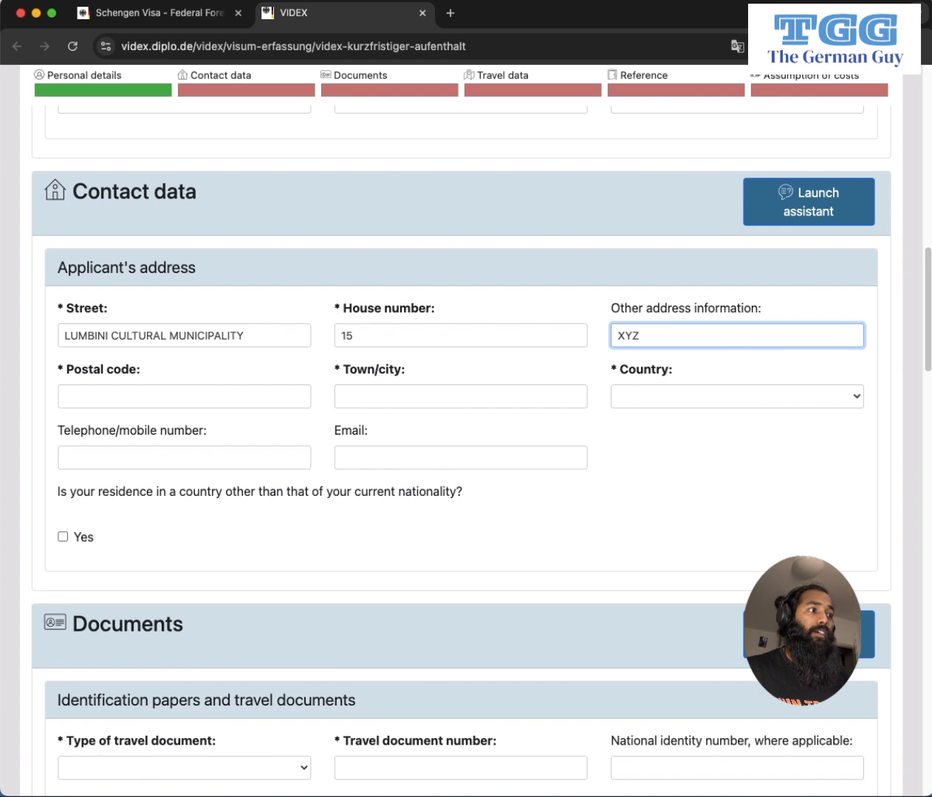
pyautogui.click(153, 402)
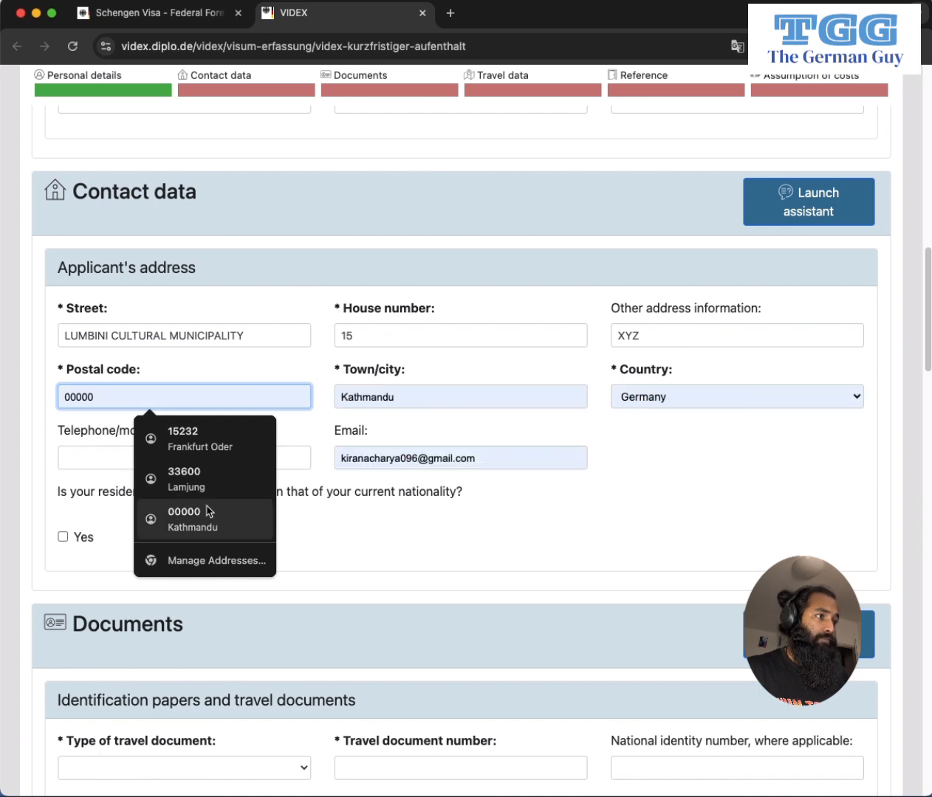
# Enter the applicant's postal code and town, dismissing the saved address suggestions.
pyautogui.click(43, 415)
pyautogui.click(78, 394)
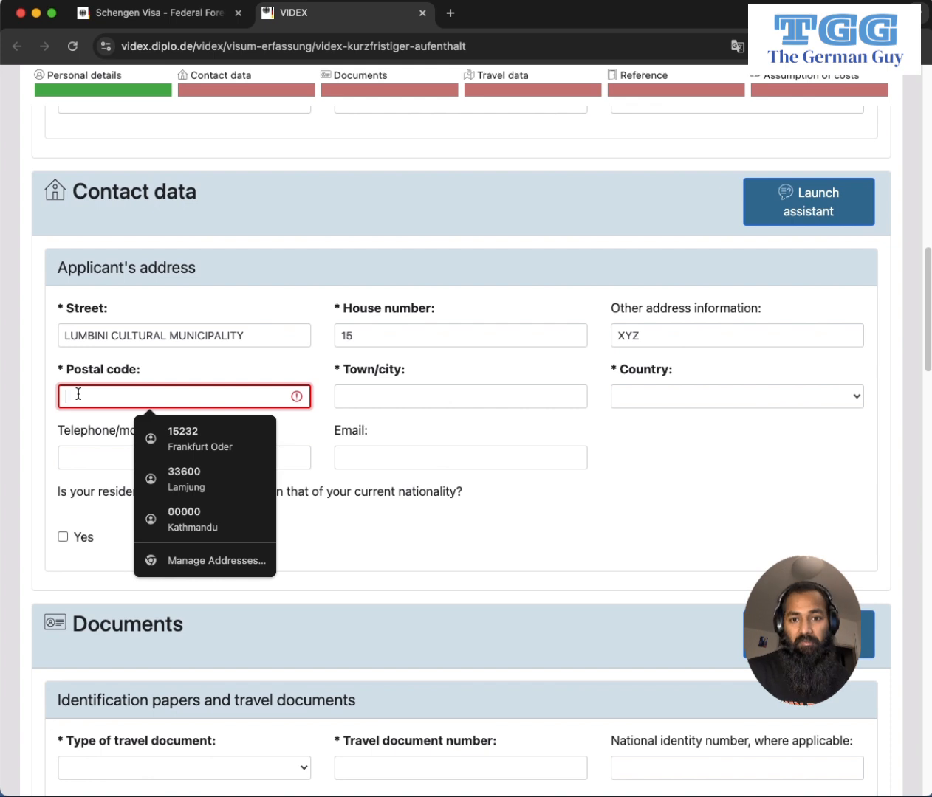
pyautogui.write('56230')
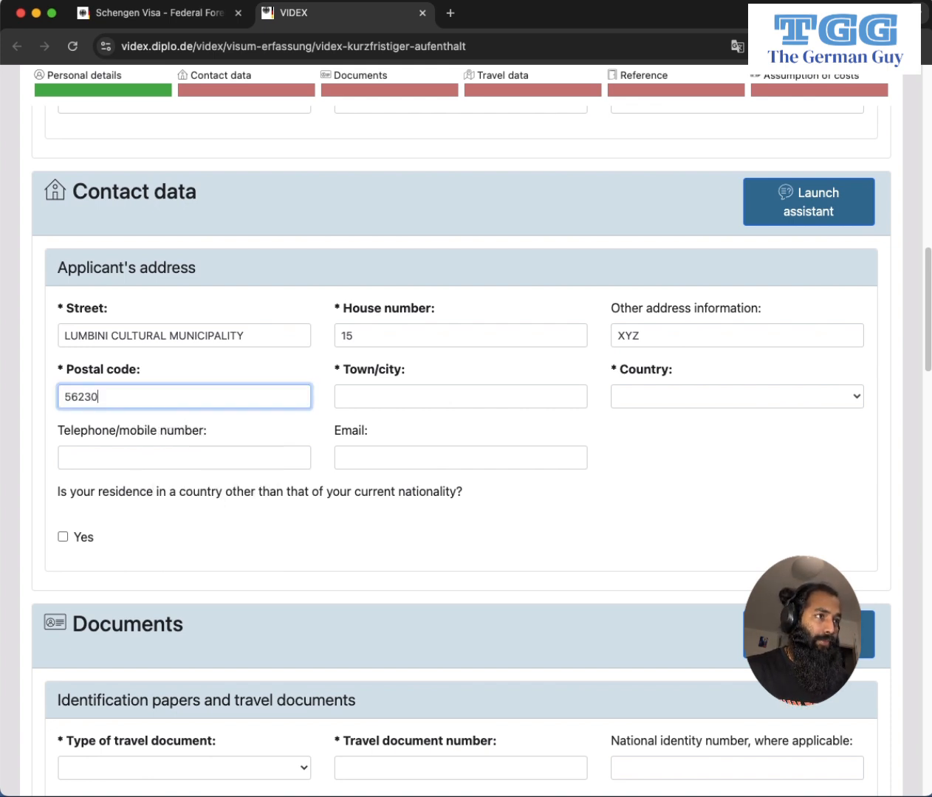
pyautogui.click(368, 398)
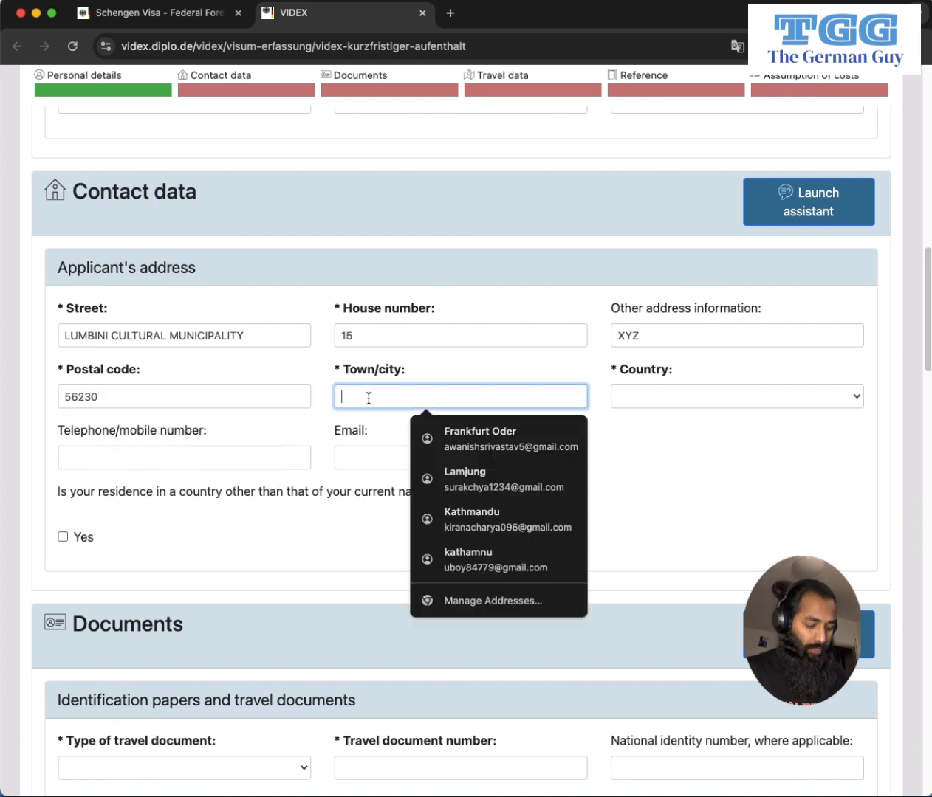
pyautogui.click(310, 371)
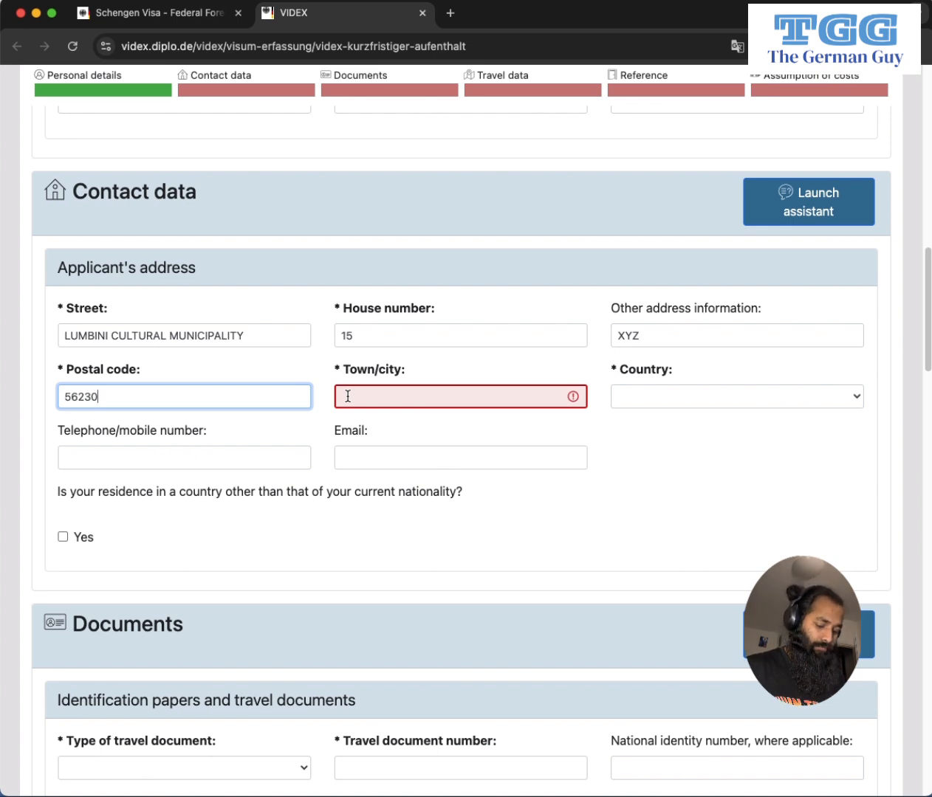
pyautogui.click(348, 396)
pyautogui.write('BS')
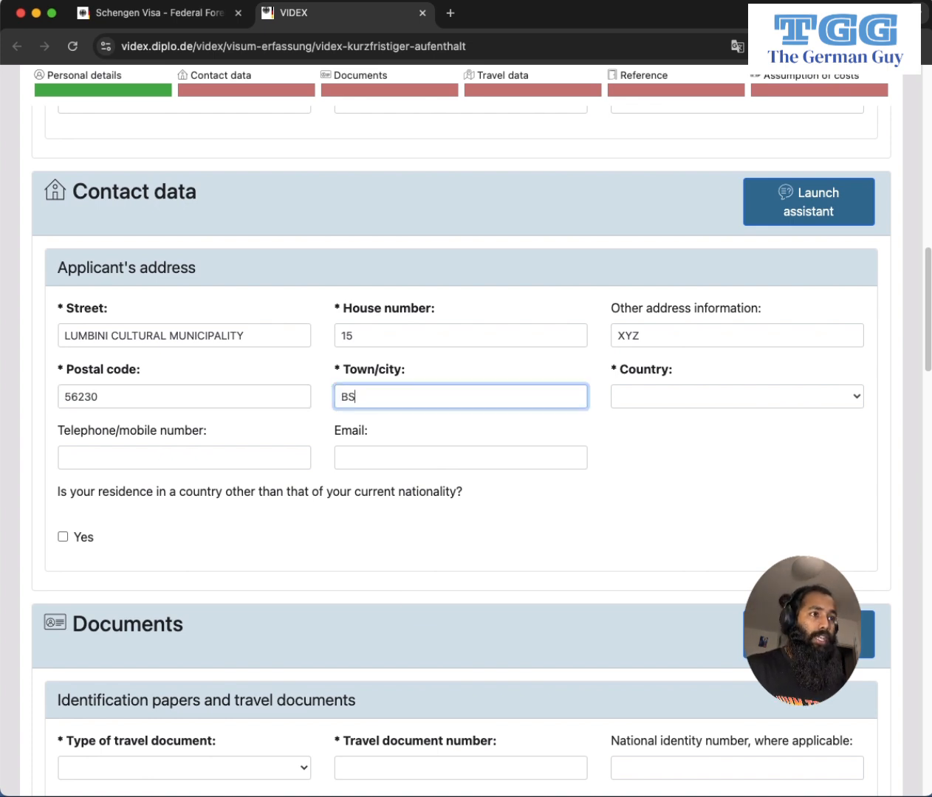
pyautogui.press('BackSpace')
pyautogui.write('HAIRAWA')
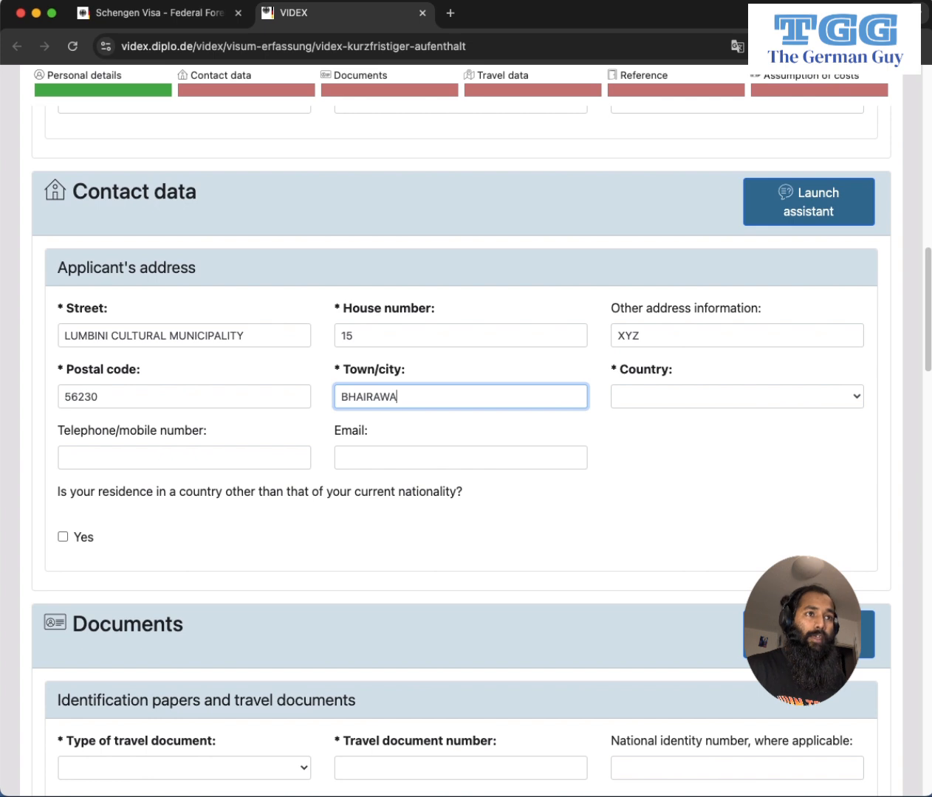
# Set the address country to Nepal and enter the applicant's telephone number and e-mail.
pyautogui.press('Tab')
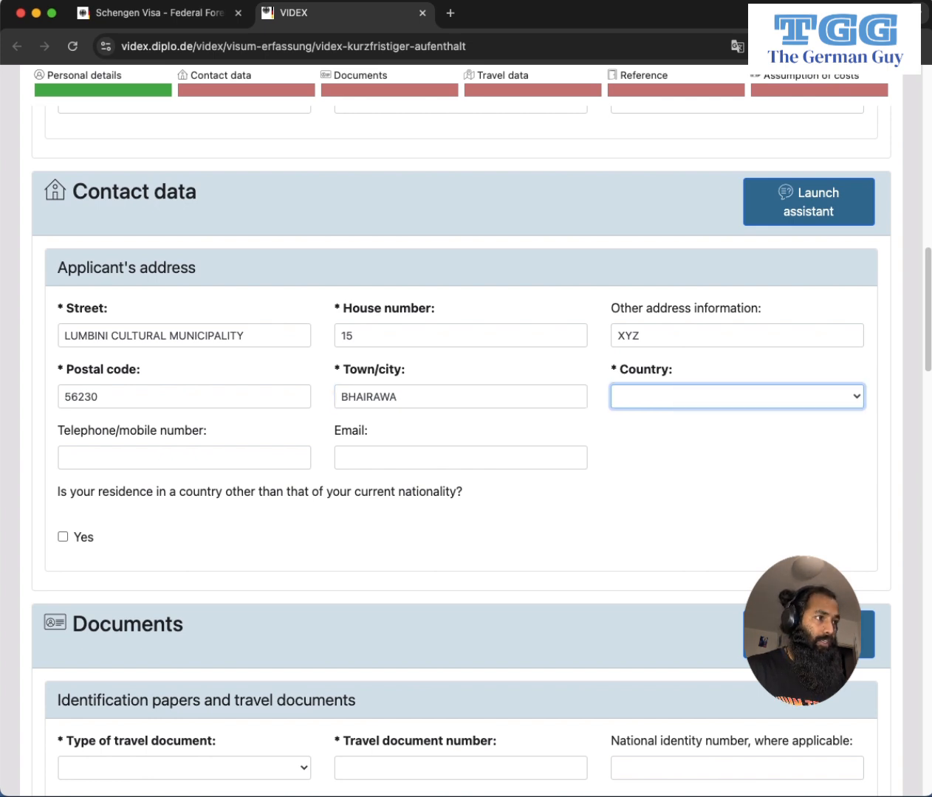
pyautogui.write('nepal')
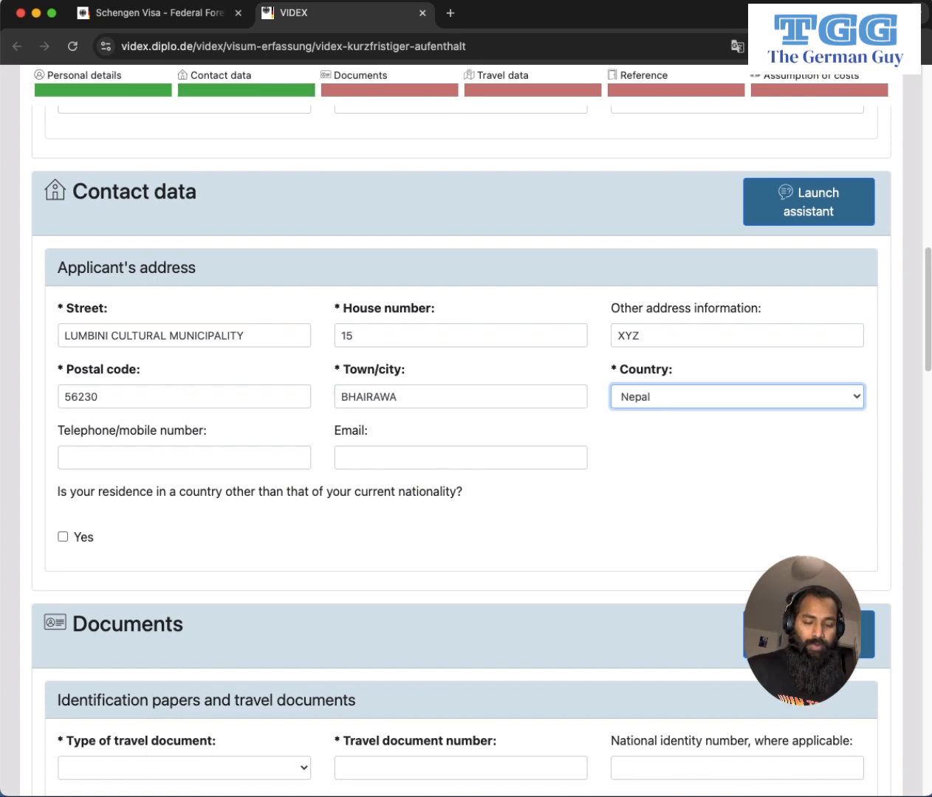
pyautogui.press('Tab')
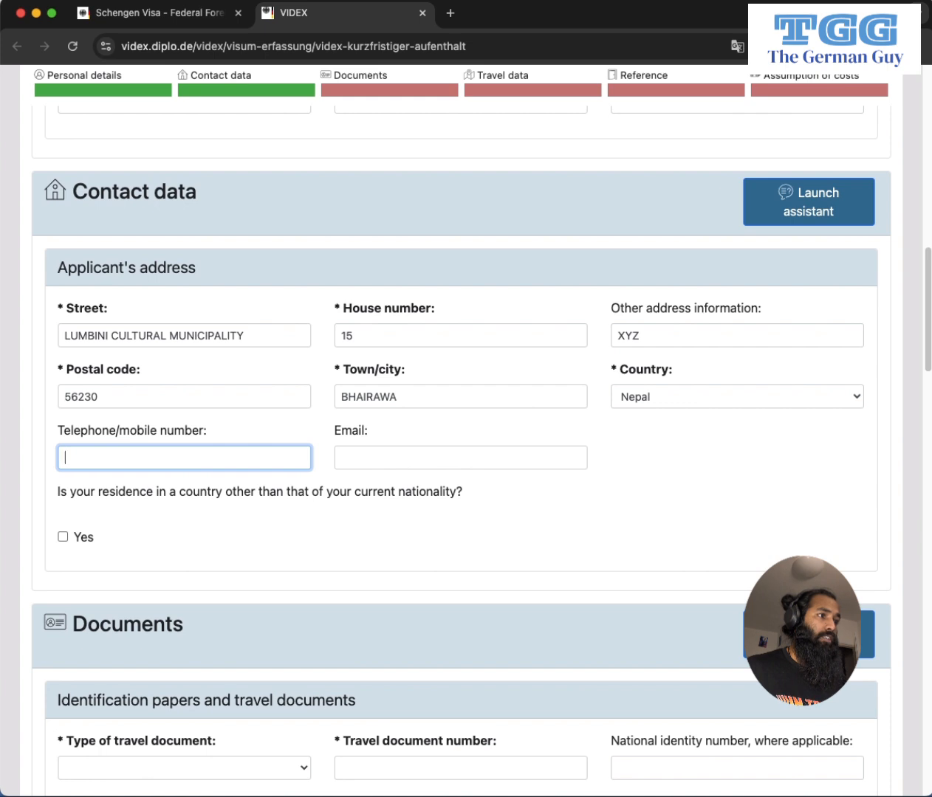
pyautogui.write('124664')
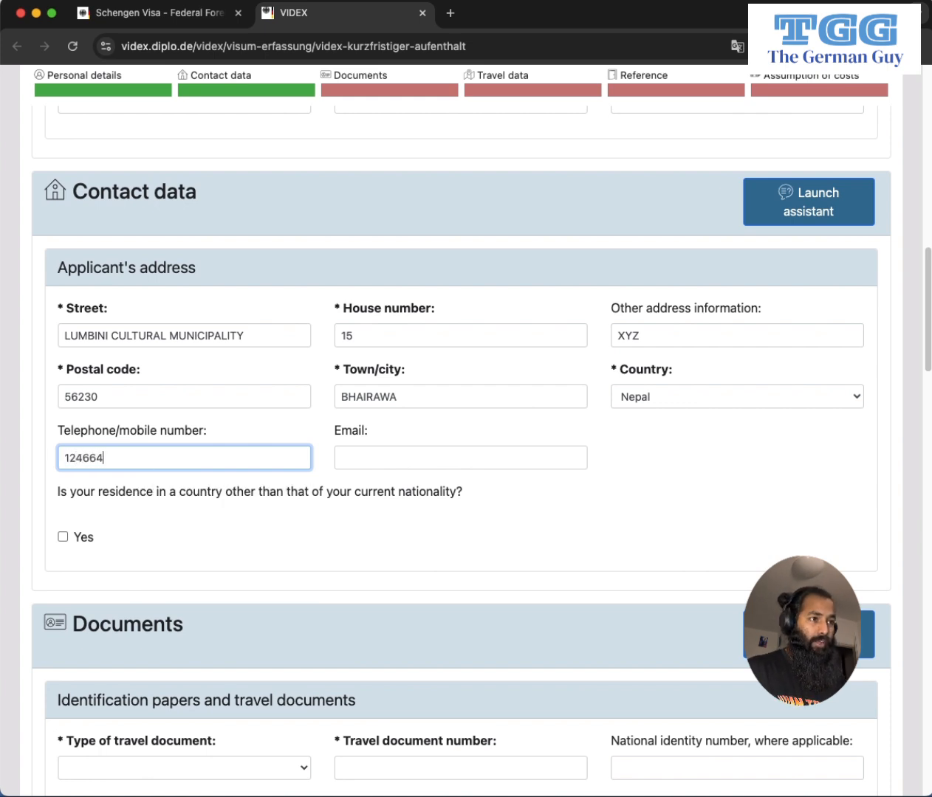
pyautogui.write('346')
pyautogui.press('Tab')
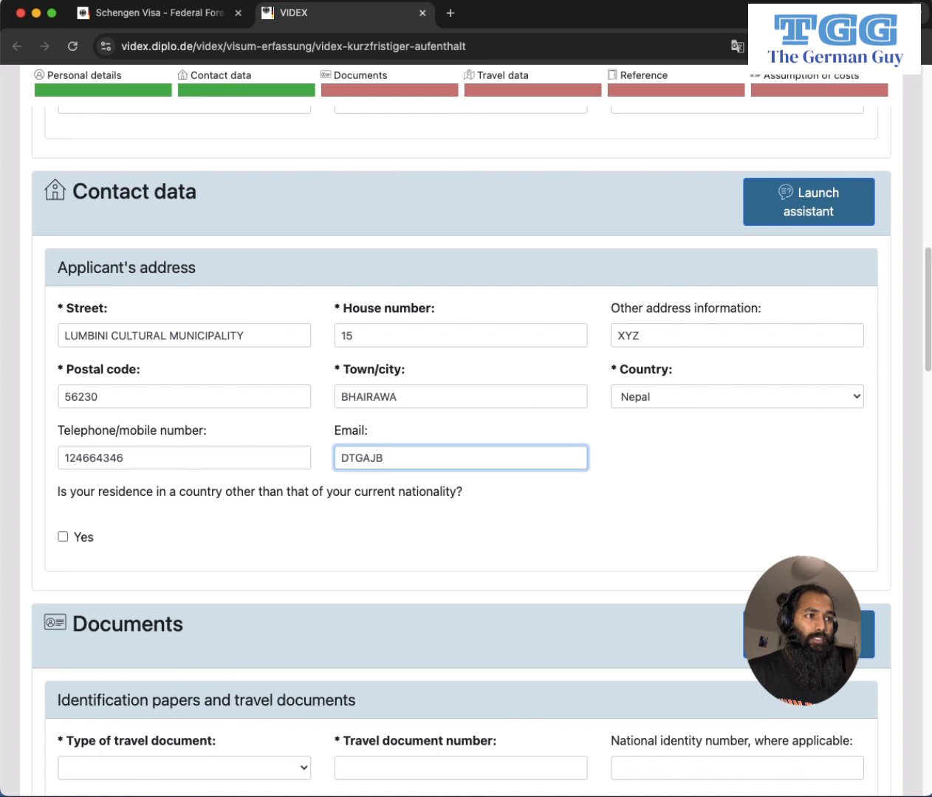
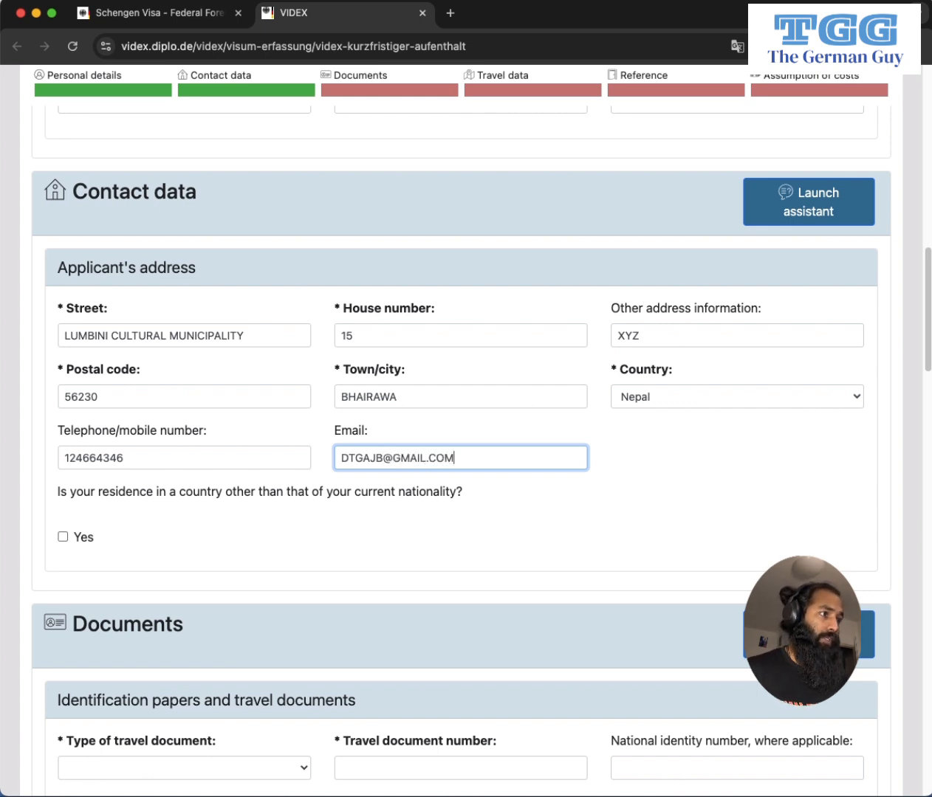
pyautogui.scroll(-2, 442, 499)
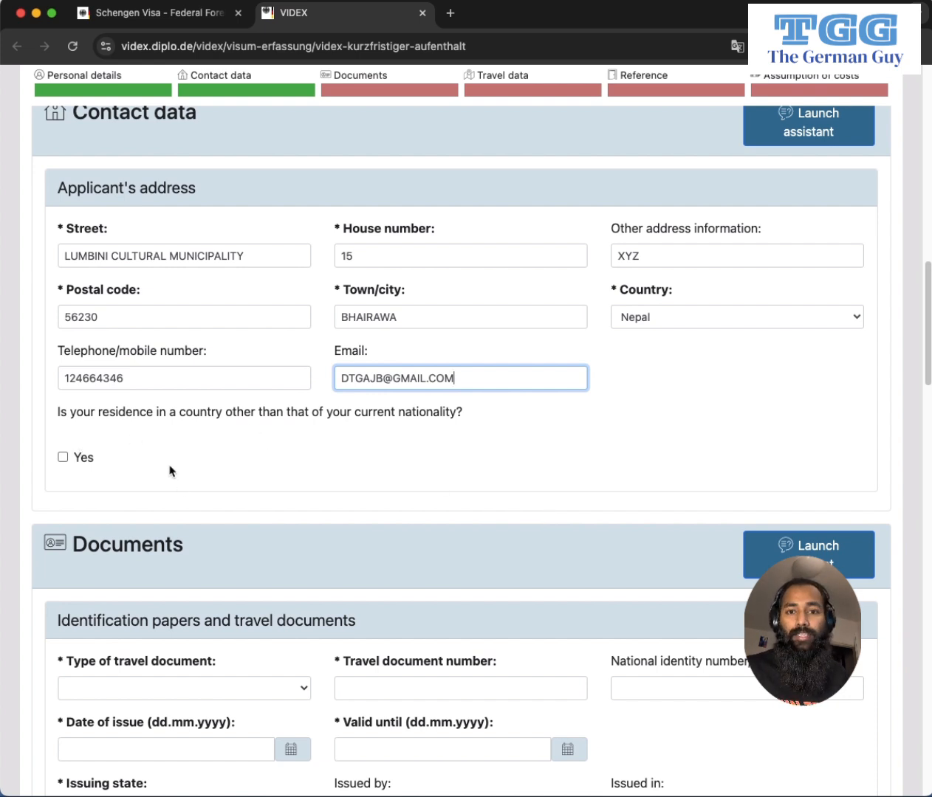
pyautogui.scroll(-1, 518, 441)
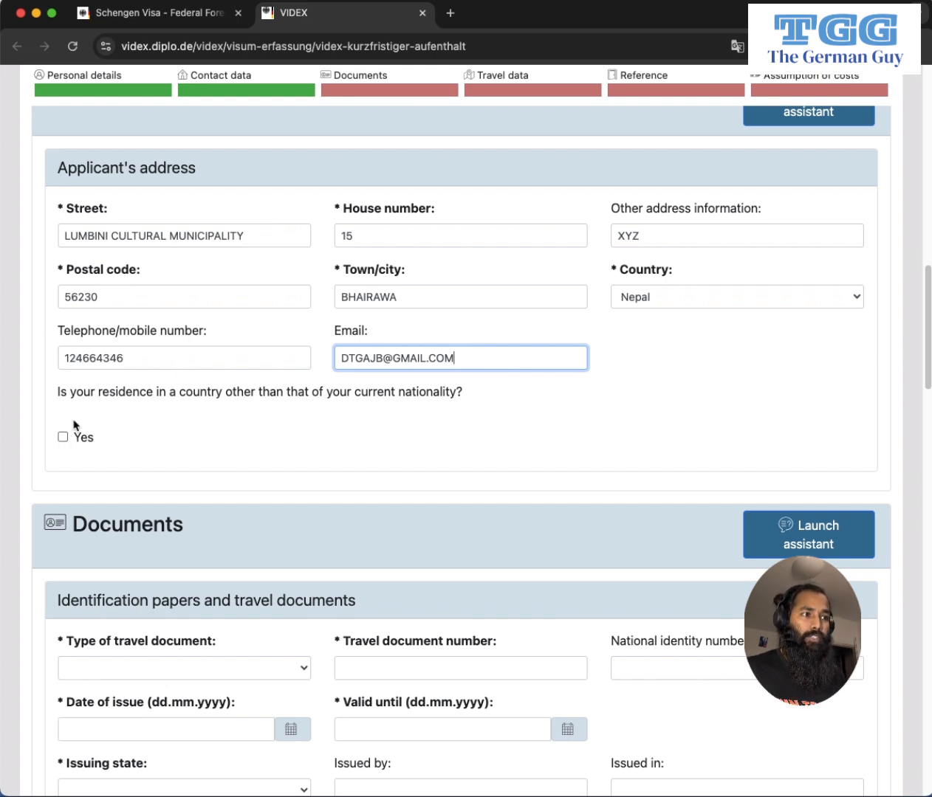
pyautogui.click(63, 437)
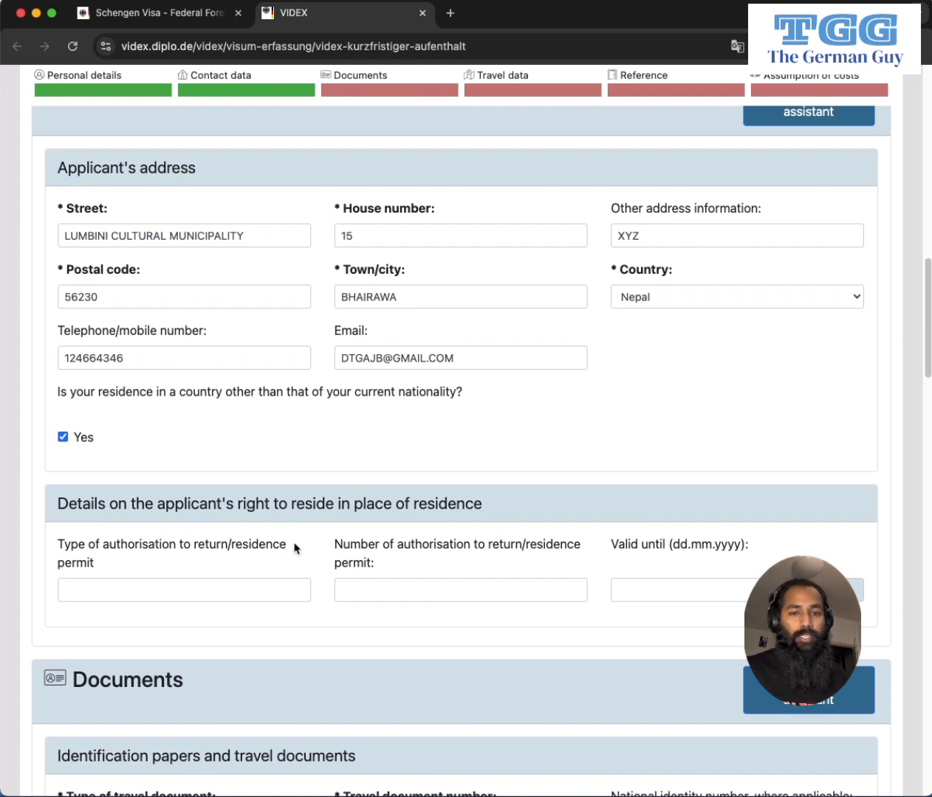
pyautogui.click(63, 437)
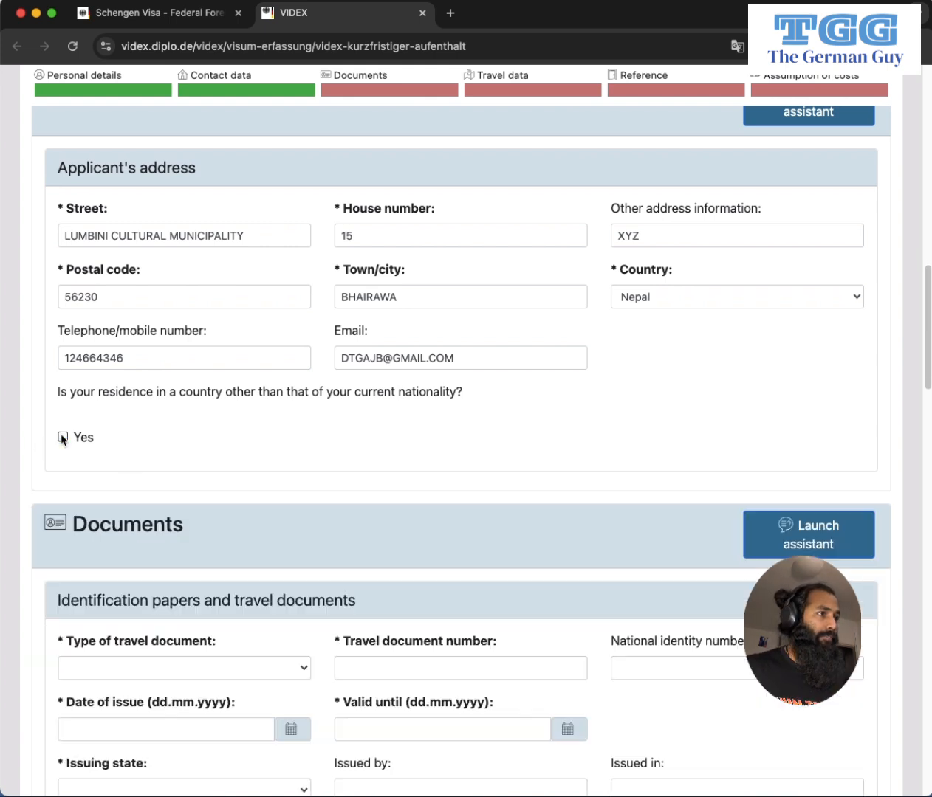
pyautogui.scroll(-5, 547, 504)
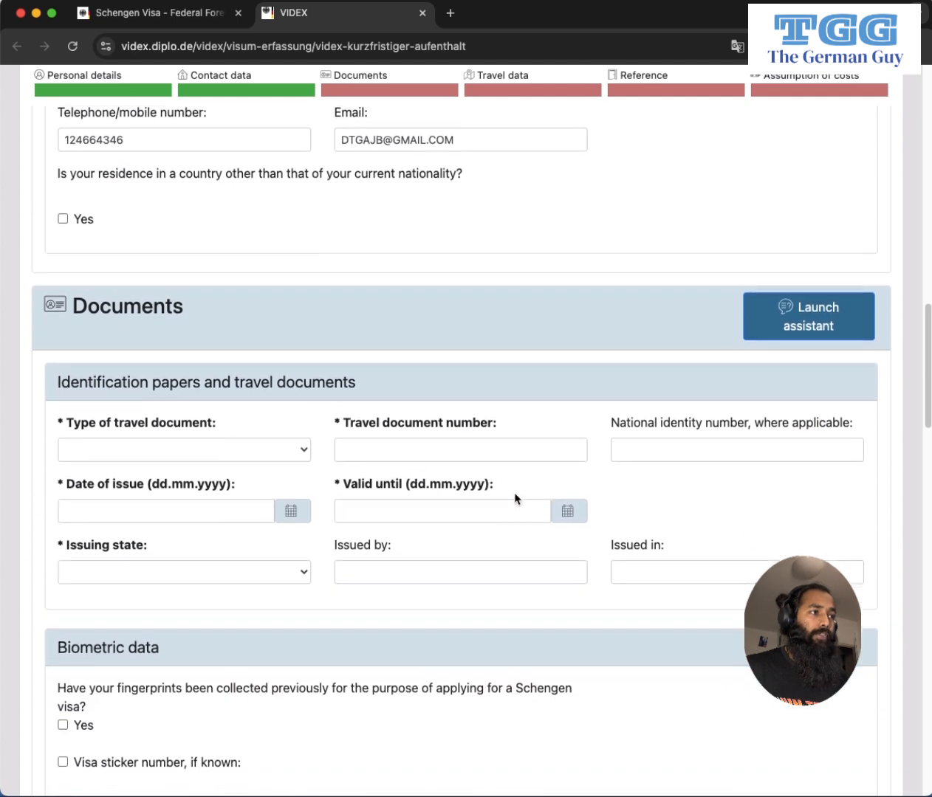
# Choose Ordinary passport as the travel document and enter the passport number.
pyautogui.scroll(-1, 244, 425)
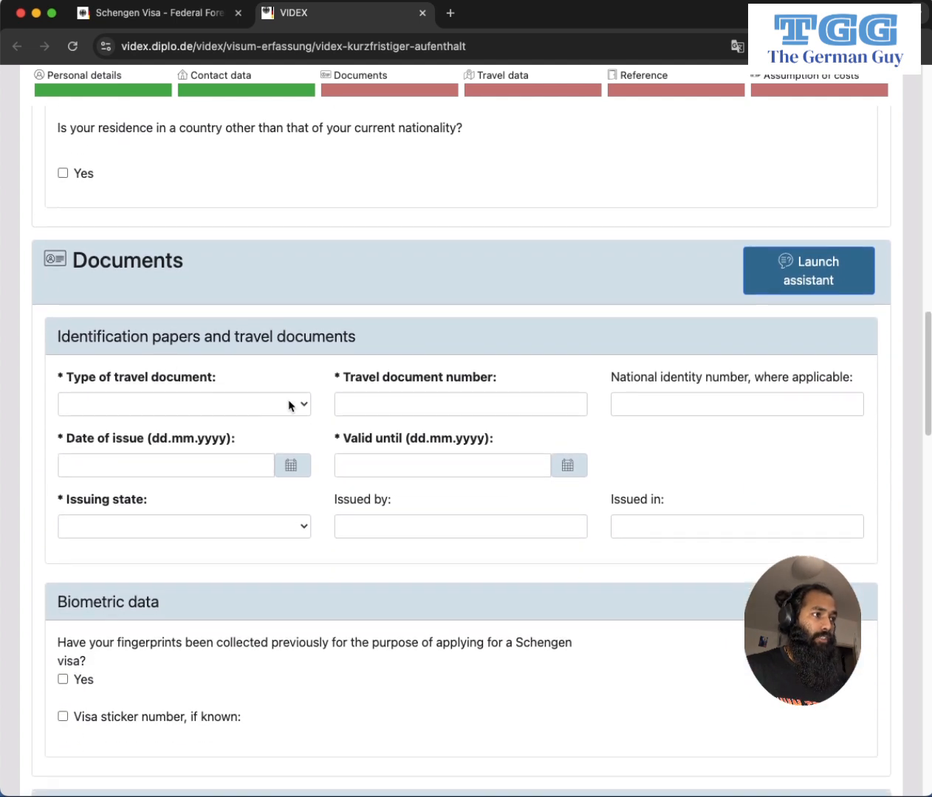
pyautogui.click(289, 405)
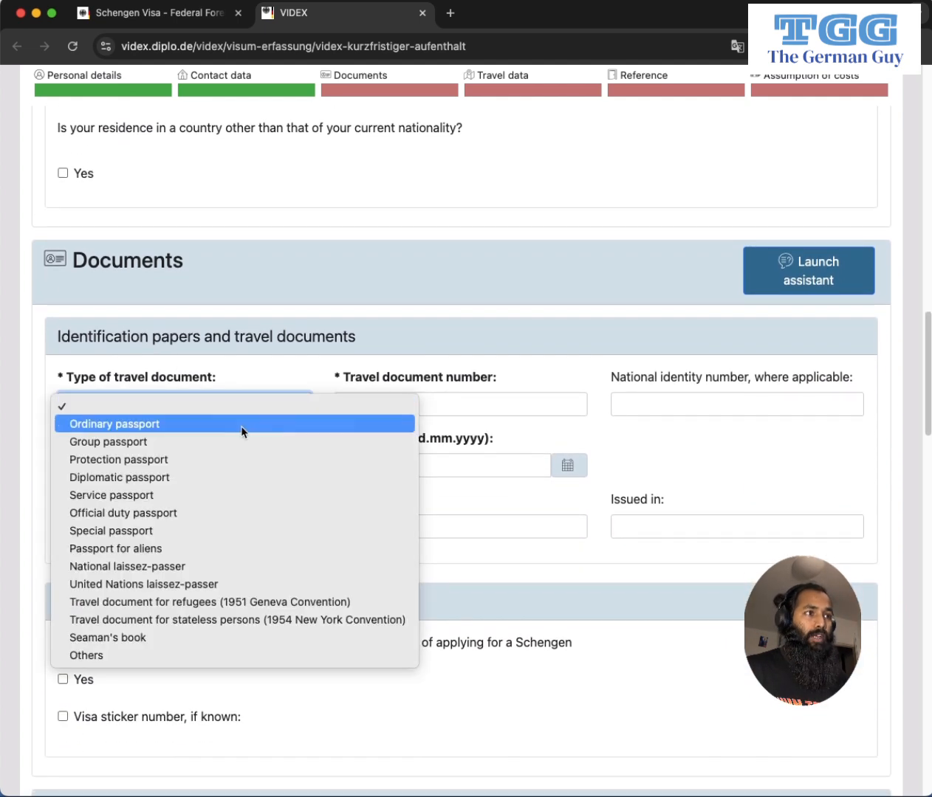
pyautogui.click(154, 427)
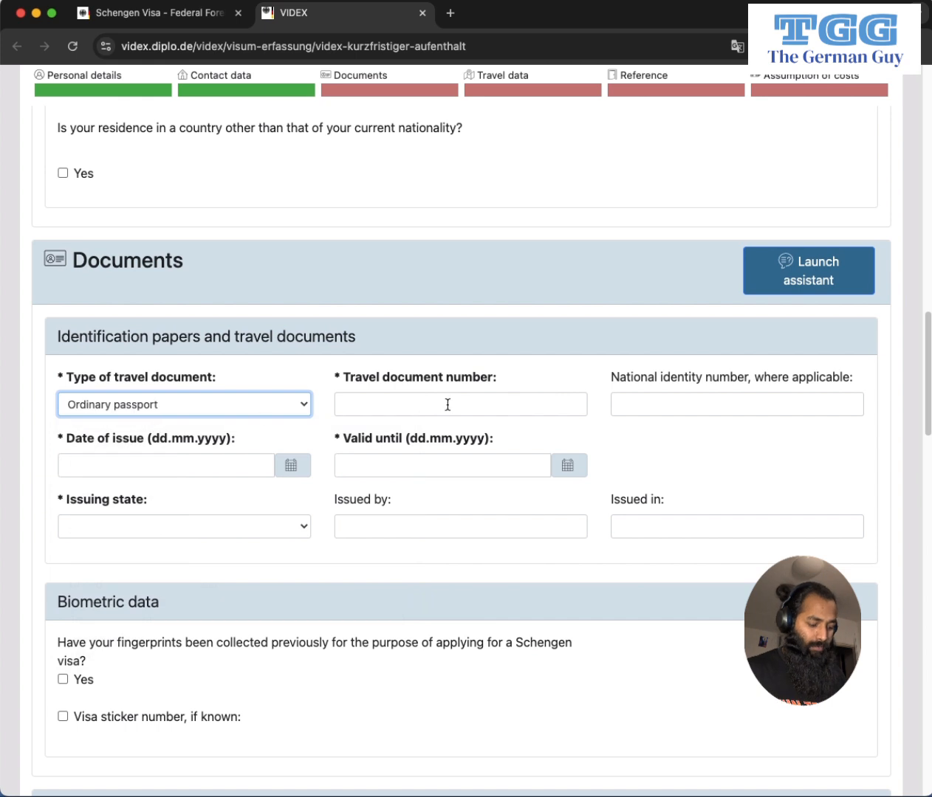
pyautogui.click(345, 409)
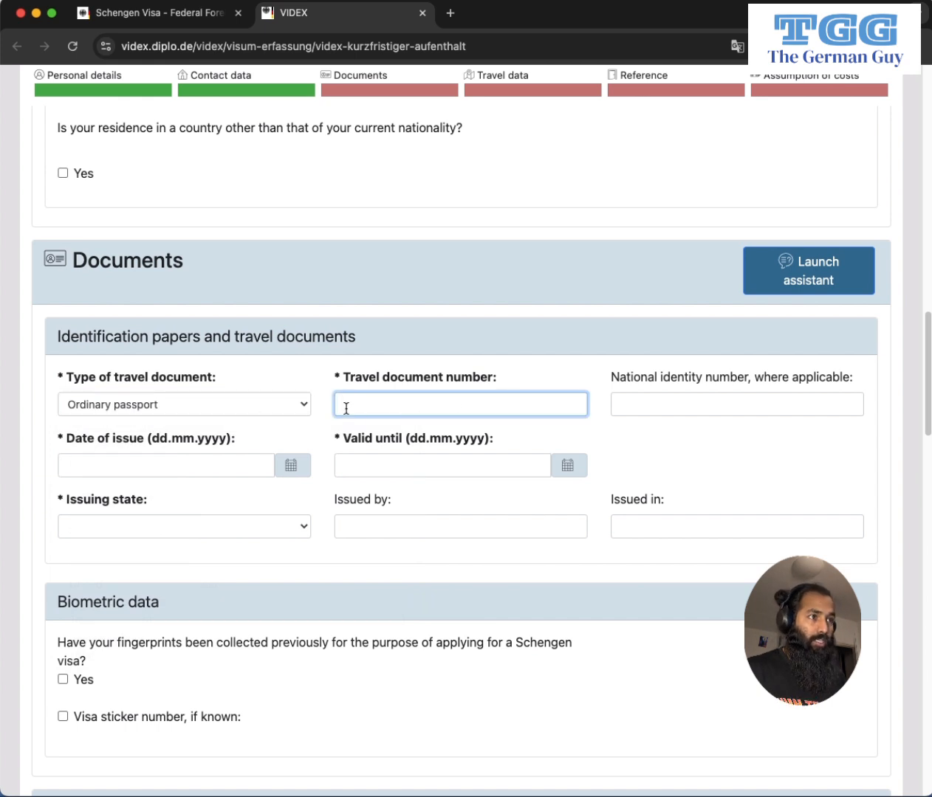
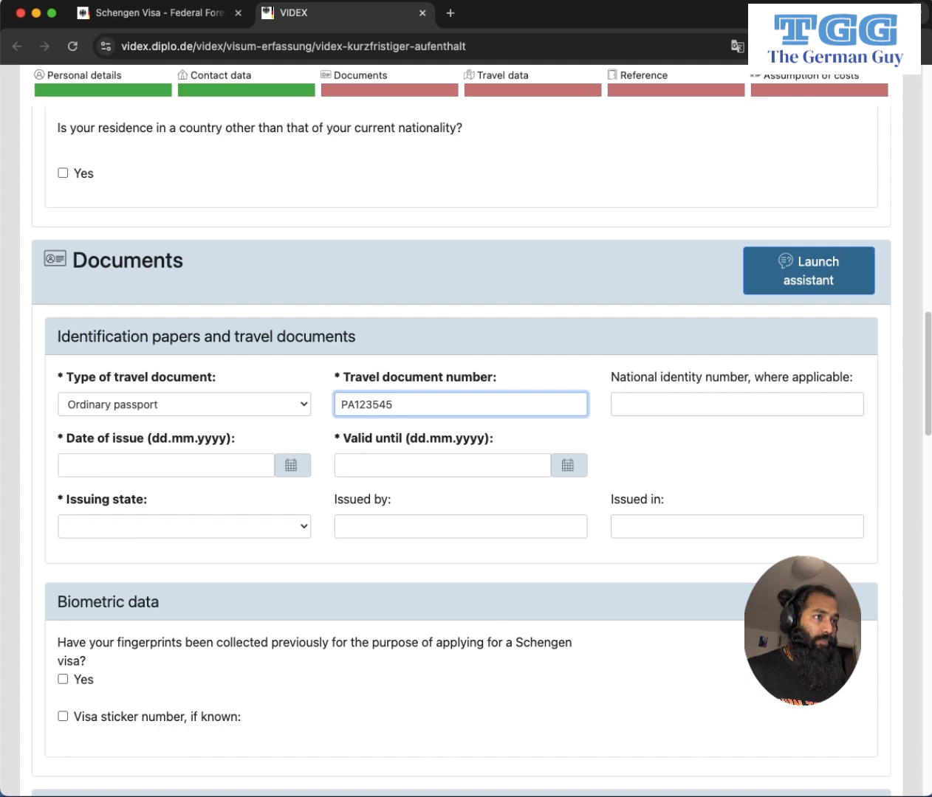
pyautogui.write('<')
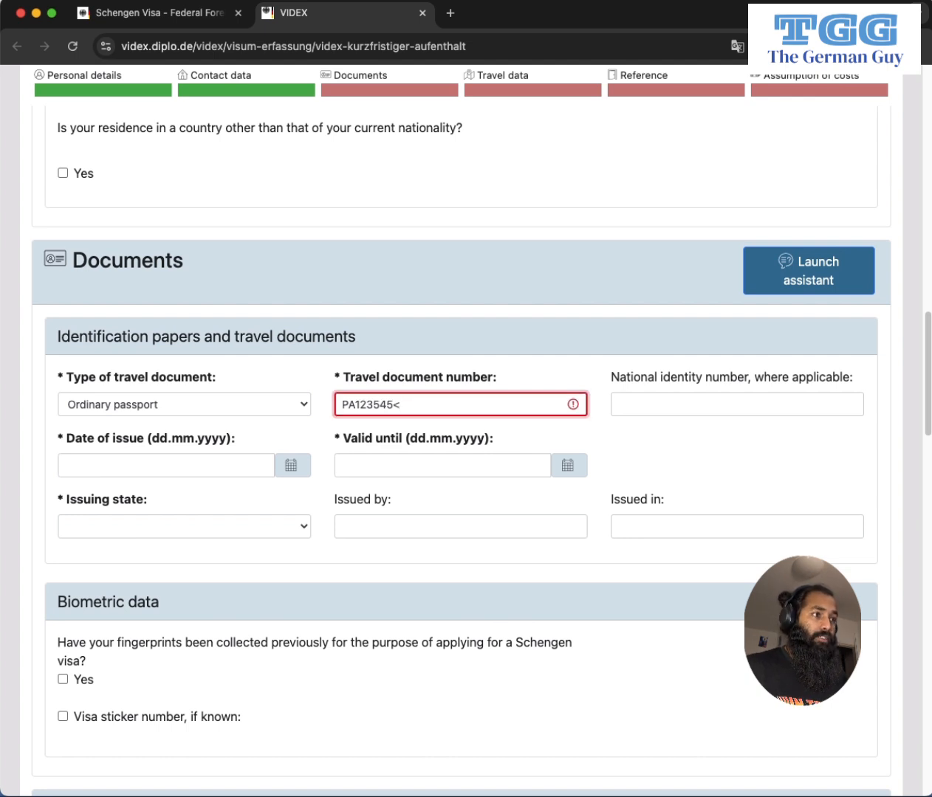
pyautogui.press('BackSpace')
pyautogui.press('Tab')
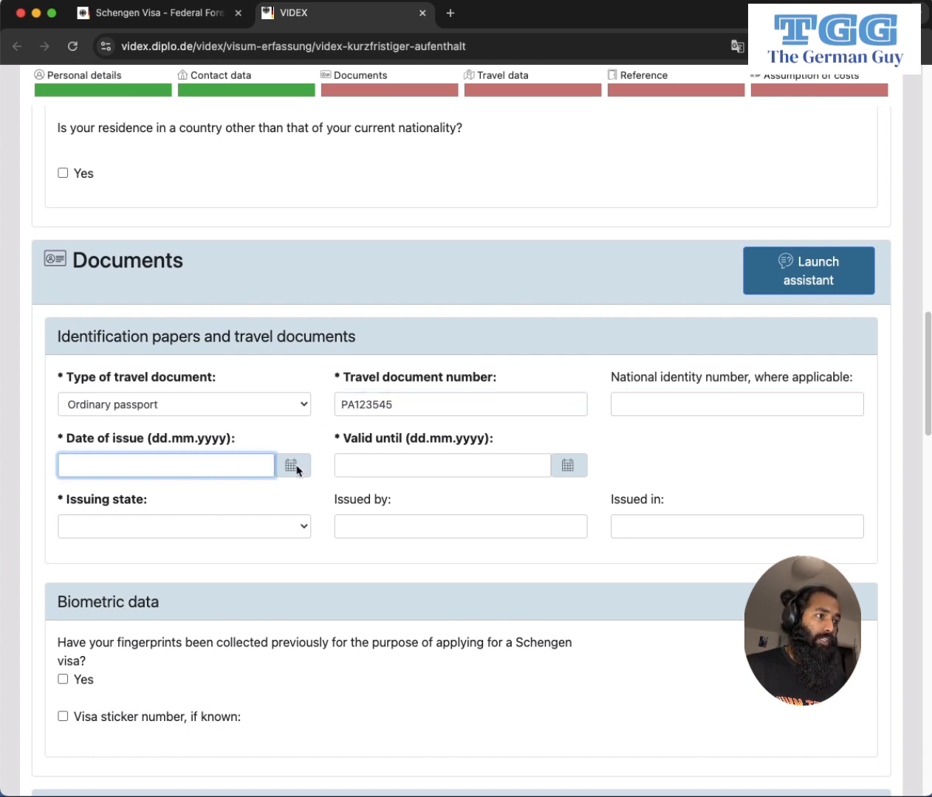
# Set the passport issue date to 18.11.2020 and expiry date to 17.11.2030 via calendars.
pyautogui.click(293, 465)
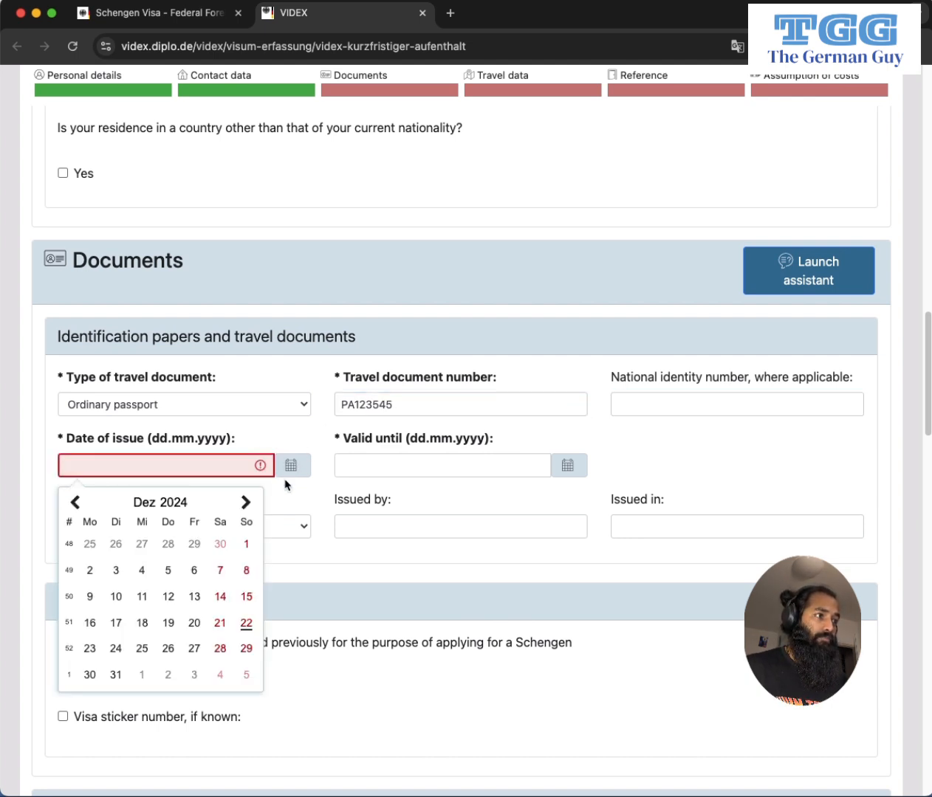
pyautogui.click(74, 502)
pyautogui.click(167, 503)
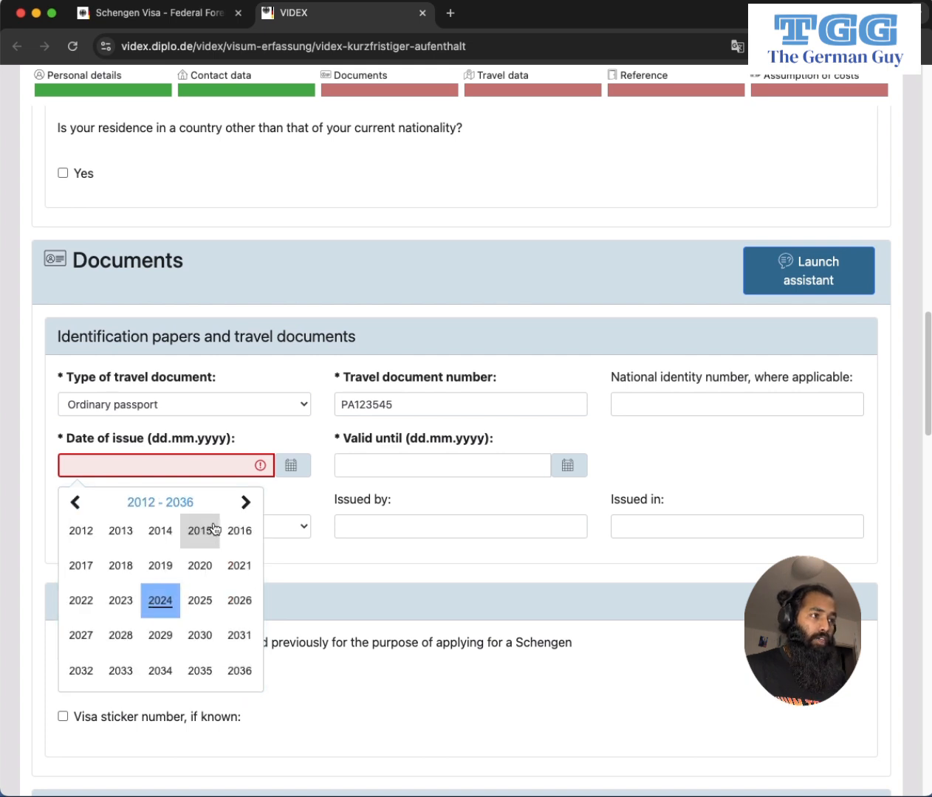
pyautogui.click(200, 565)
pyautogui.click(141, 618)
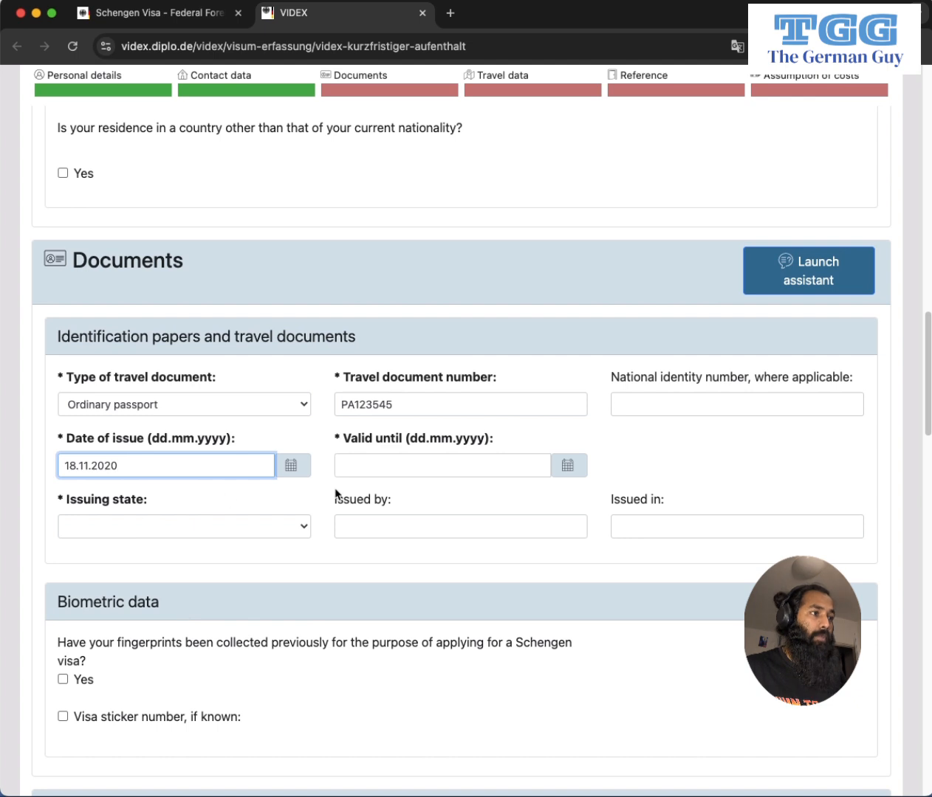
pyautogui.click(567, 465)
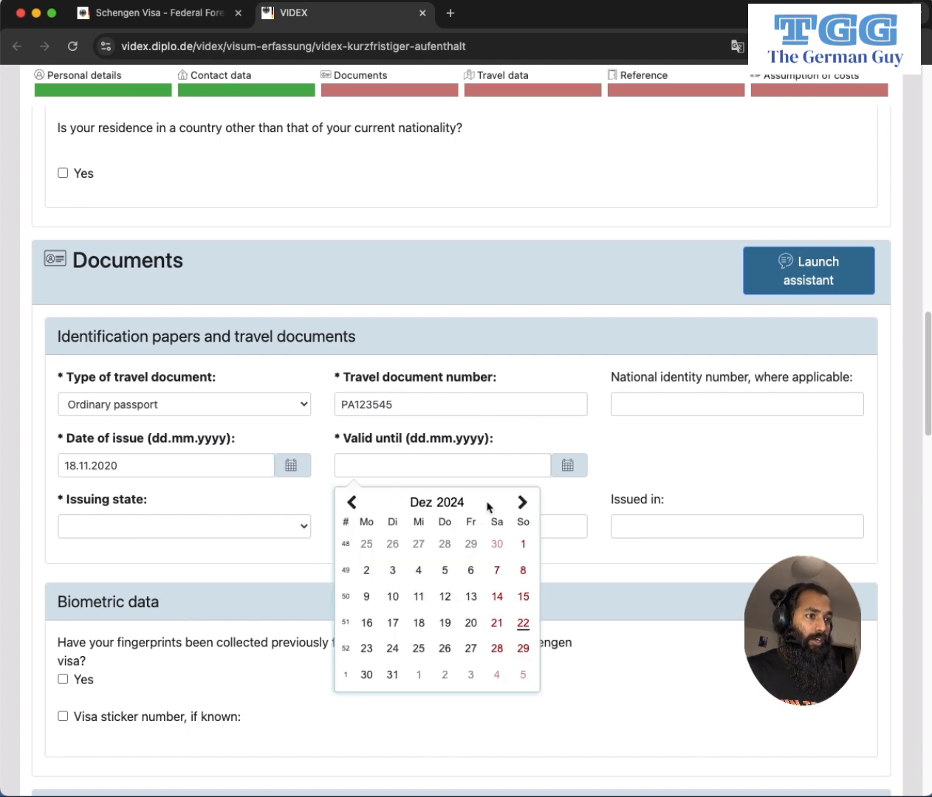
pyautogui.click(462, 505)
pyautogui.click(462, 504)
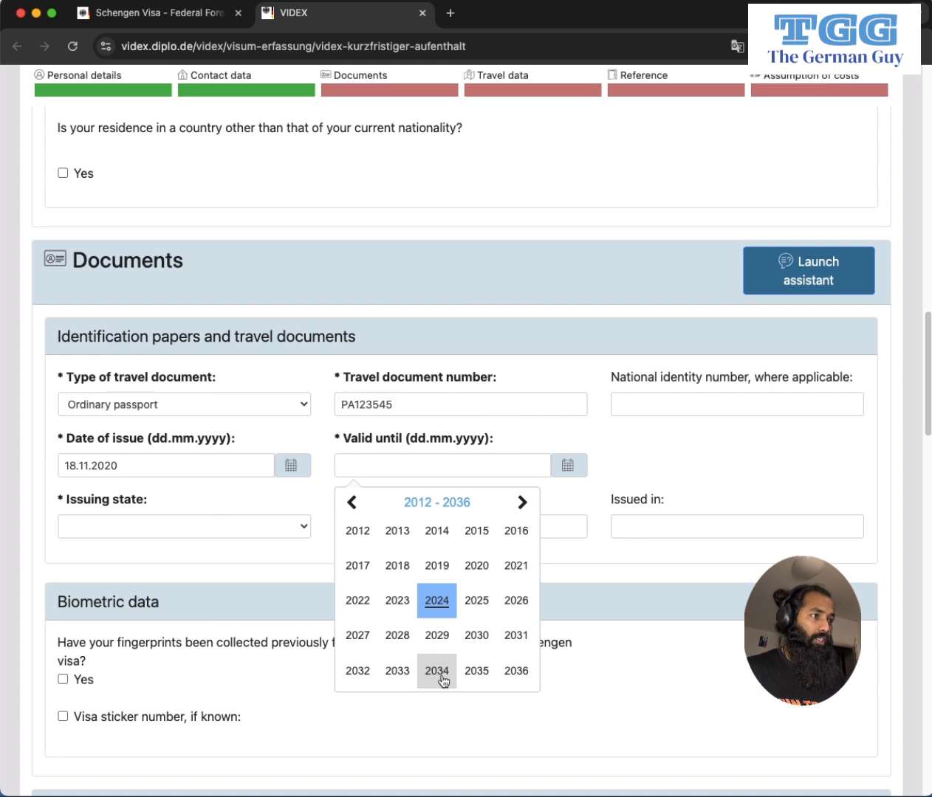
pyautogui.click(478, 642)
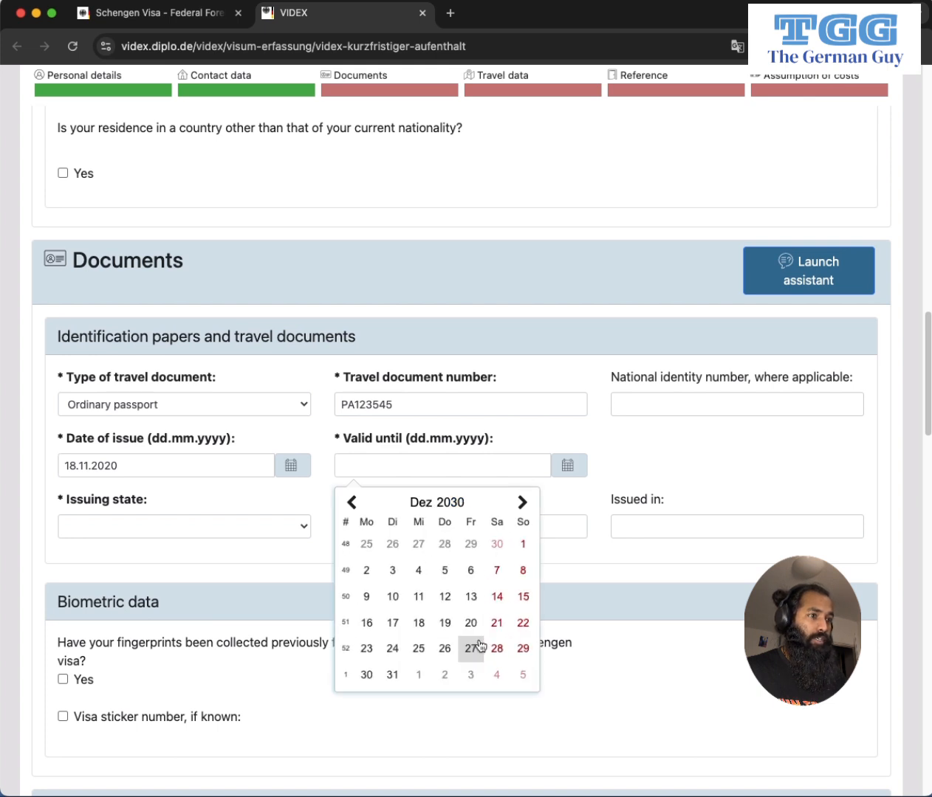
pyautogui.click(351, 503)
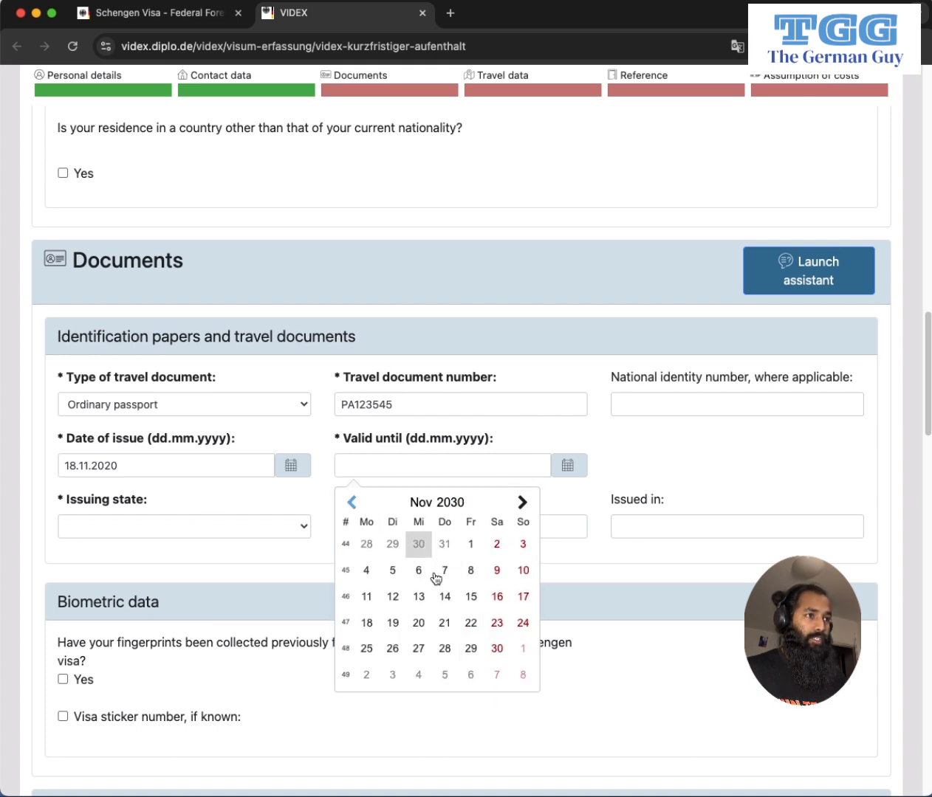
pyautogui.click(521, 598)
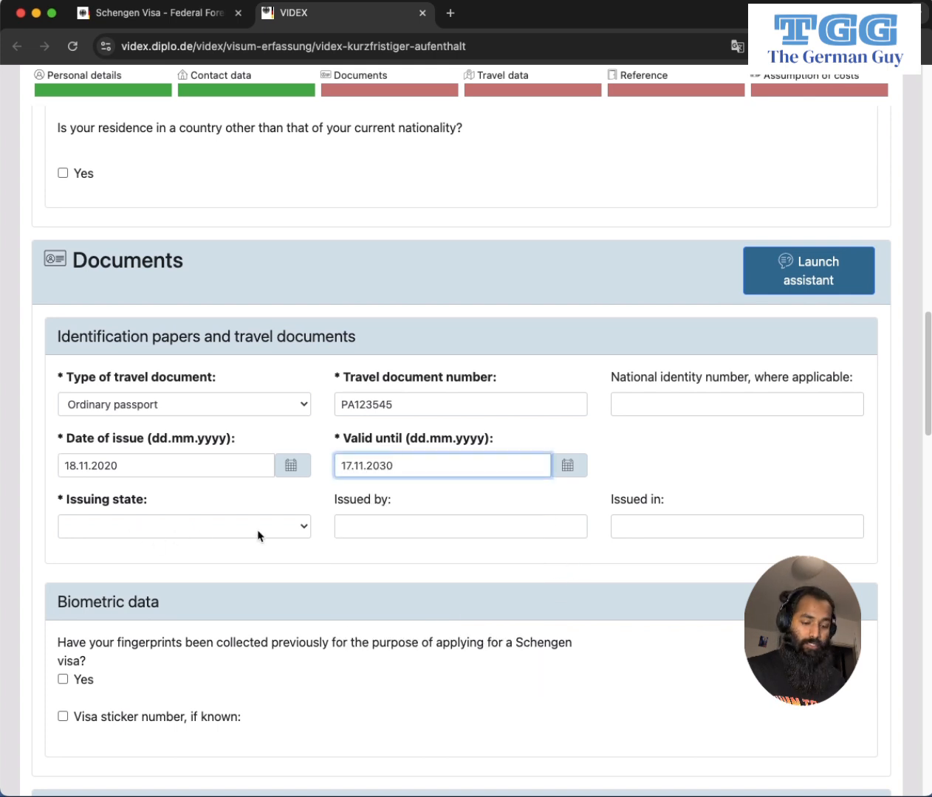
# Set issuing state Nepal, issuing authority MOFA DEPARTMENT OF PASSPORT, and fill the Issued in field.
pyautogui.click(283, 529)
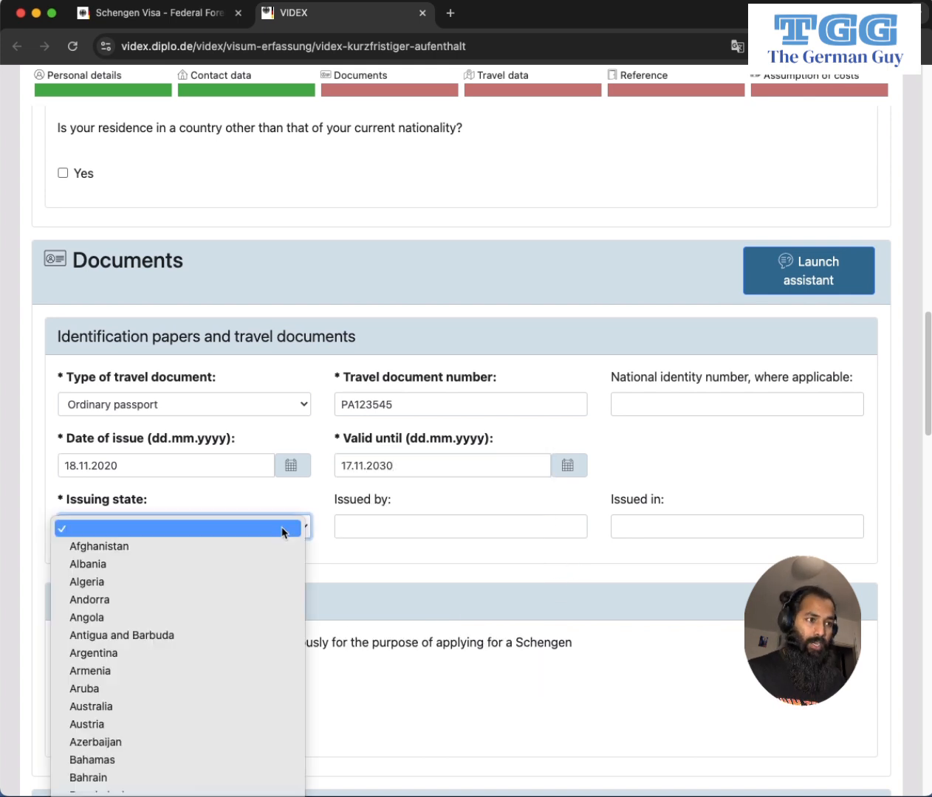
pyautogui.write('nepal')
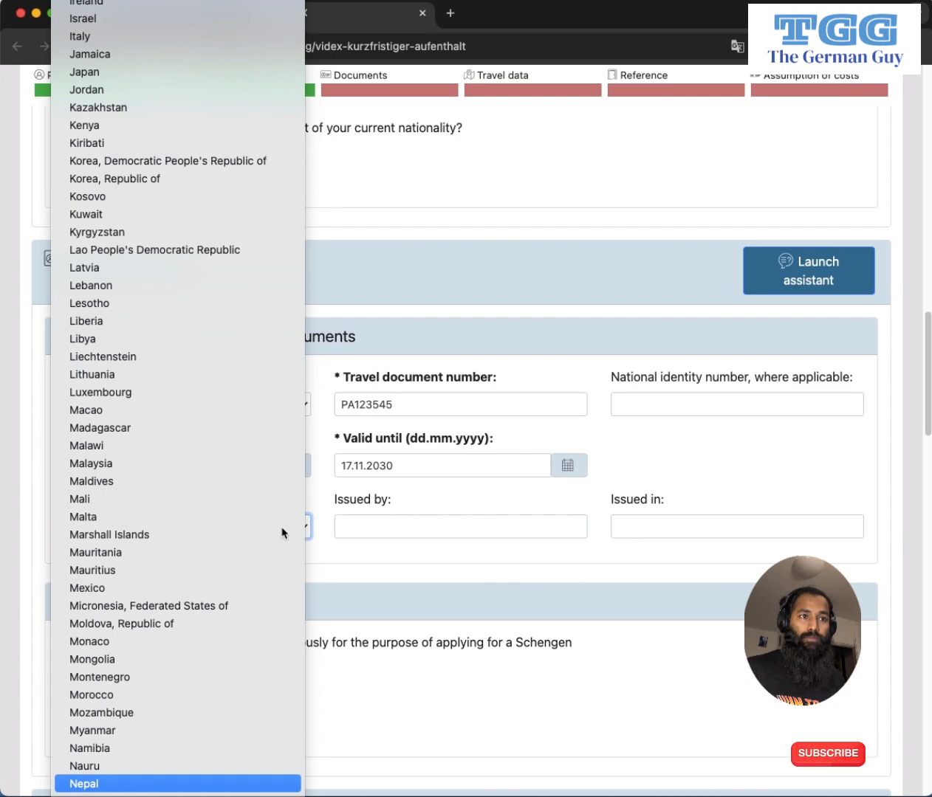
pyautogui.press('Return')
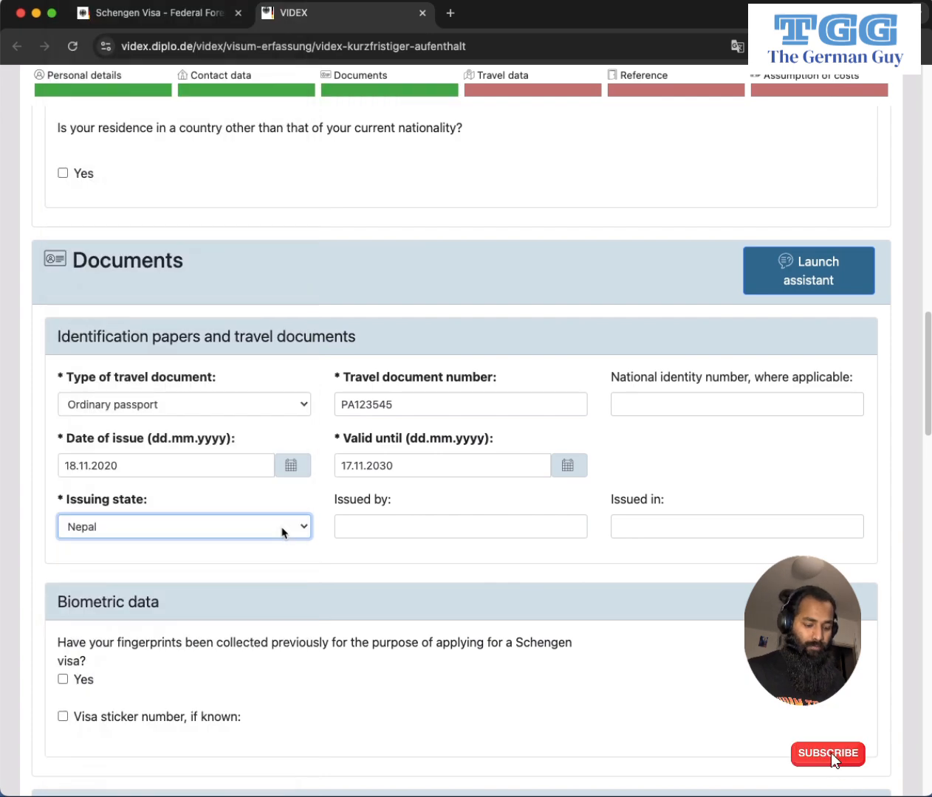
pyautogui.click(374, 527)
pyautogui.write('MO')
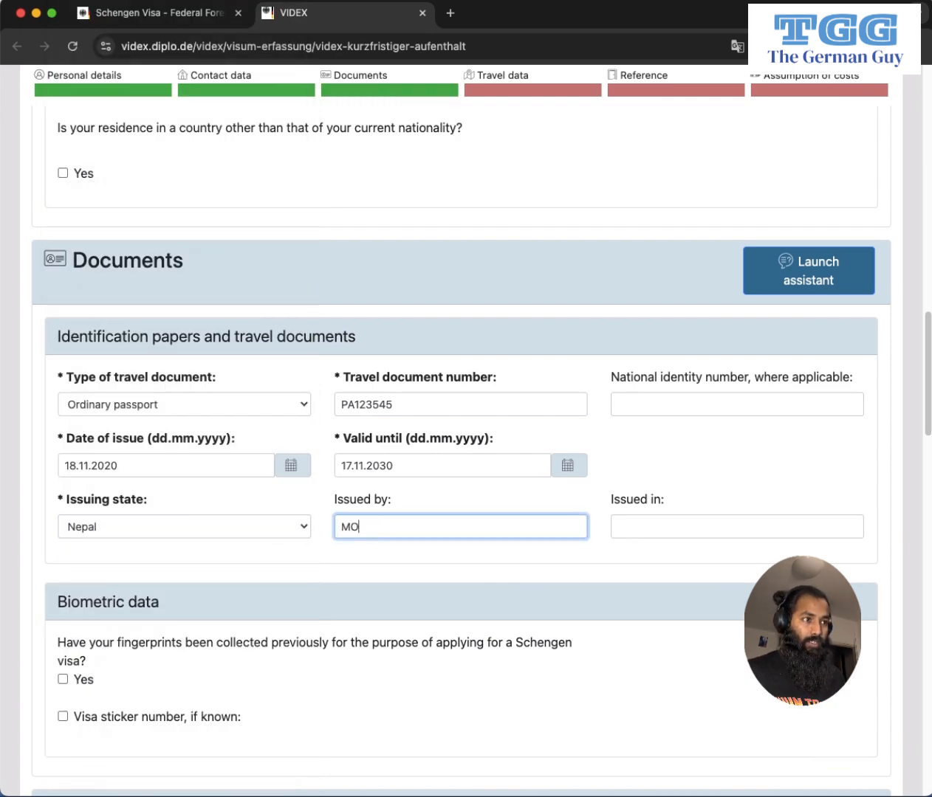
pyautogui.write('FA DE')
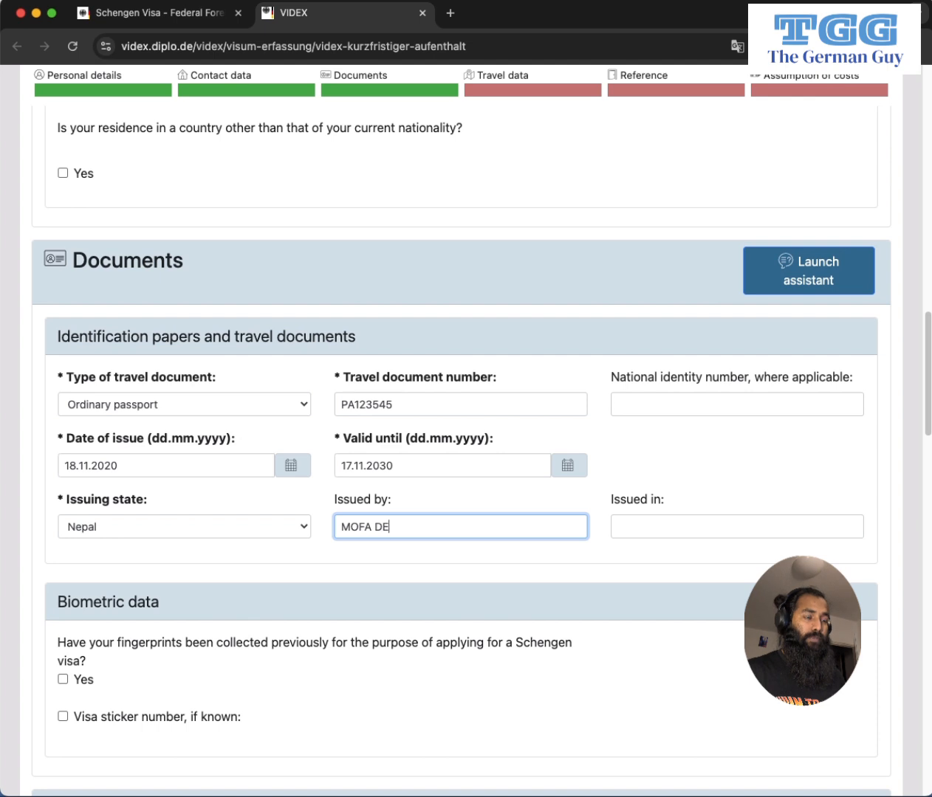
pyautogui.write('ÜAPARTME')
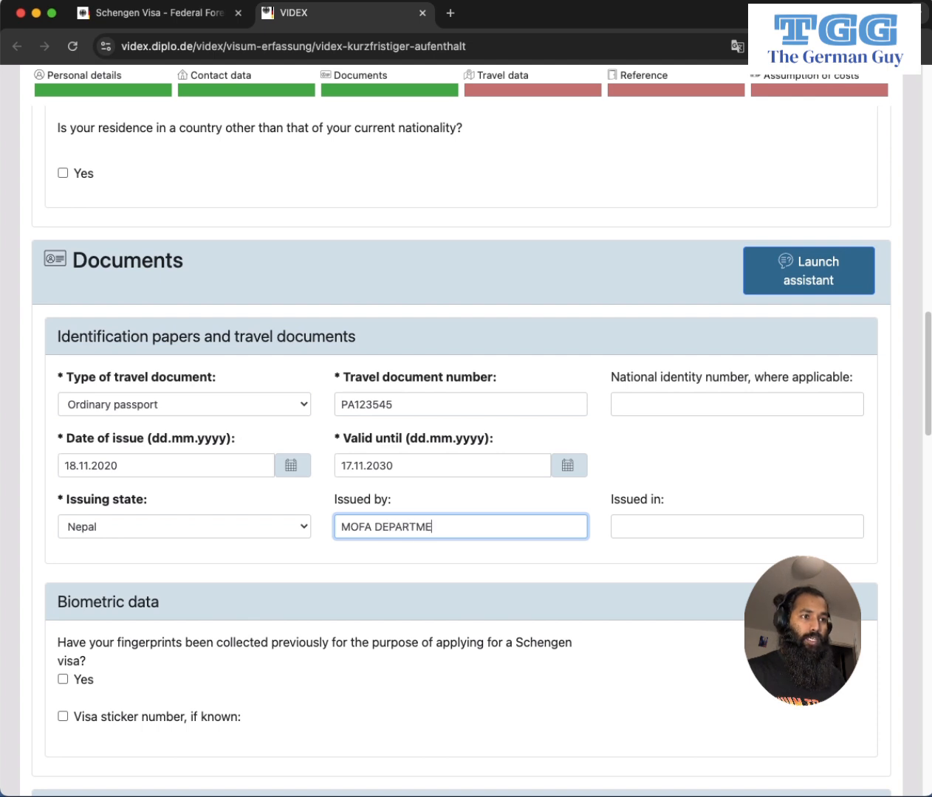
pyautogui.write('NT OF PASS')
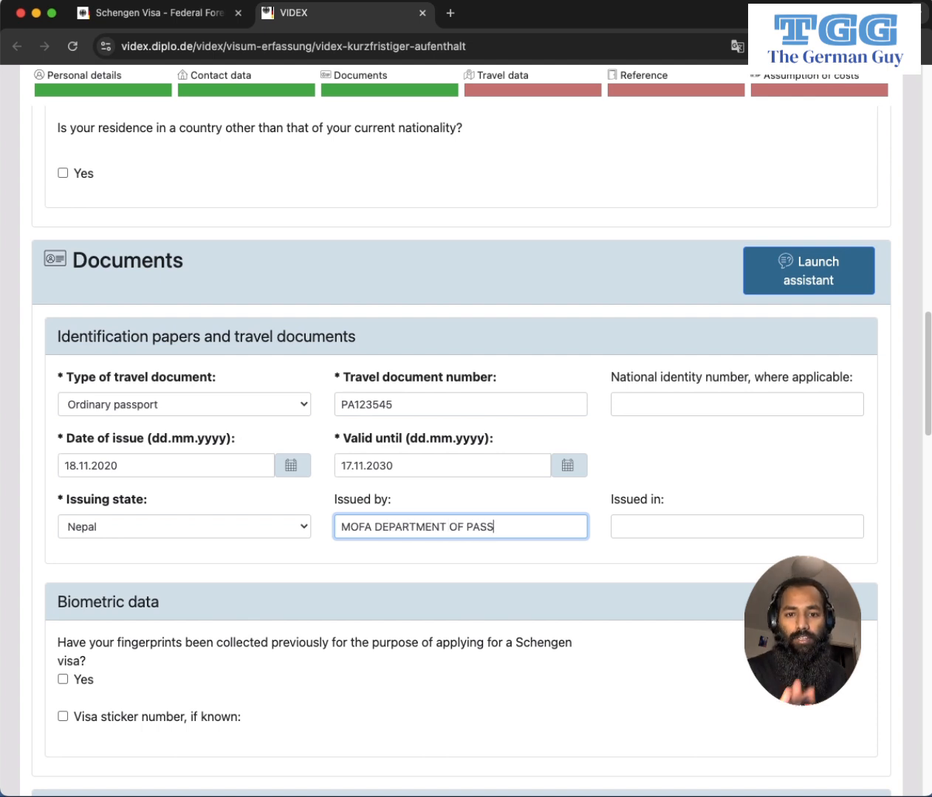
pyautogui.write('PORT')
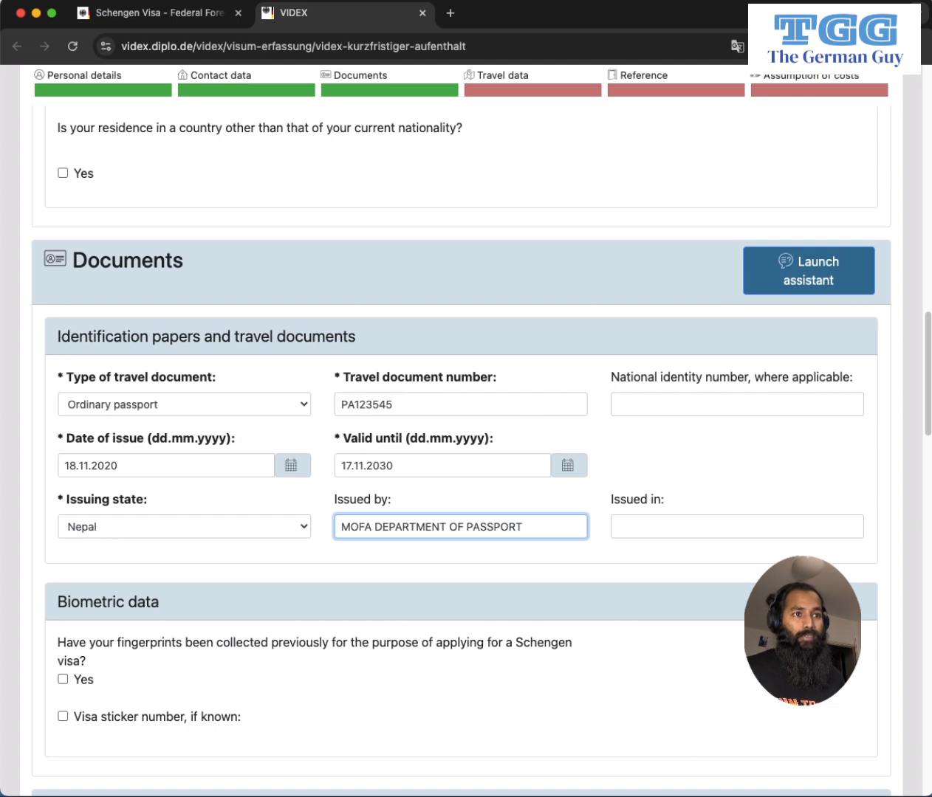
pyautogui.click(658, 529)
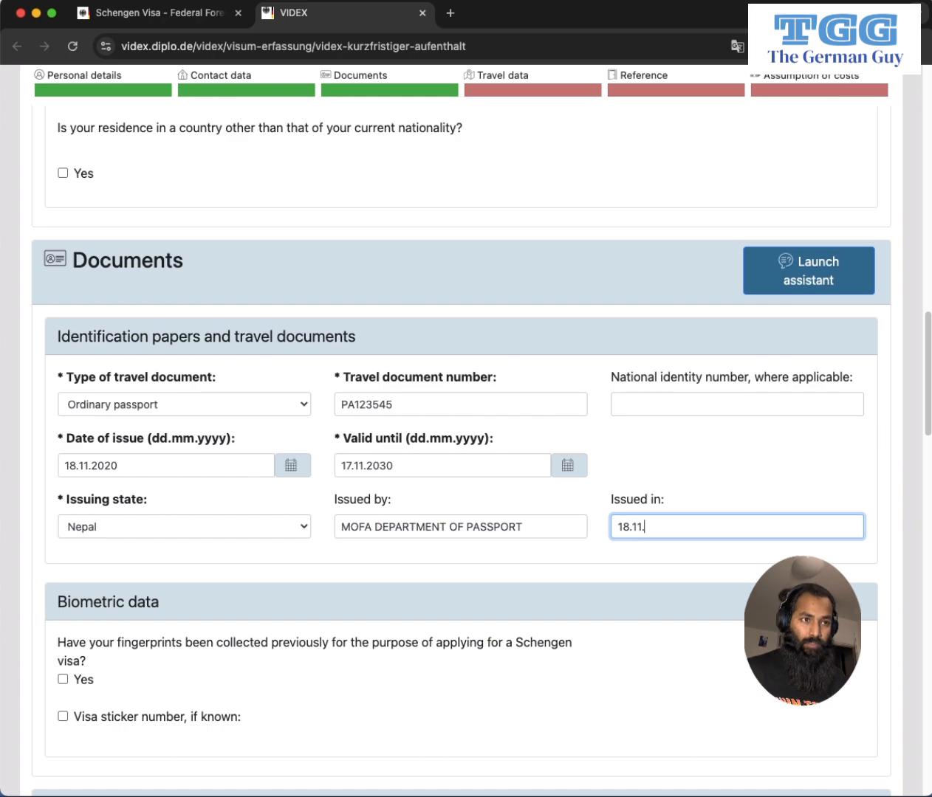
pyautogui.write('002')
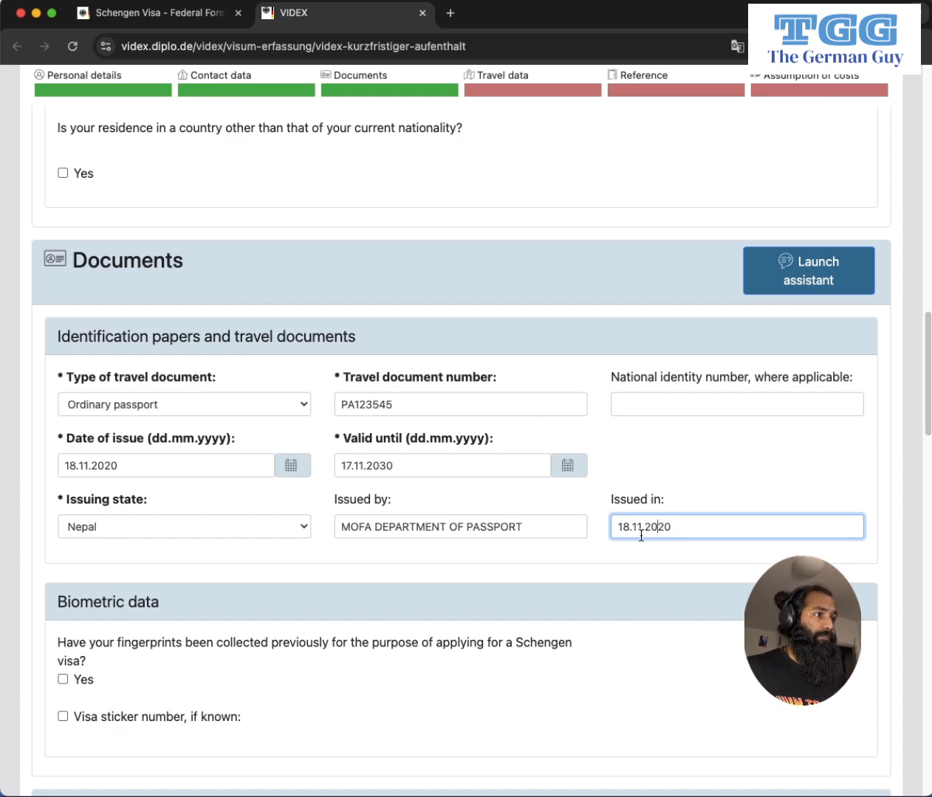
pyautogui.scroll(-5, 635, 539)
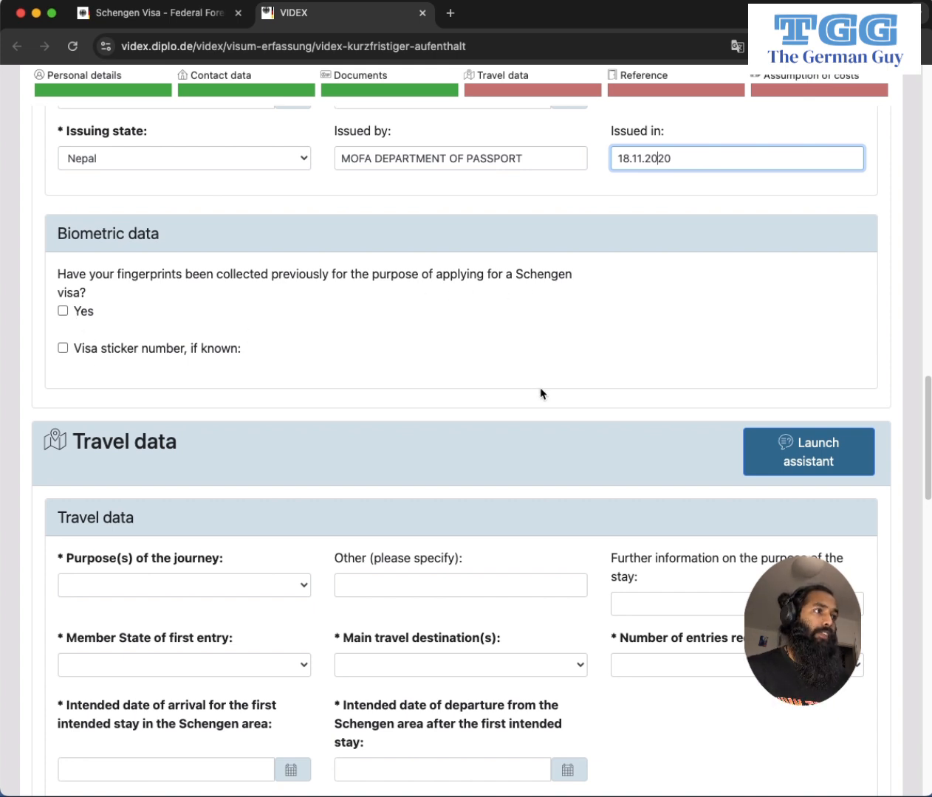
# Choose Study as the purpose of the journey.
pyautogui.scroll(-5, 528, 391)
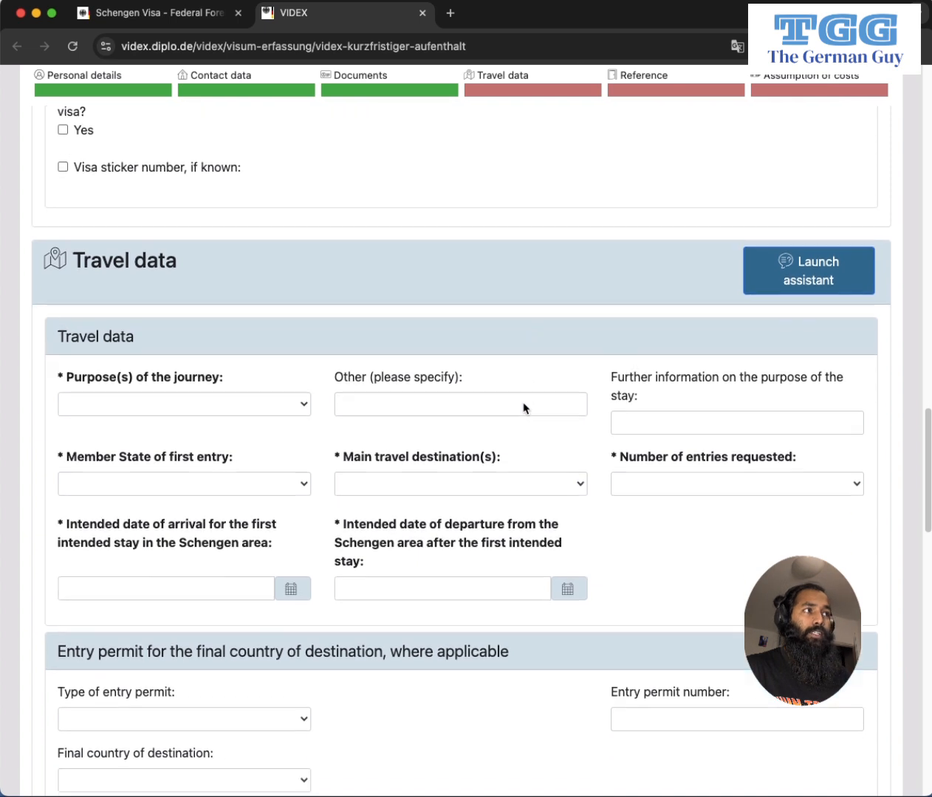
pyautogui.scroll(-3, 523, 408)
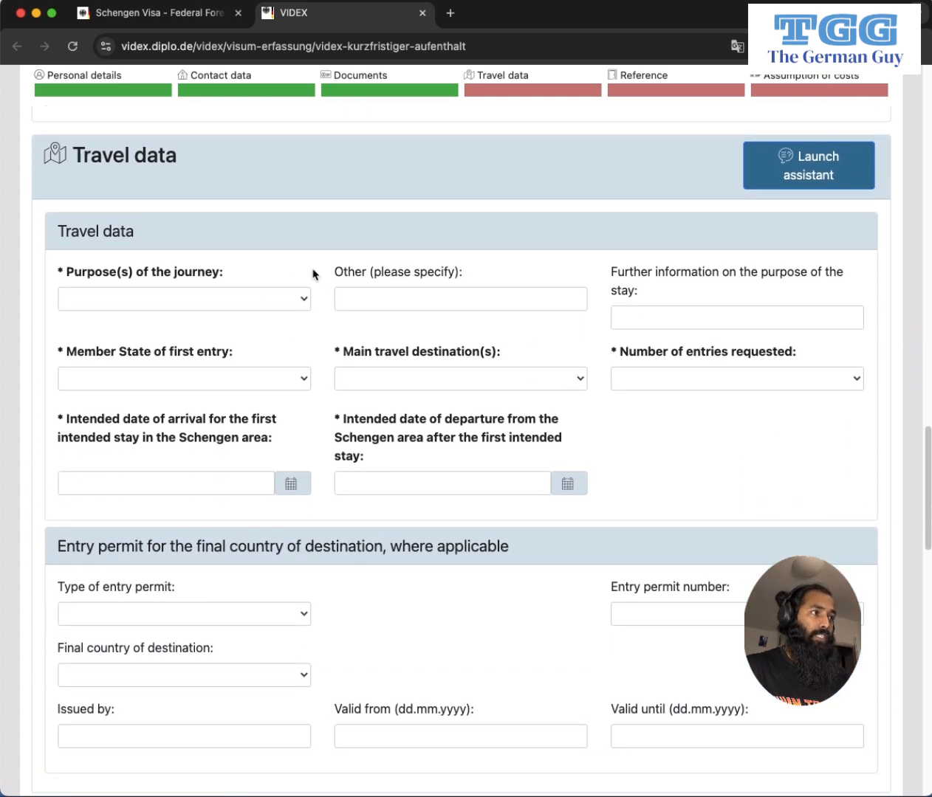
pyautogui.click(292, 306)
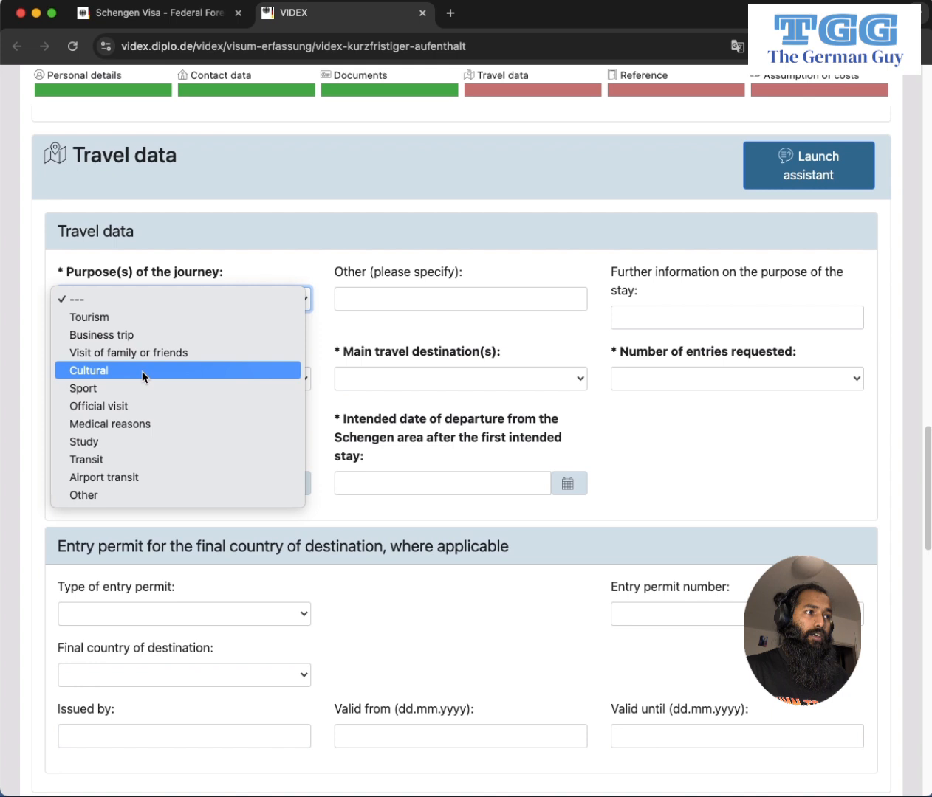
pyautogui.click(137, 443)
pyautogui.click(291, 299)
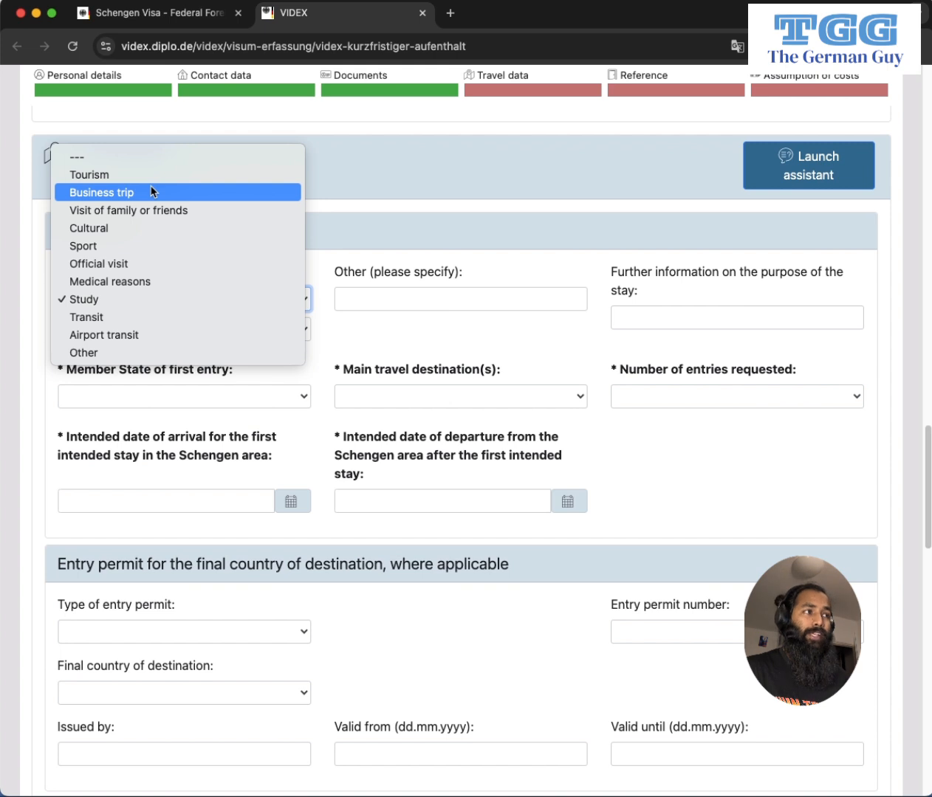
pyautogui.click(363, 236)
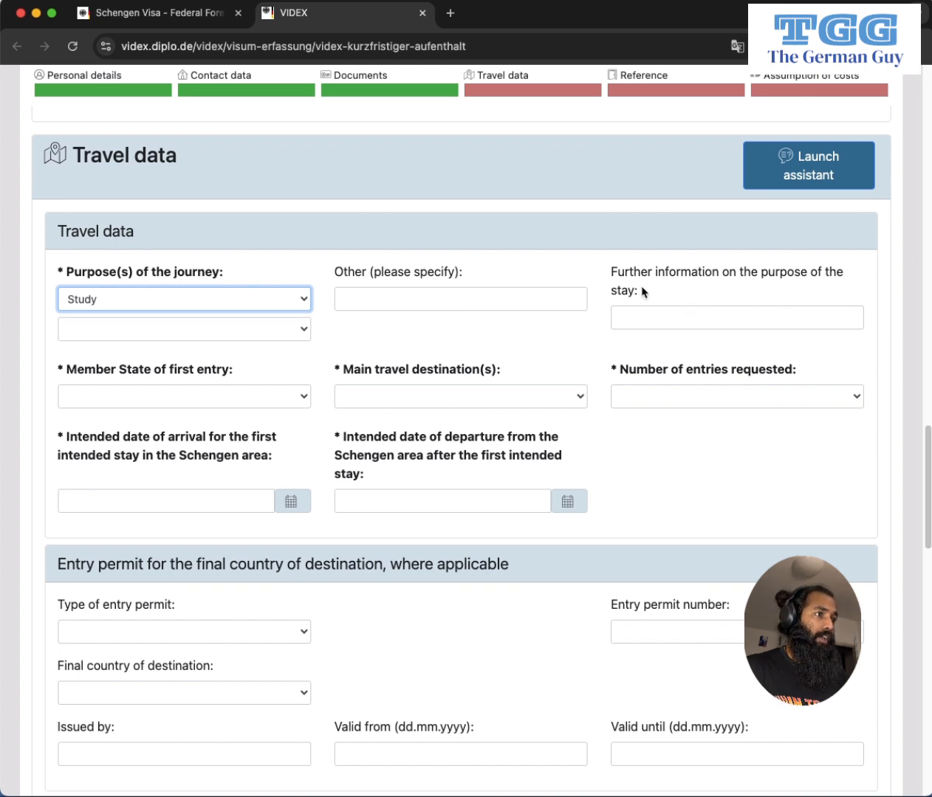
# Set Germany as first-entry state and main destination, and request a single entry.
pyautogui.click(212, 400)
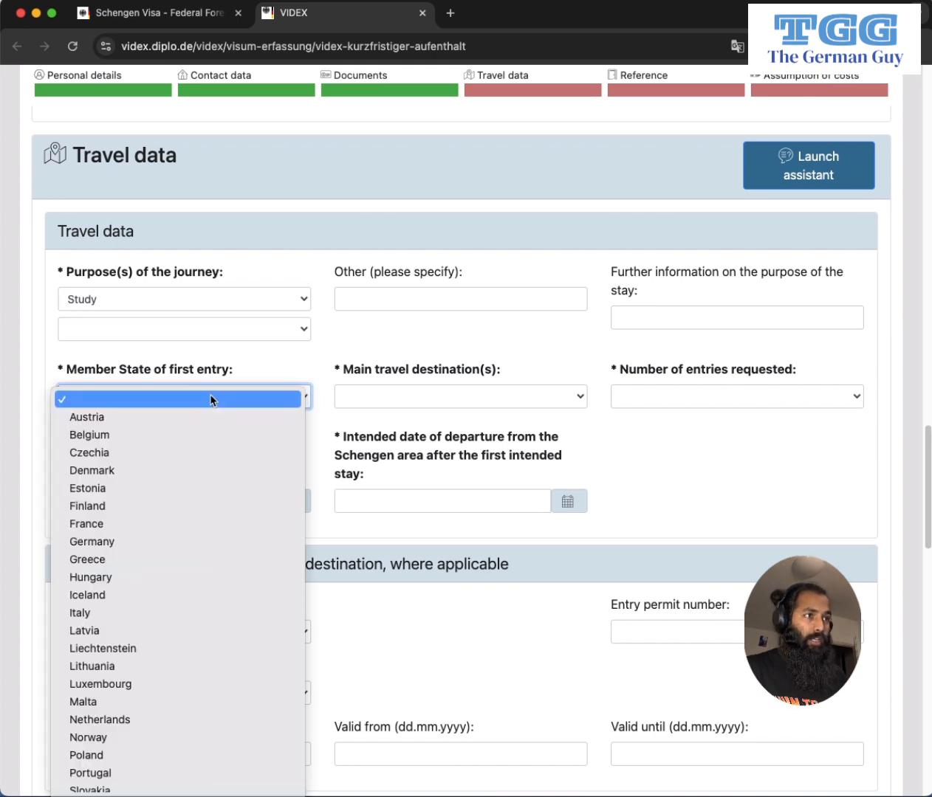
pyautogui.press('g')
pyautogui.click(172, 543)
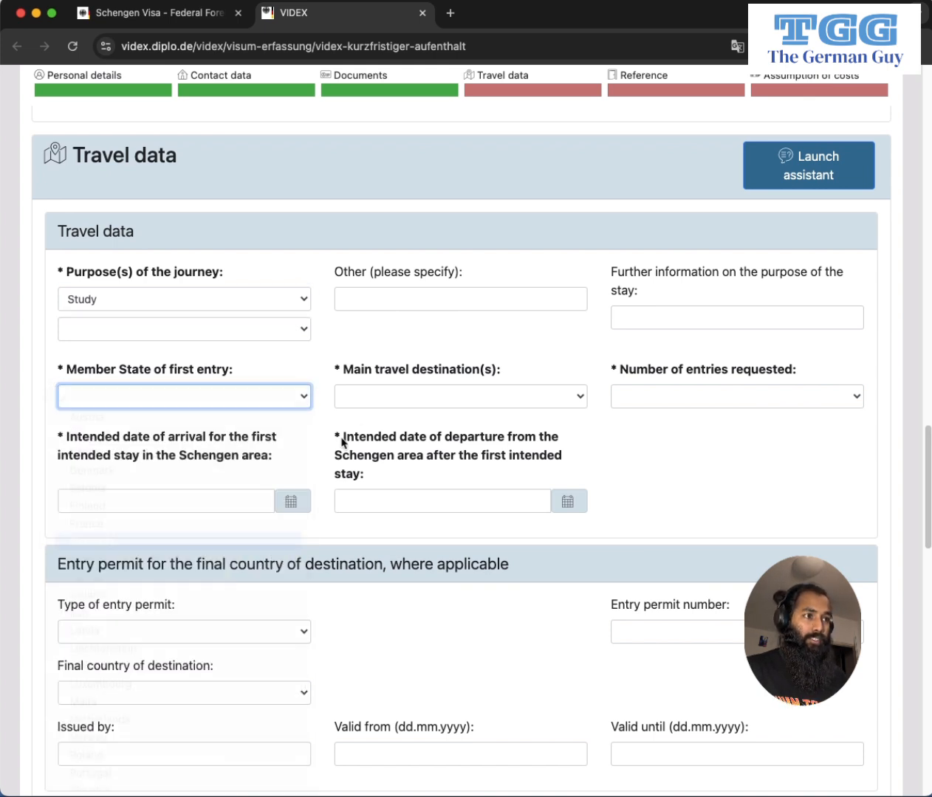
pyautogui.click(406, 398)
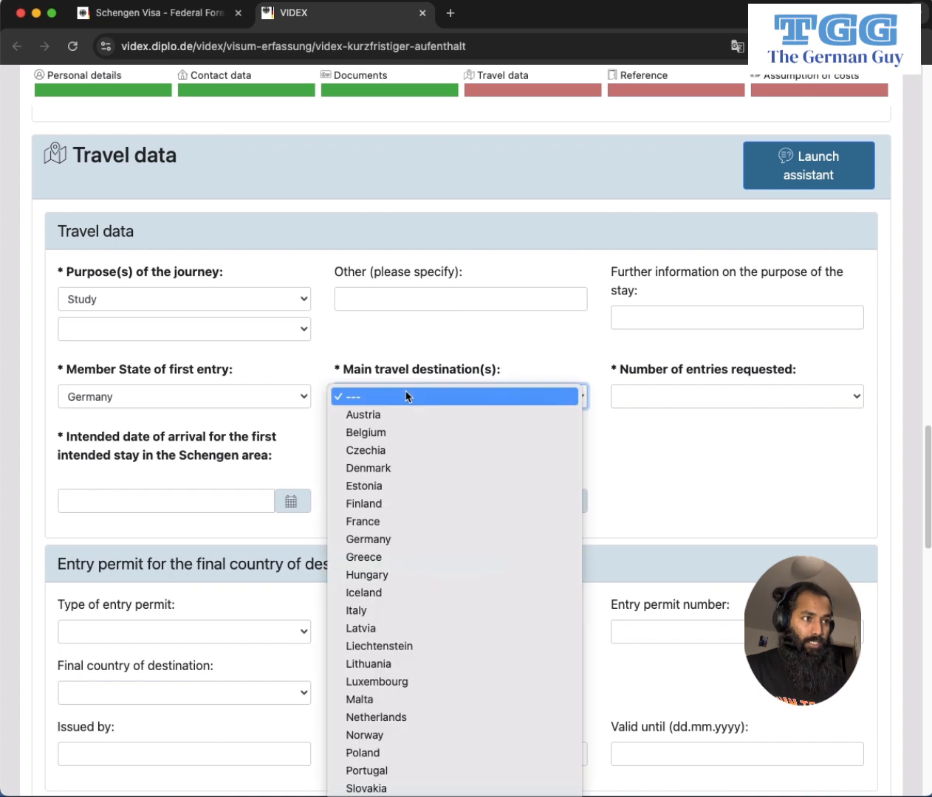
pyautogui.press('g')
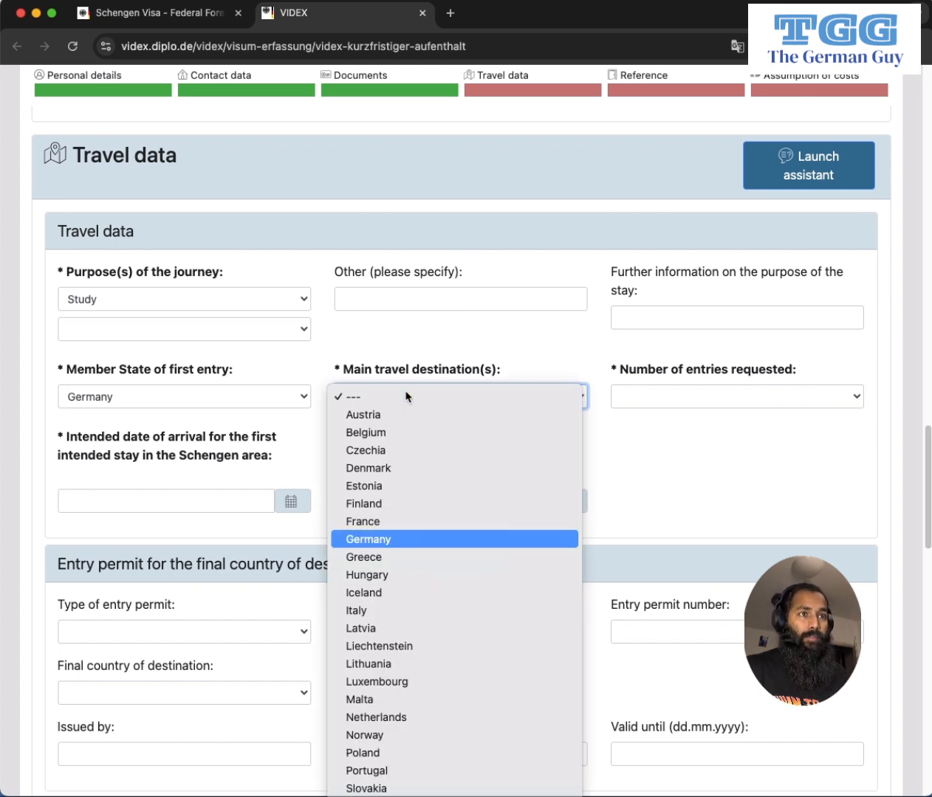
pyautogui.press('Return')
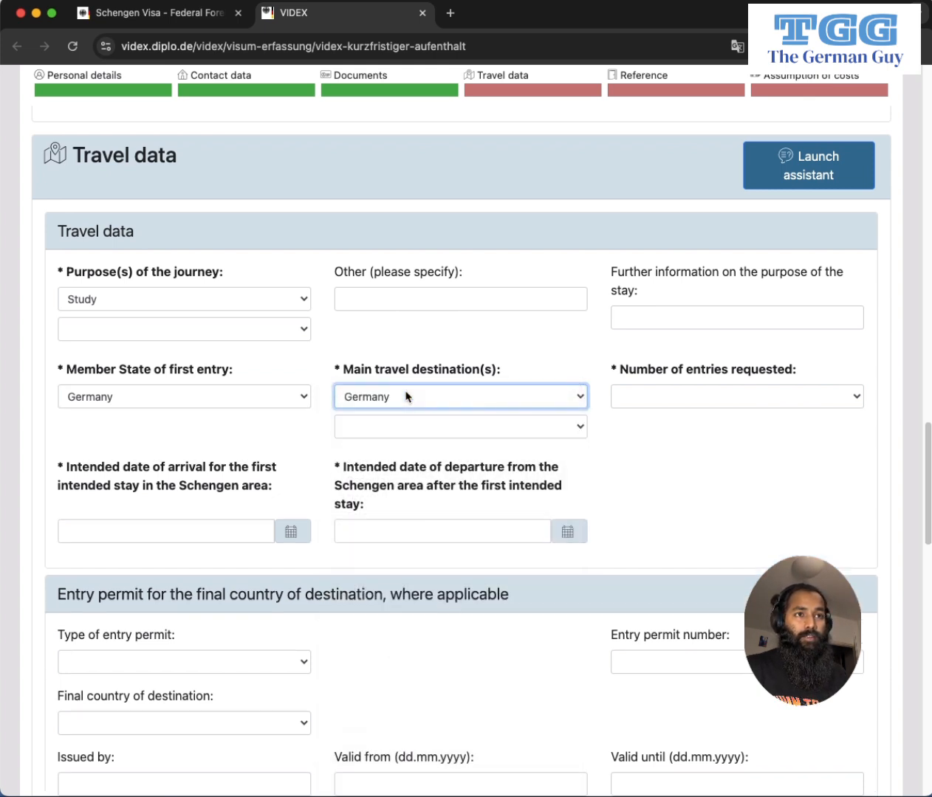
pyautogui.click(696, 401)
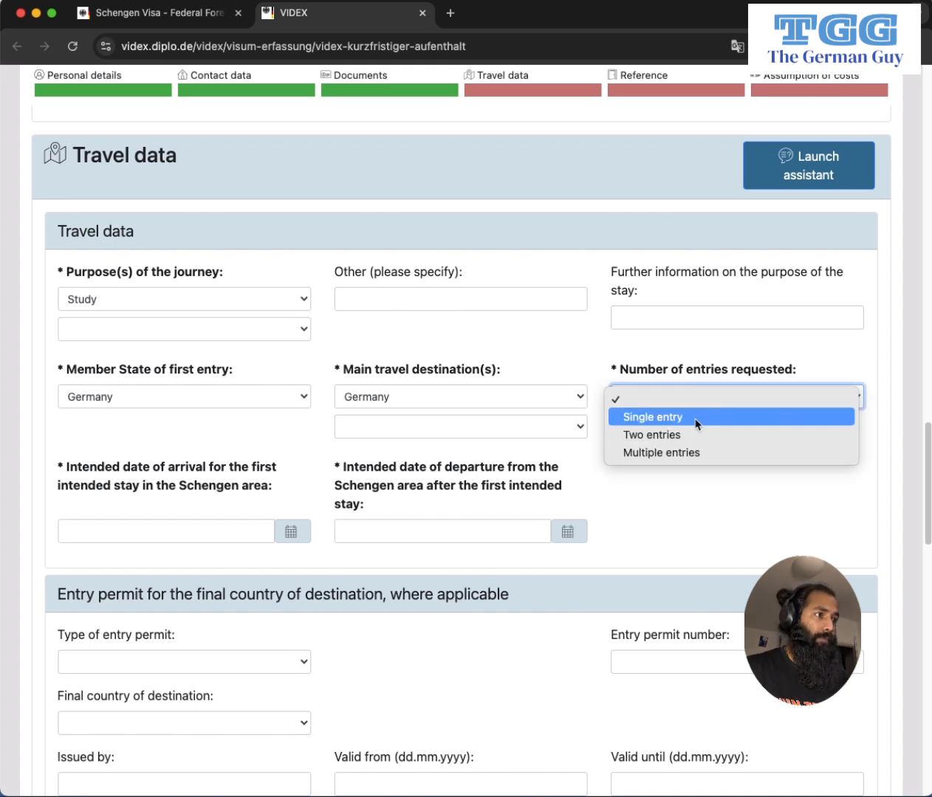
pyautogui.click(695, 422)
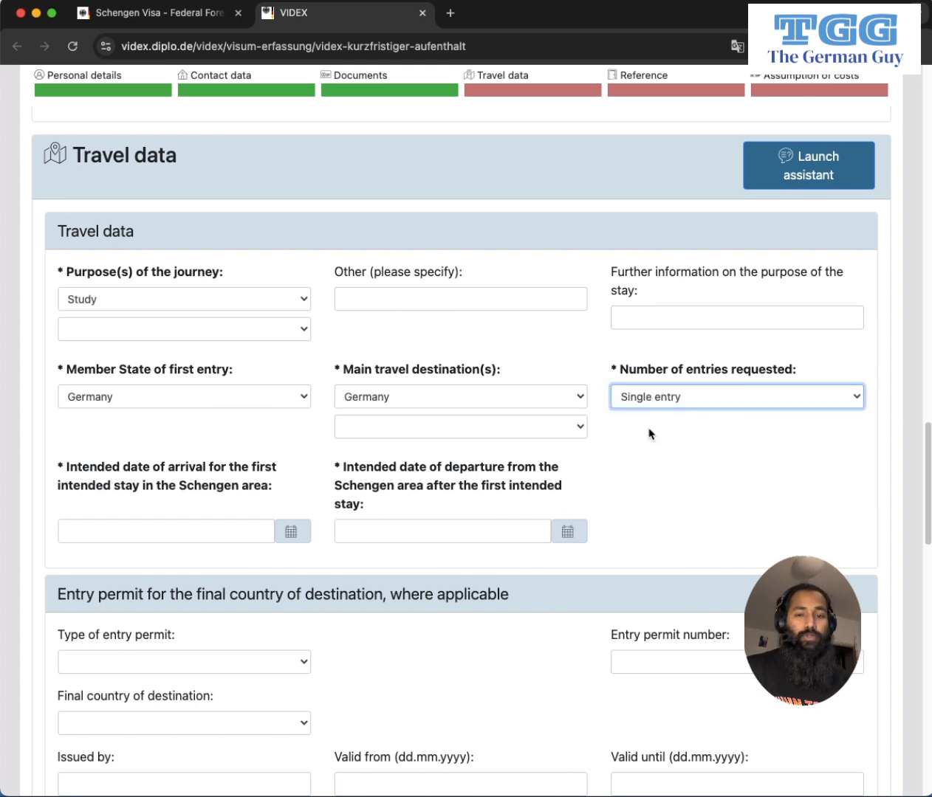
pyautogui.scroll(-3, 295, 465)
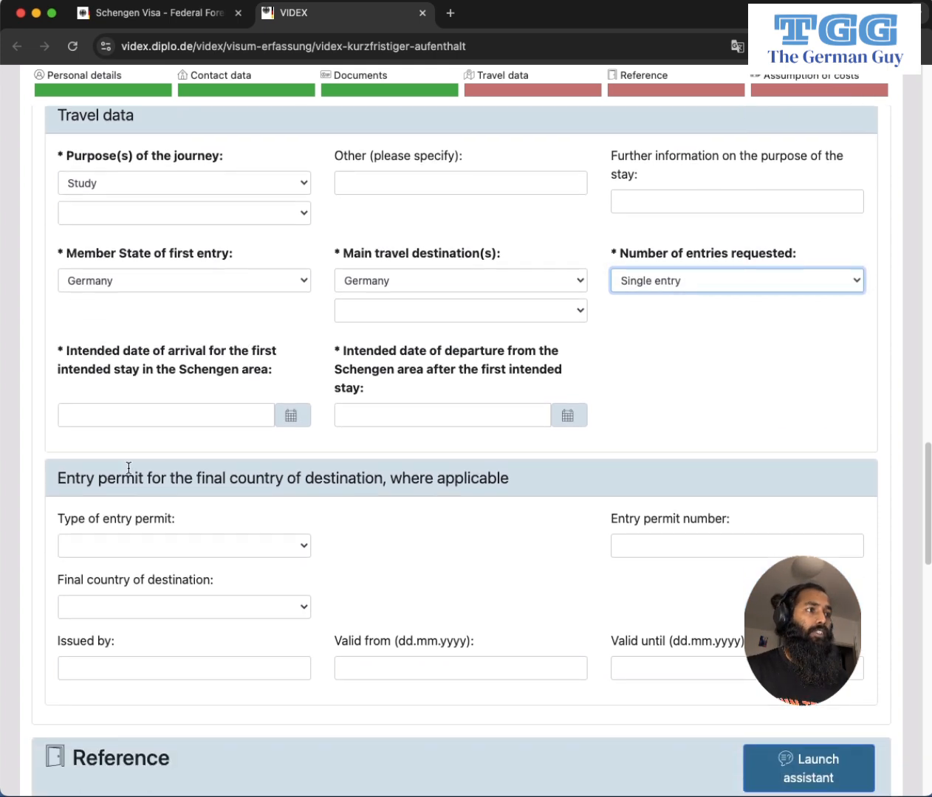
# Set the intended arrival date to 03.01.2025 using the calendar.
pyautogui.click(222, 415)
pyautogui.click(290, 415)
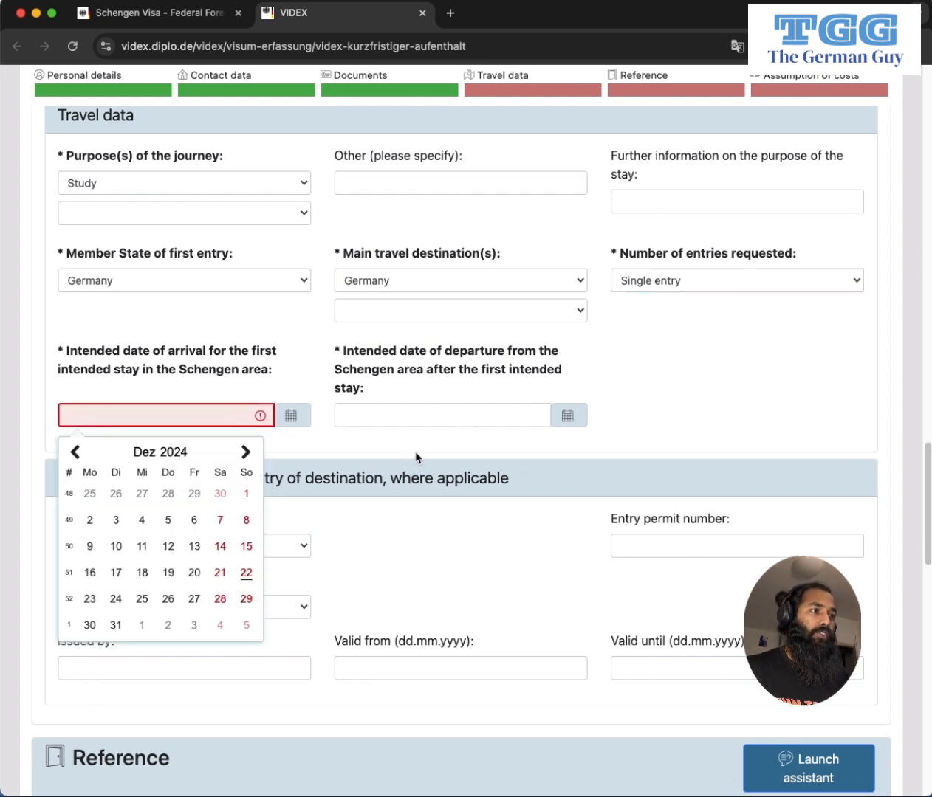
pyautogui.click(246, 453)
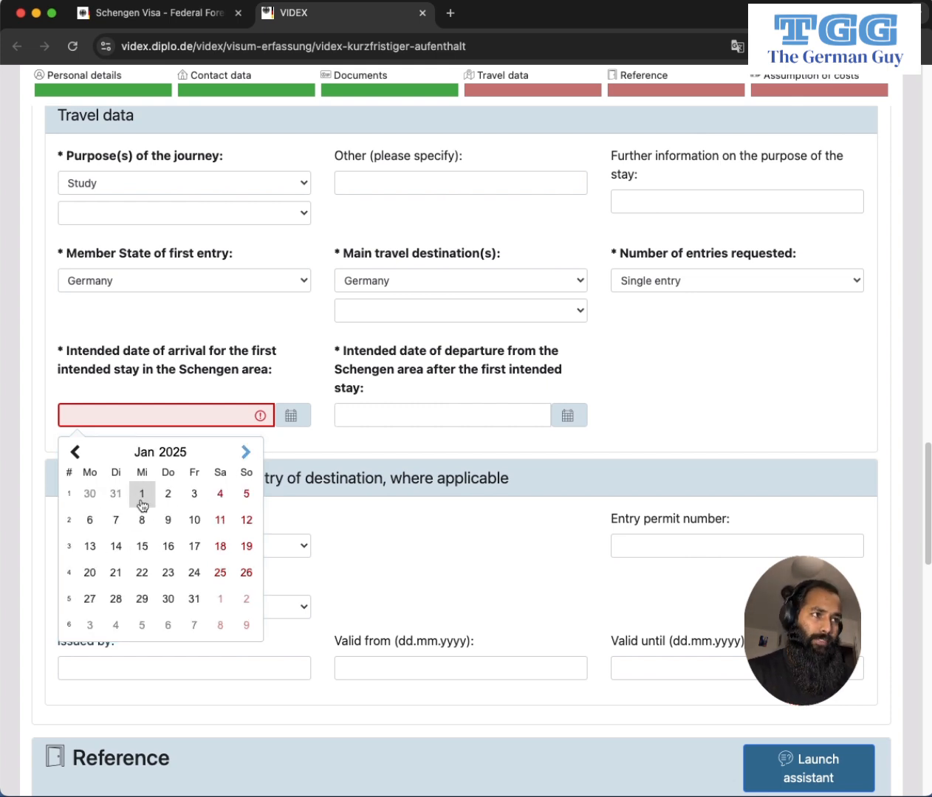
pyautogui.click(192, 497)
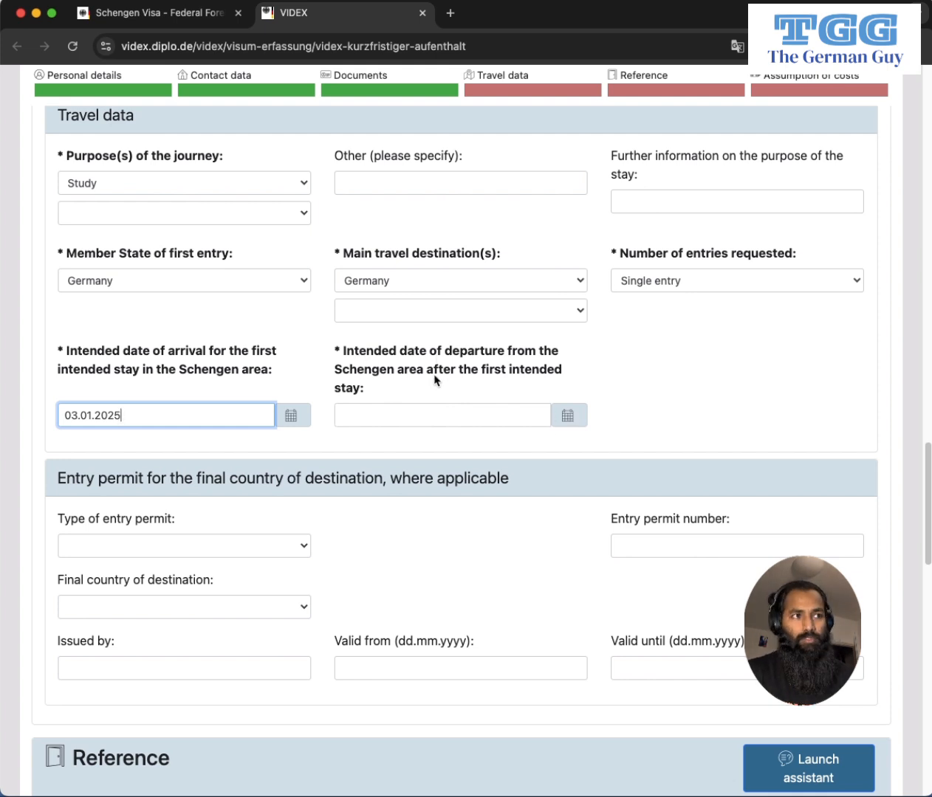
# Set the intended departure date to 03.01.2025 using the calendar.
pyautogui.click(567, 415)
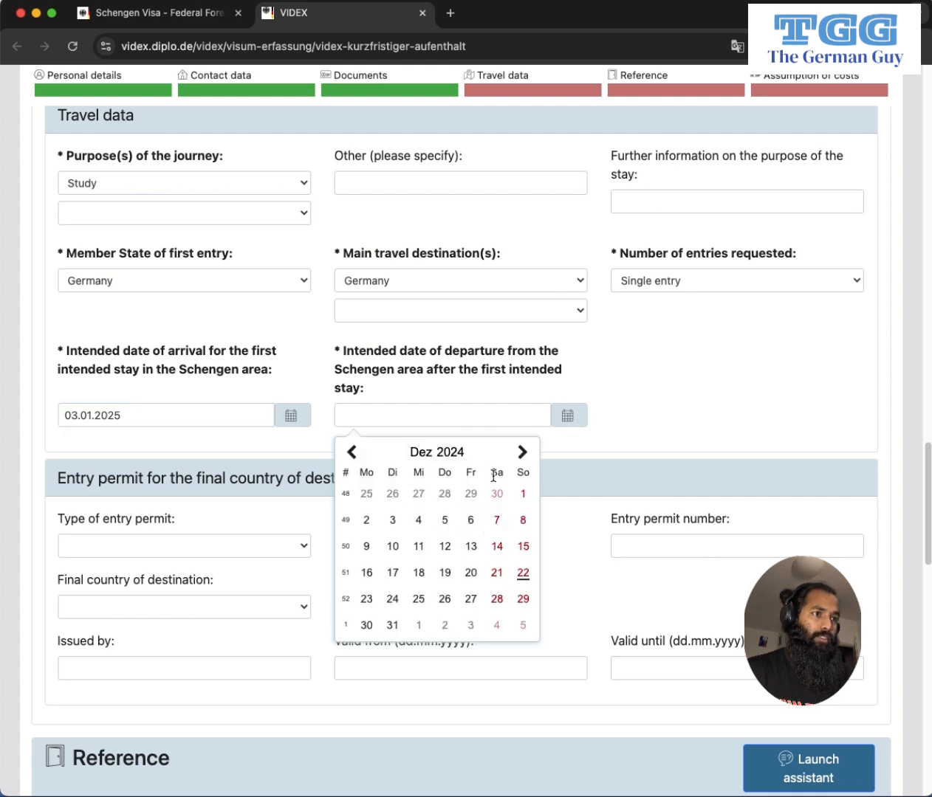
pyautogui.click(526, 452)
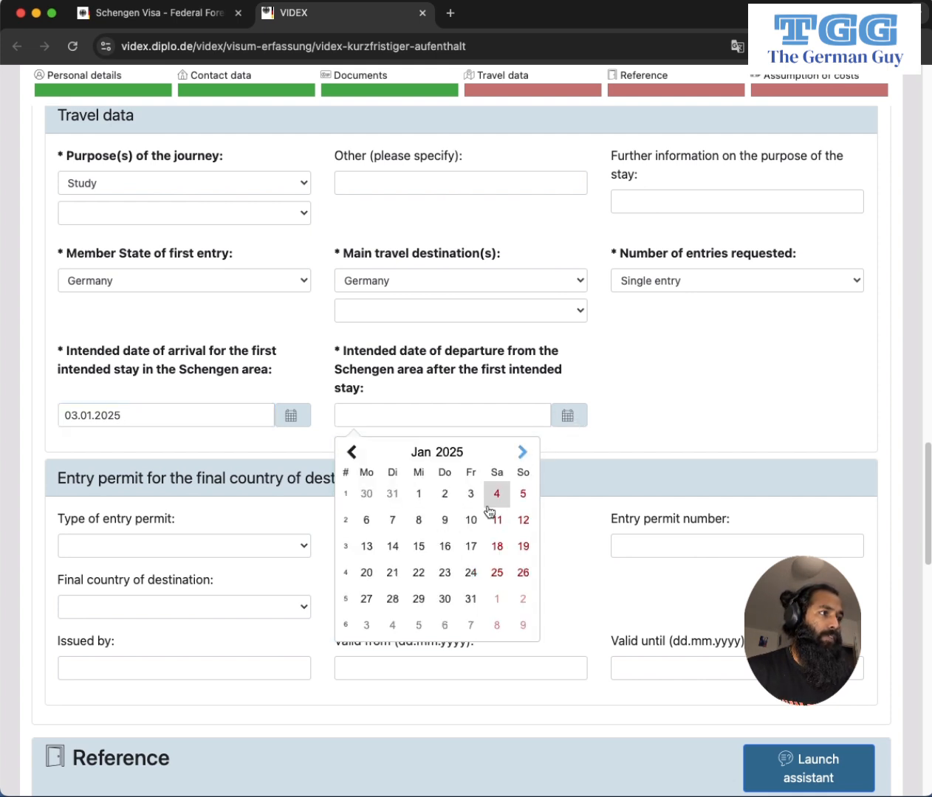
pyautogui.click(471, 494)
pyautogui.scroll(-5, 273, 520)
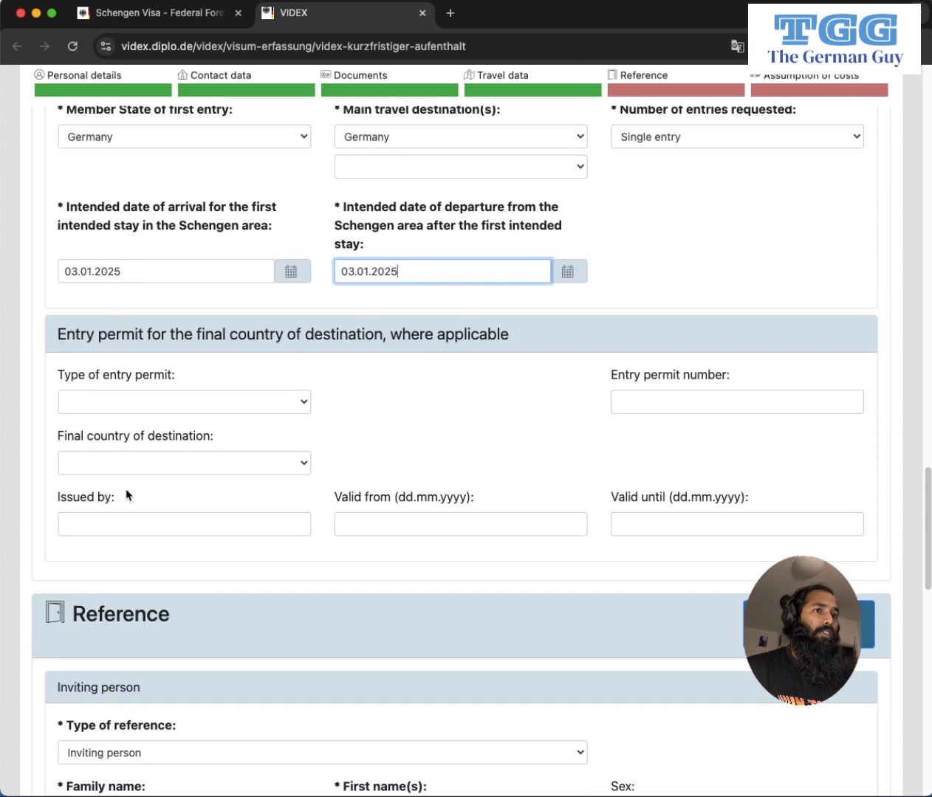
pyautogui.scroll(-1, 270, 373)
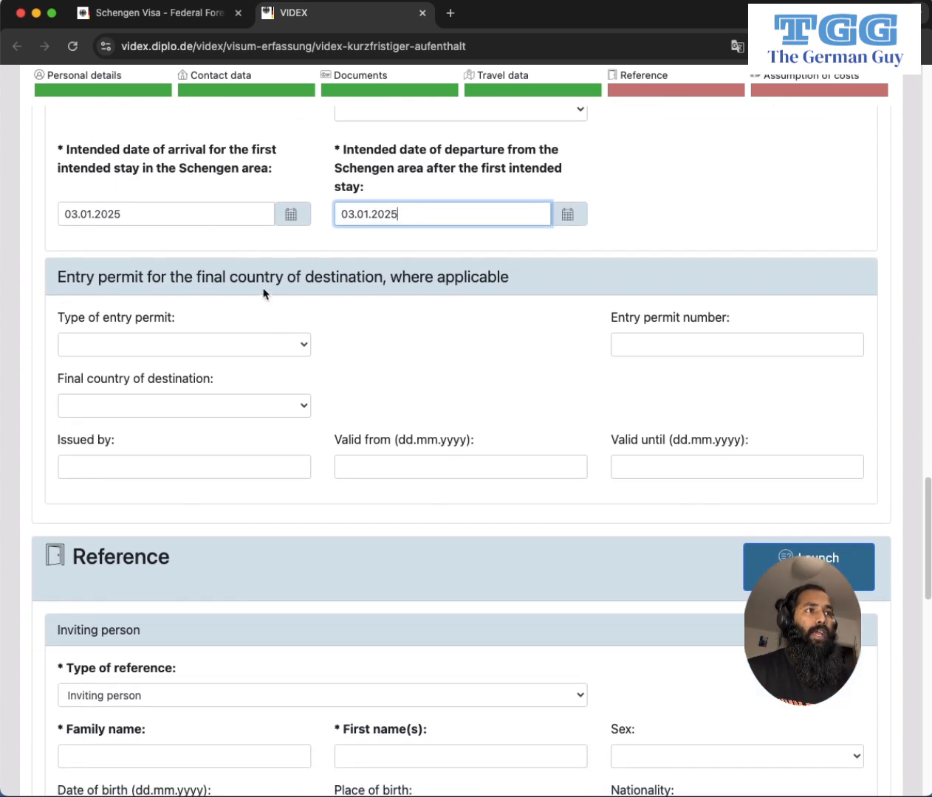
pyautogui.scroll(-1, 489, 293)
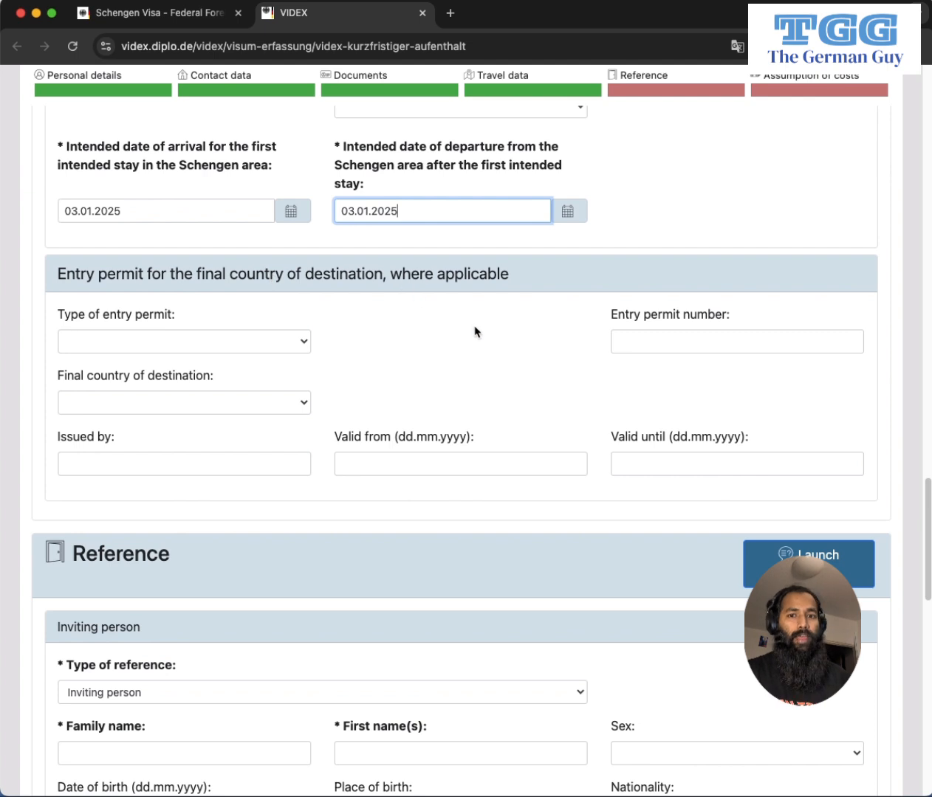
pyautogui.scroll(3, 476, 332)
pyautogui.scroll(1, 484, 355)
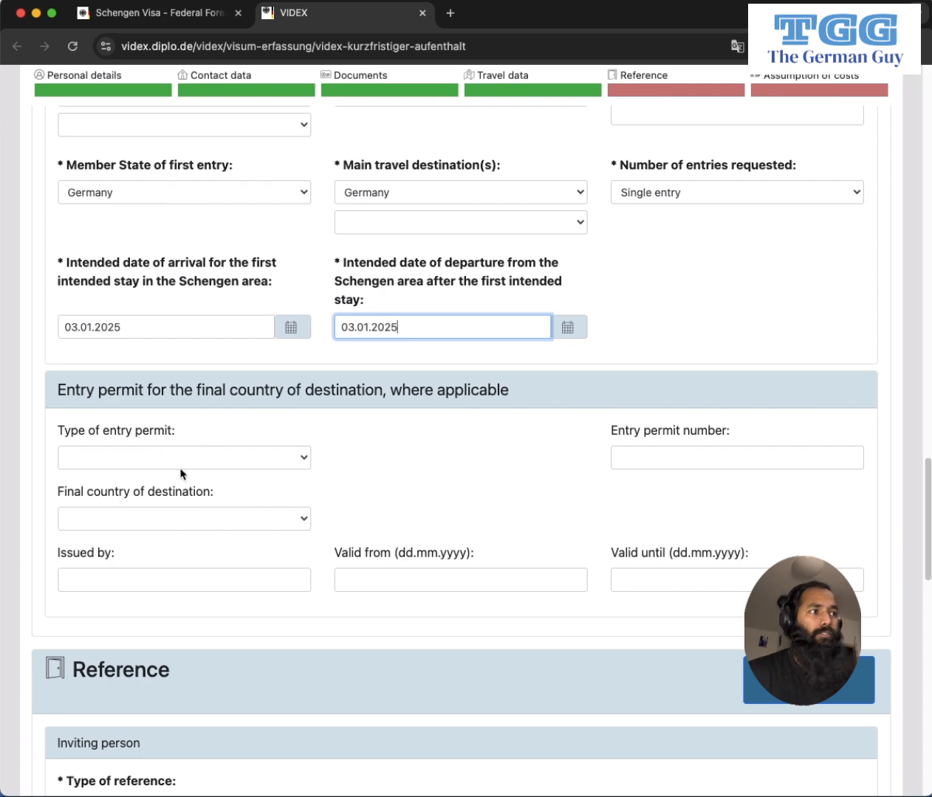
pyautogui.scroll(-5, 552, 492)
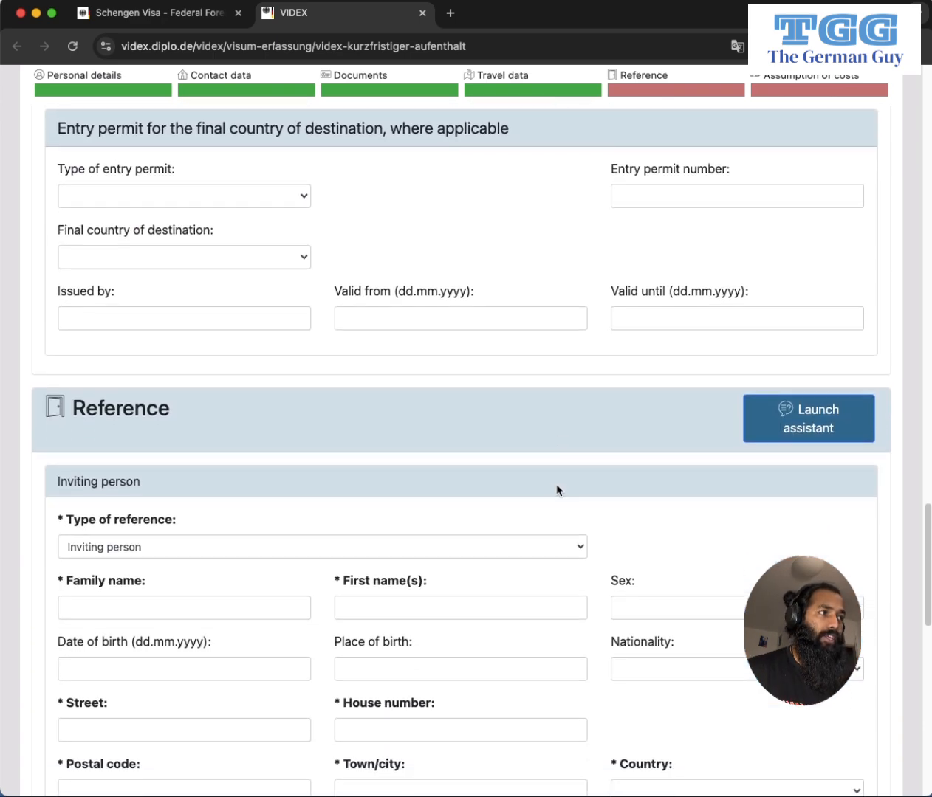
pyautogui.scroll(-3, 152, 453)
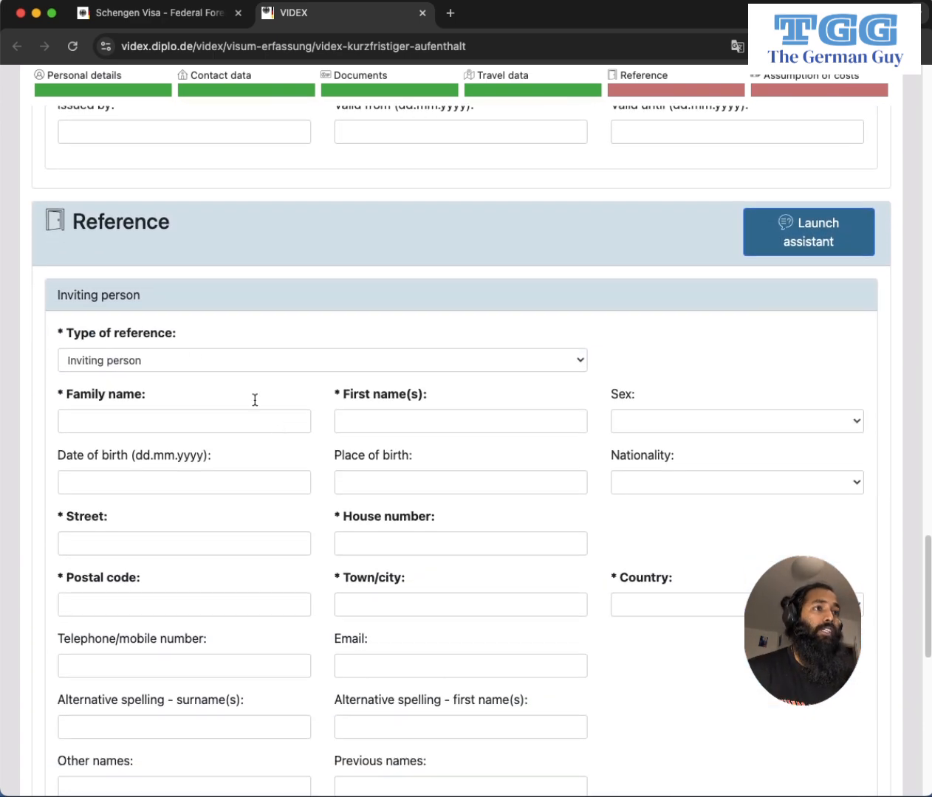
pyautogui.scroll(-2, 347, 304)
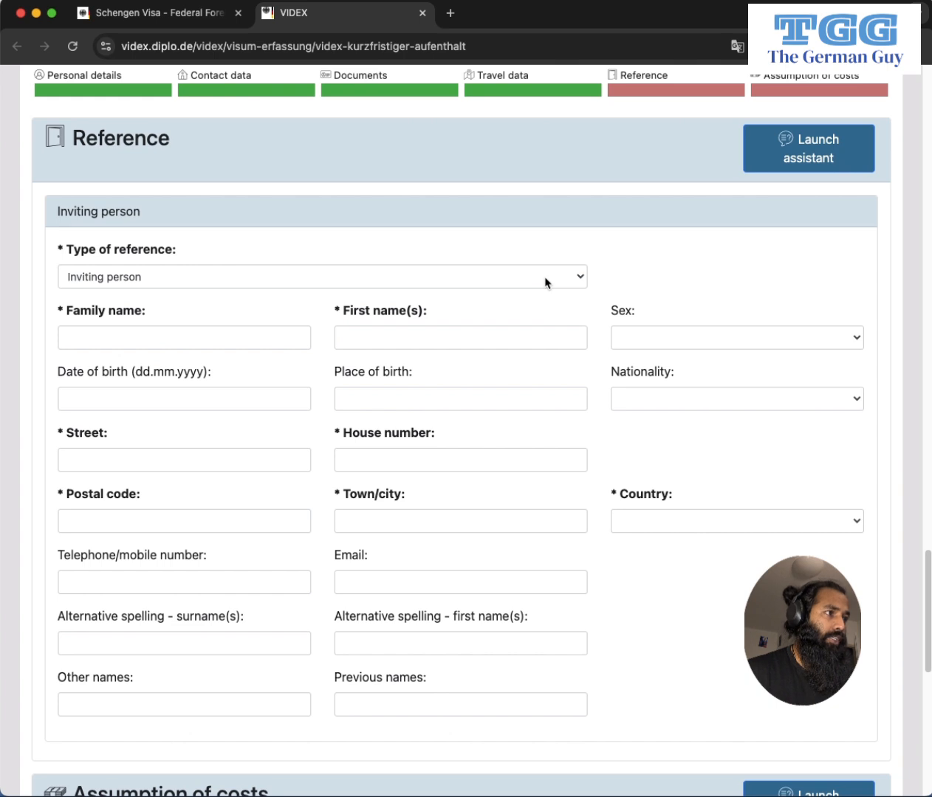
# Set the Type of reference to Inviting organisation/company.
pyautogui.click(547, 283)
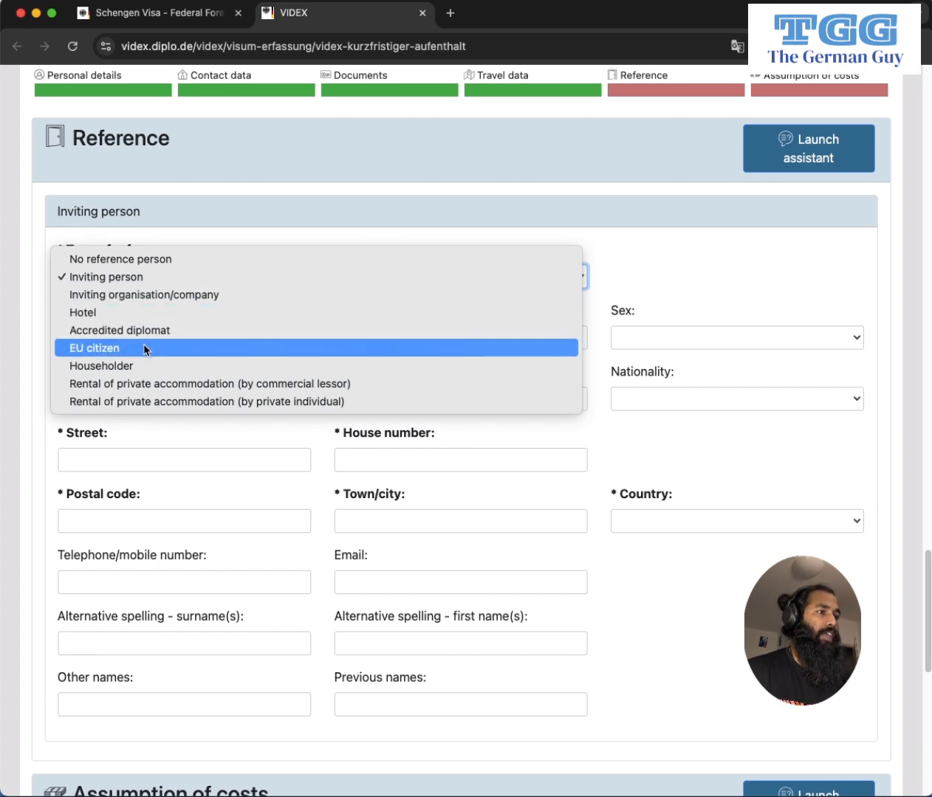
pyautogui.click(204, 295)
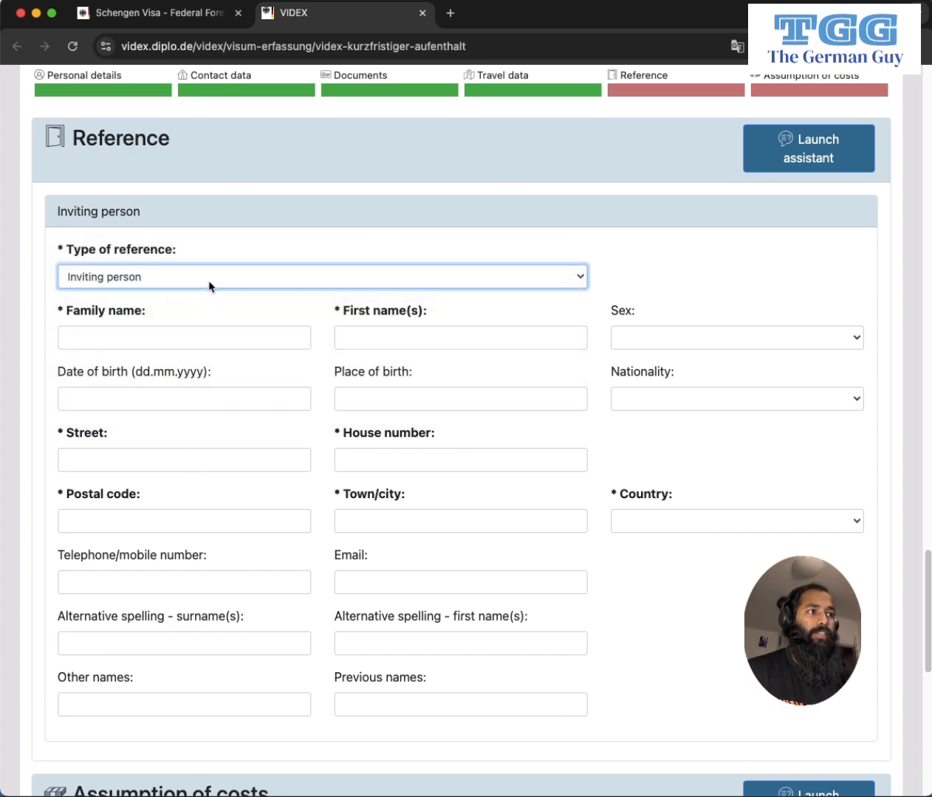
pyautogui.click(116, 341)
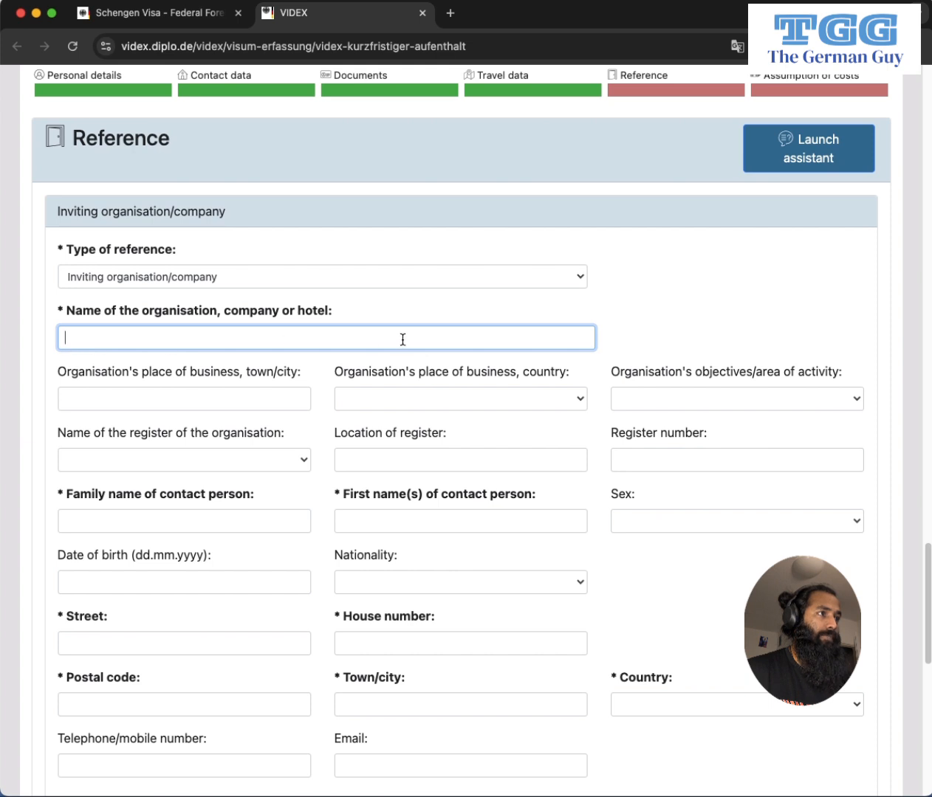
pyautogui.scroll(-1, 211, 361)
pyautogui.scroll(-2, 211, 361)
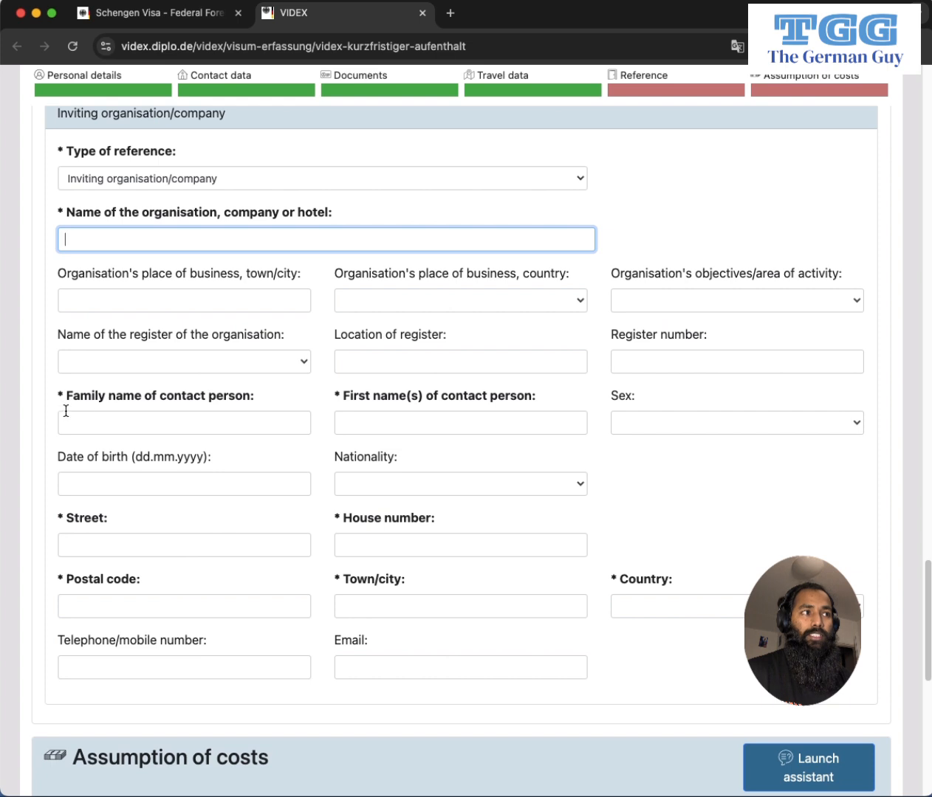
# Enter XFAHF as the inviting organisation's name.
pyautogui.moveTo(74, 394); pyautogui.dragTo(243, 401)
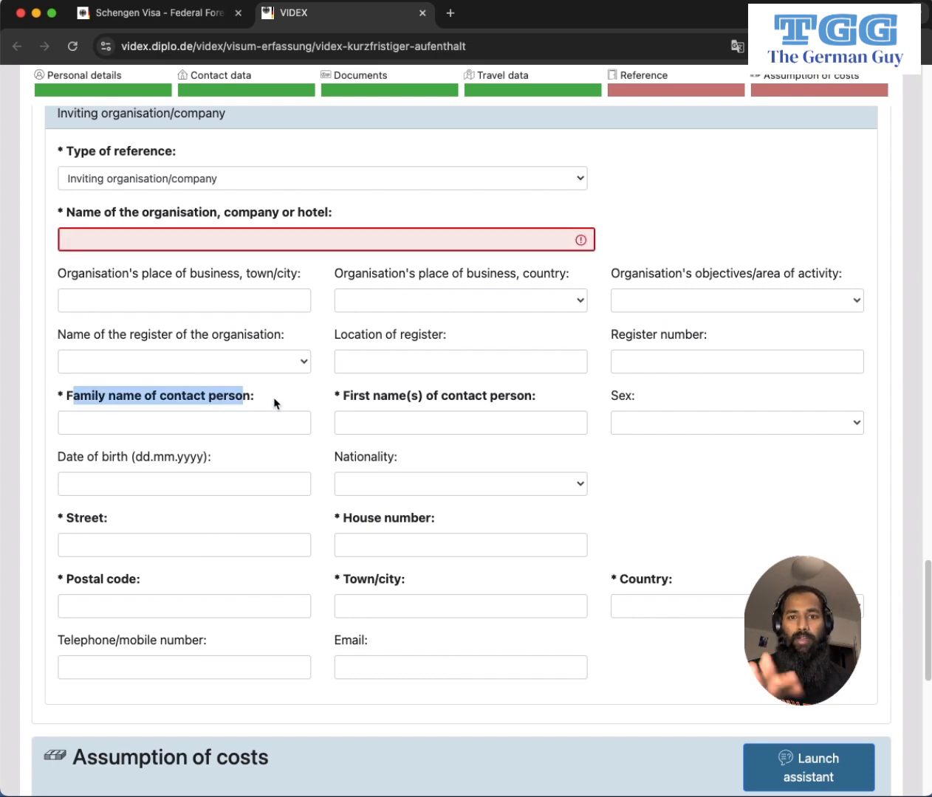
pyautogui.click(277, 403)
pyautogui.moveTo(343, 402); pyautogui.dragTo(528, 401)
pyautogui.click(530, 402)
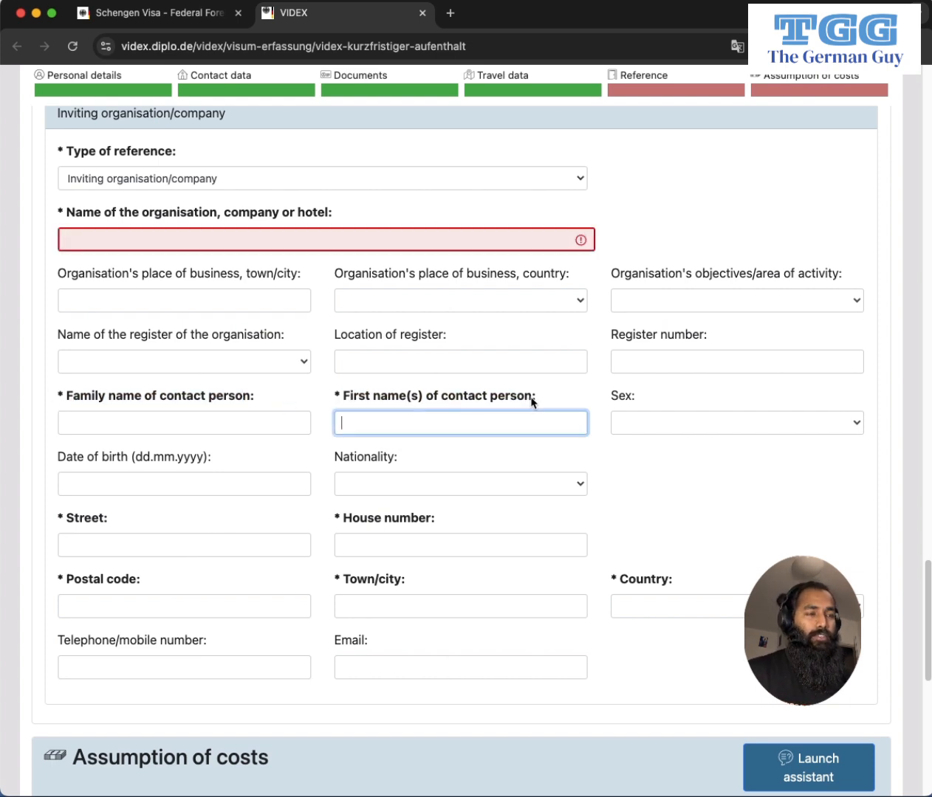
pyautogui.click(88, 424)
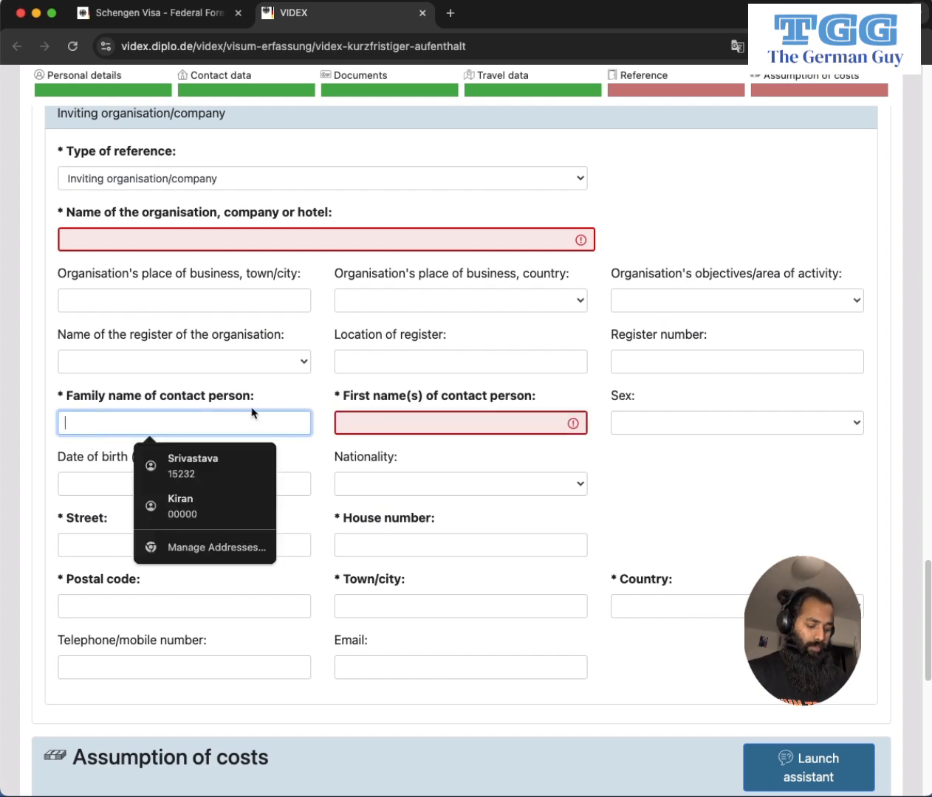
pyautogui.click(76, 240)
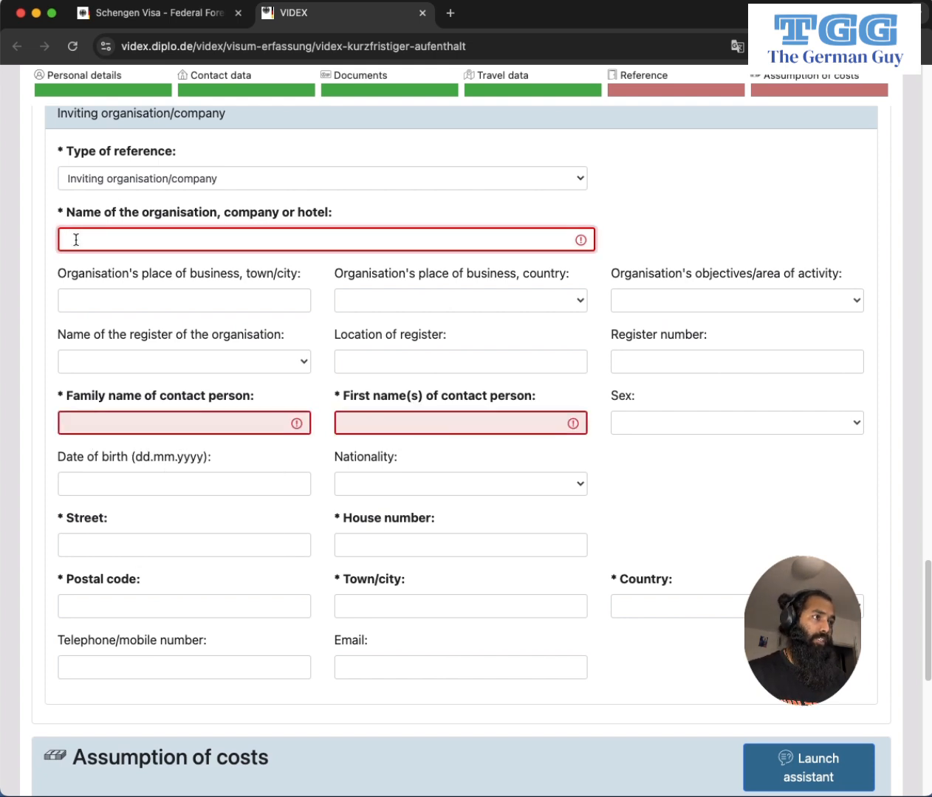
pyautogui.write('XFAHF')
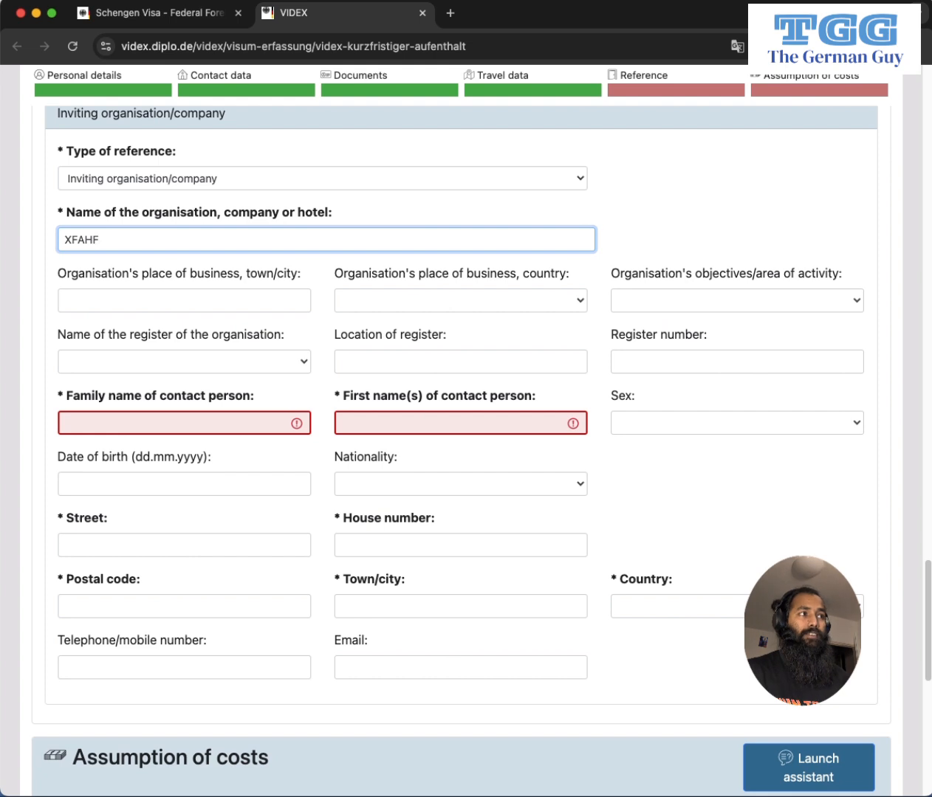
pyautogui.press('Tab')
pyautogui.press('Tab')
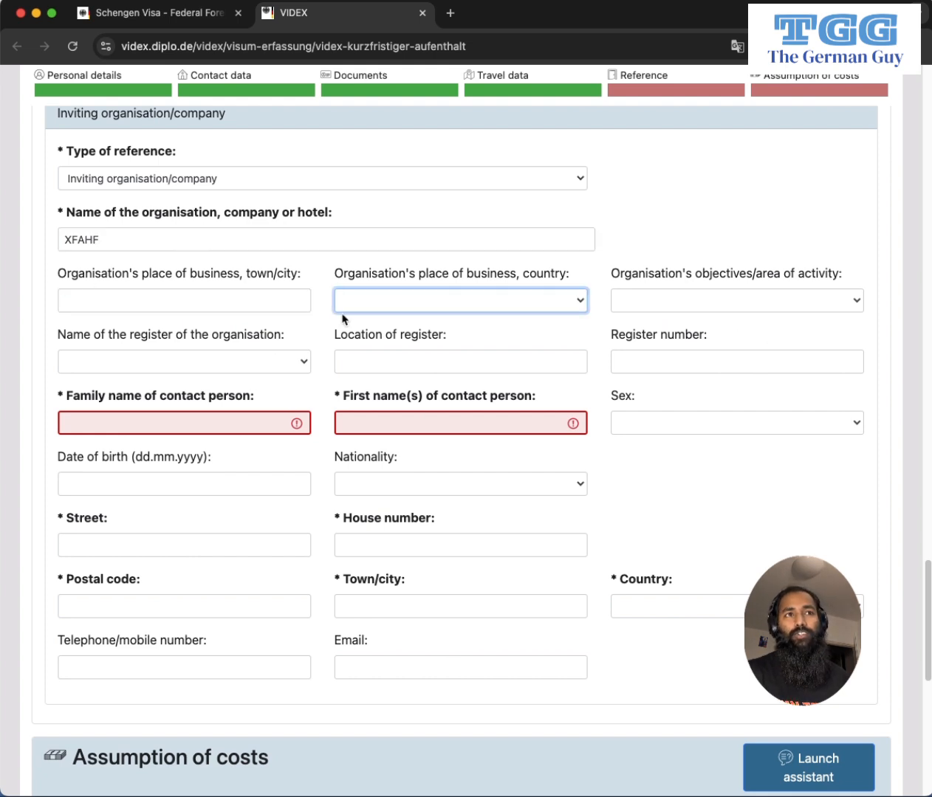
pyautogui.moveTo(58, 270); pyautogui.dragTo(876, 338)
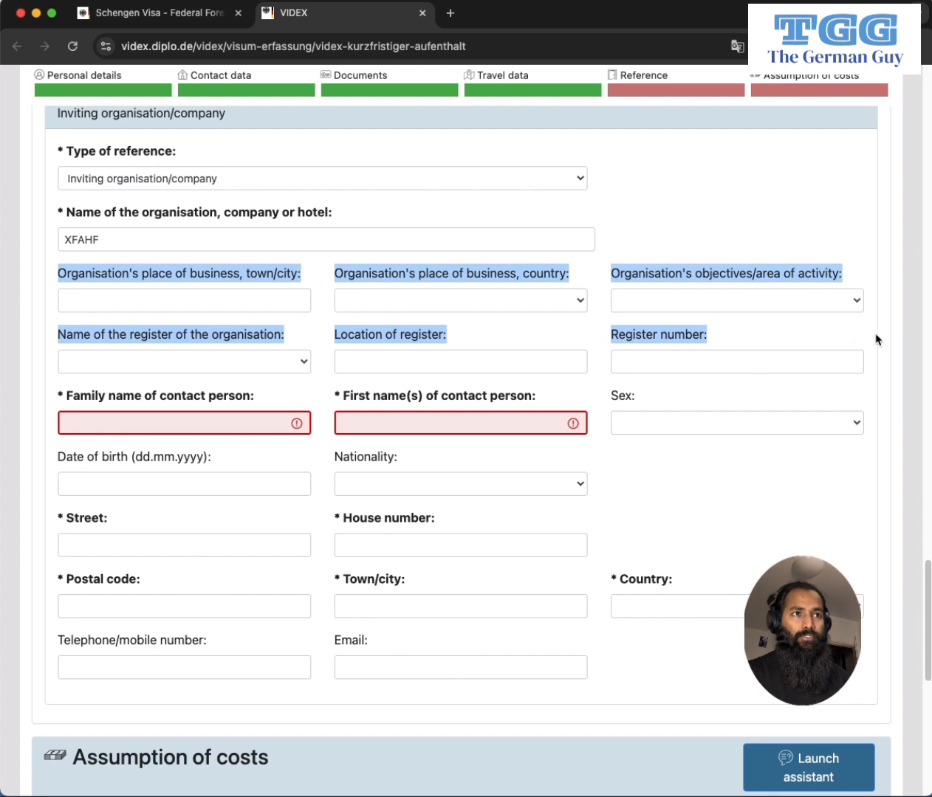
pyautogui.click(876, 339)
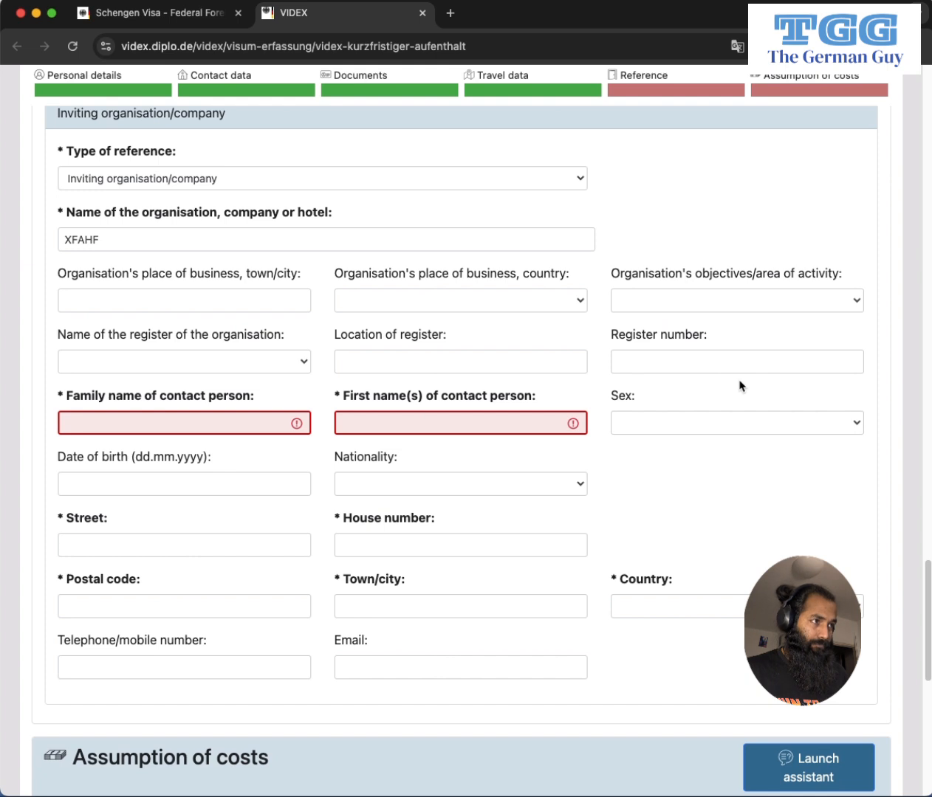
# Fill in the contact person's family and first names, leaving sex unspecified.
pyautogui.click(85, 423)
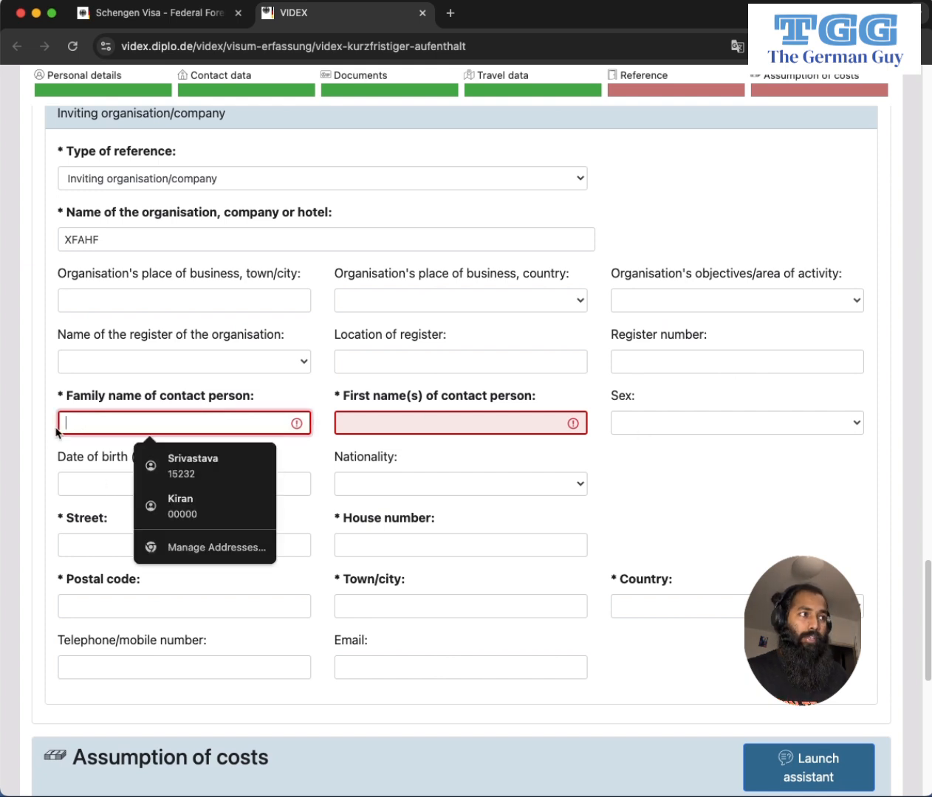
pyautogui.write('DGH')
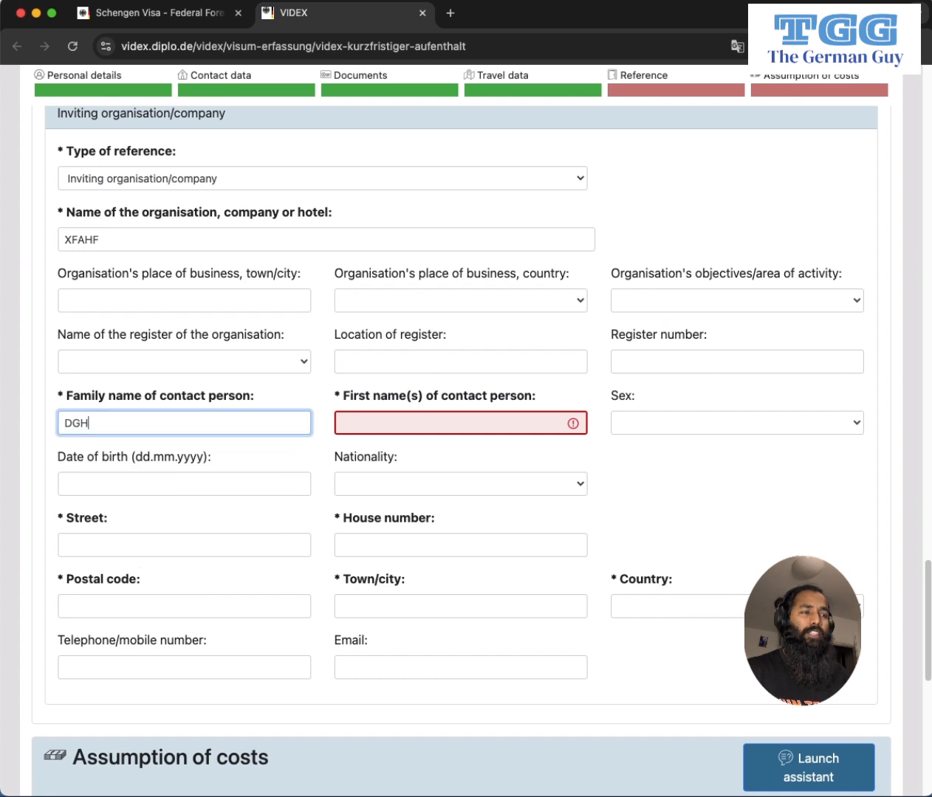
pyautogui.write('S')
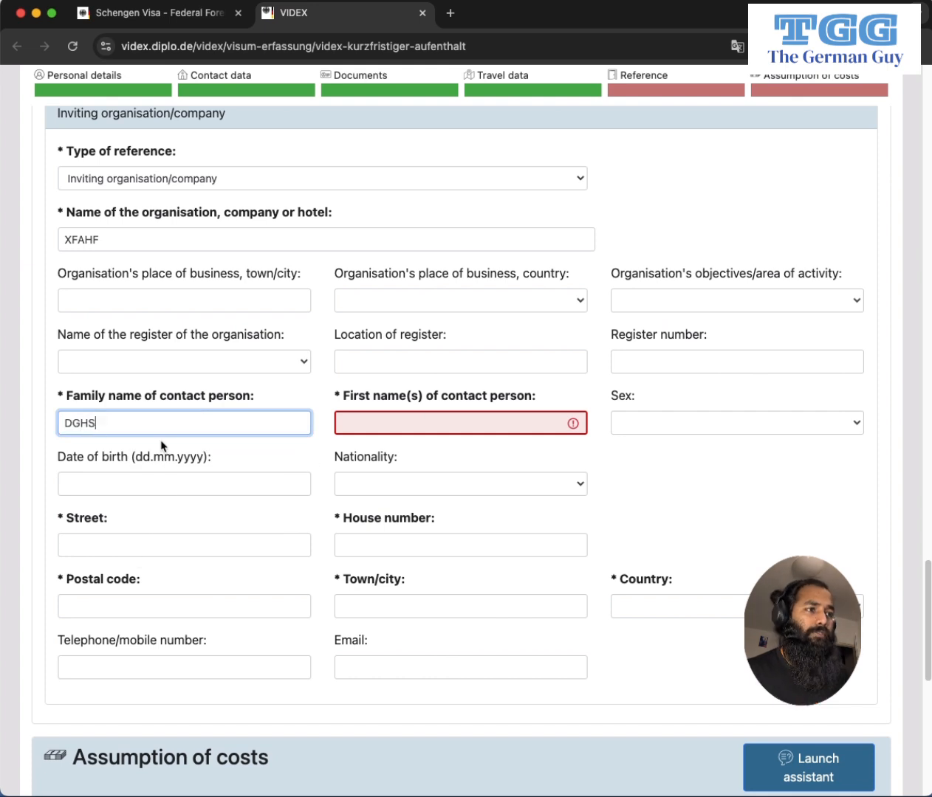
pyautogui.click(358, 426)
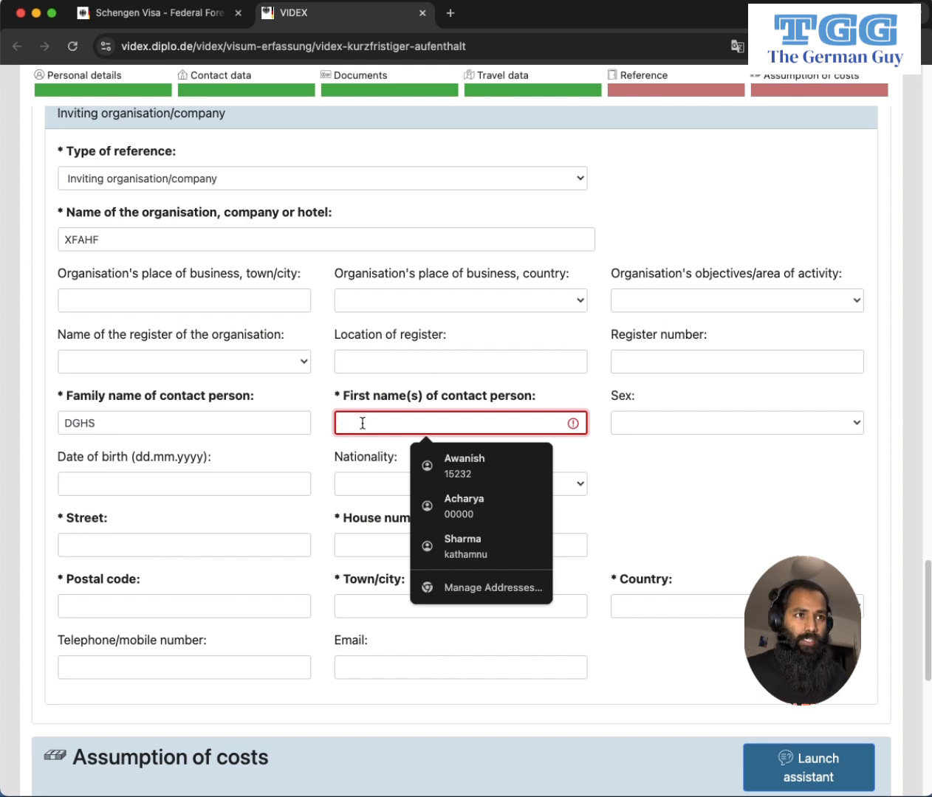
pyautogui.write('GDGHH')
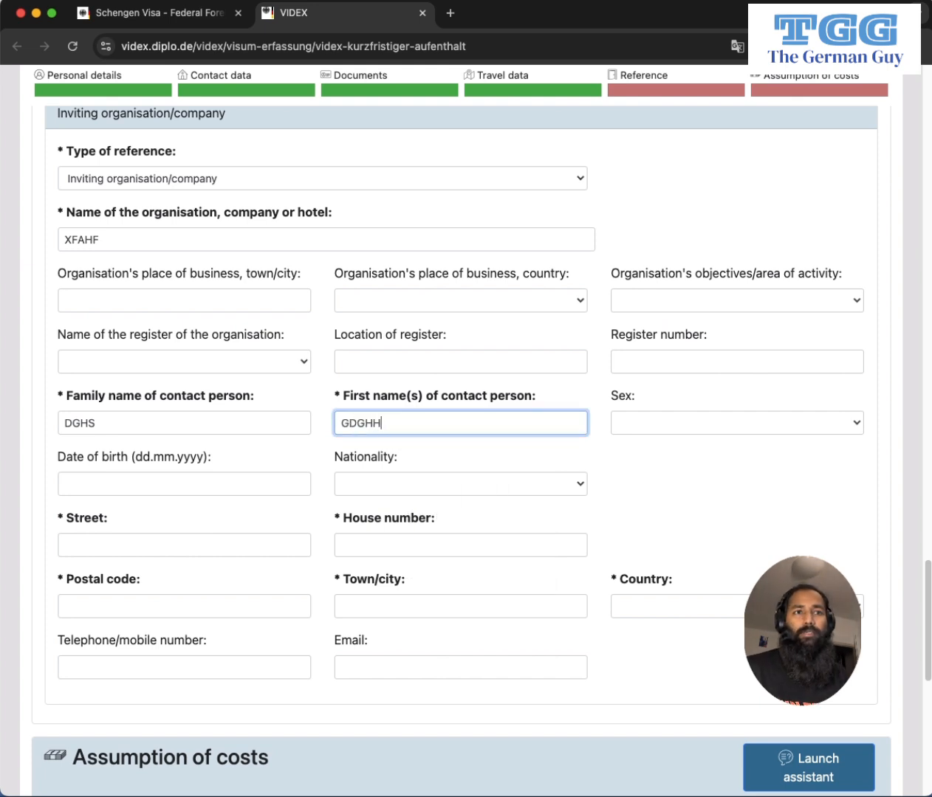
pyautogui.click(768, 428)
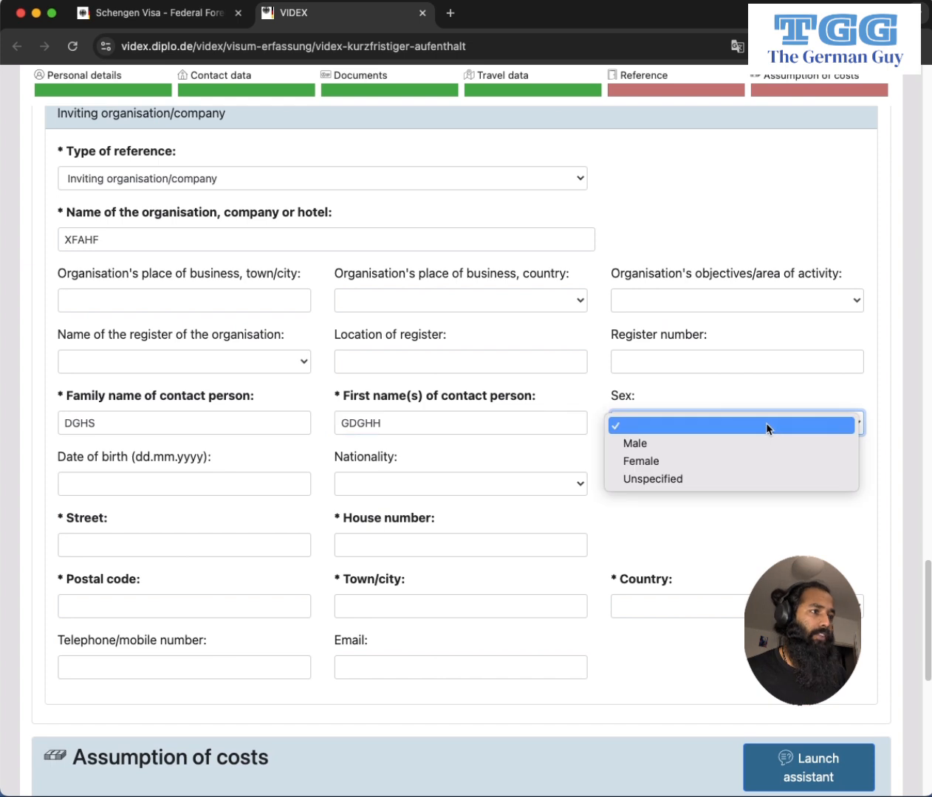
pyautogui.click(766, 426)
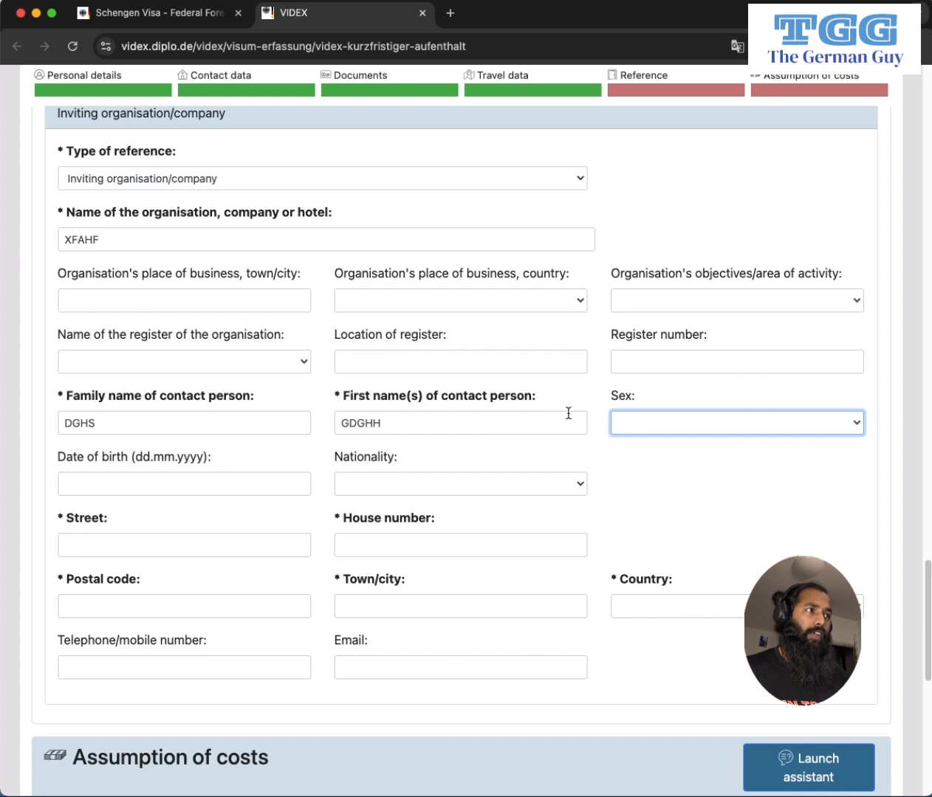
# Enter the organisation's street, house number and postal code.
pyautogui.scroll(-3, 665, 480)
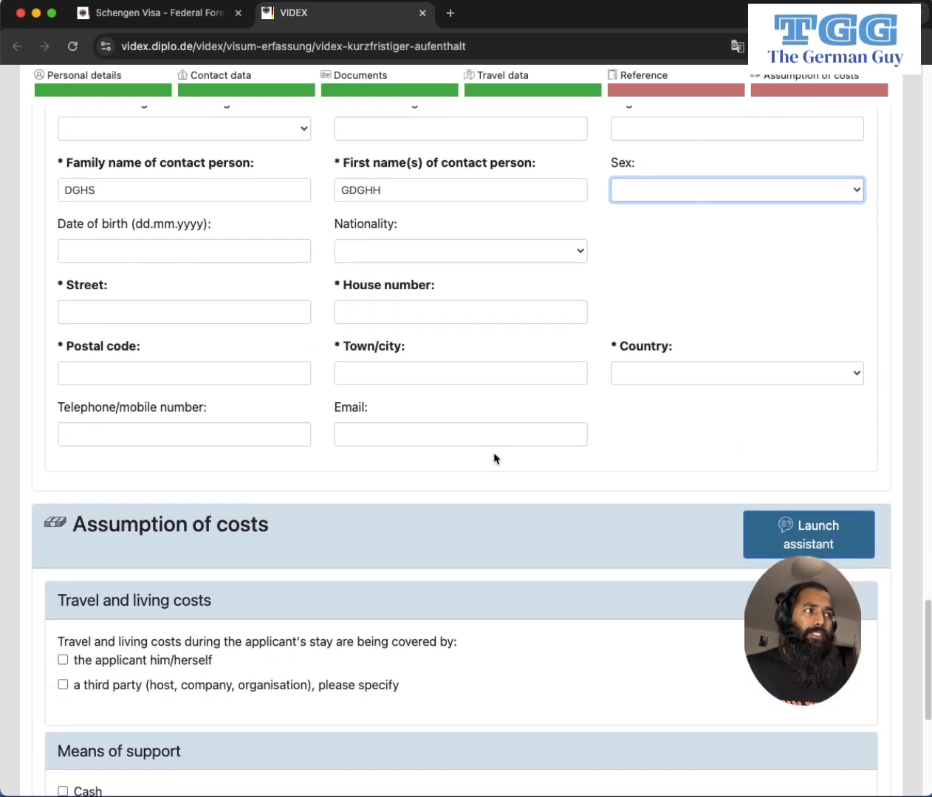
pyautogui.click(80, 307)
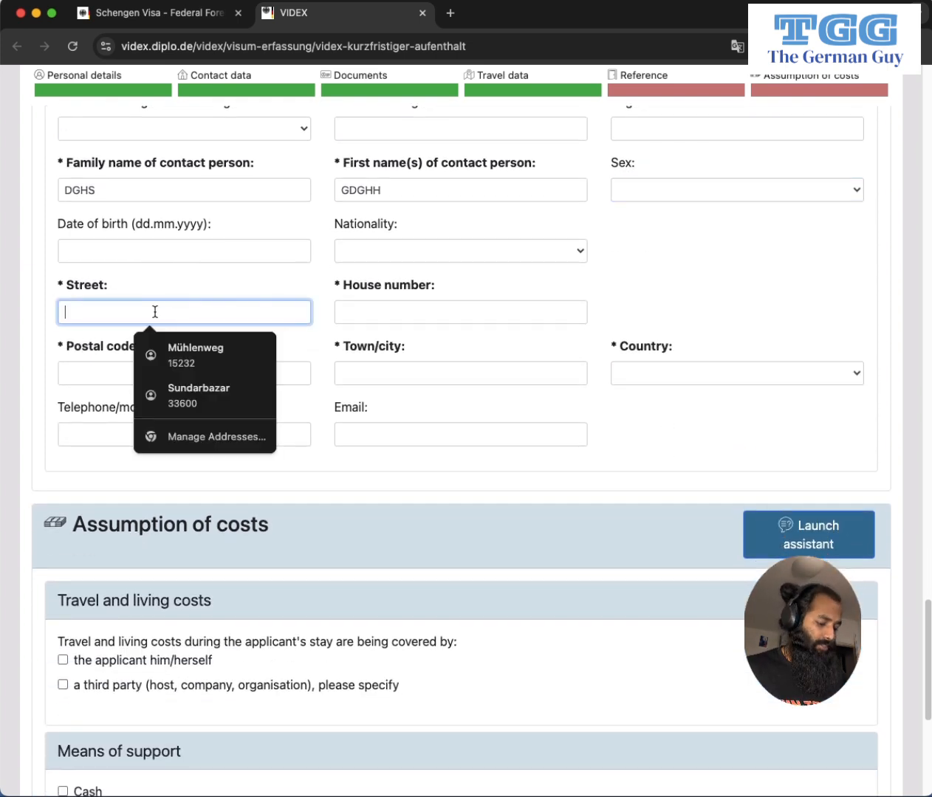
pyautogui.click(49, 307)
pyautogui.click(78, 319)
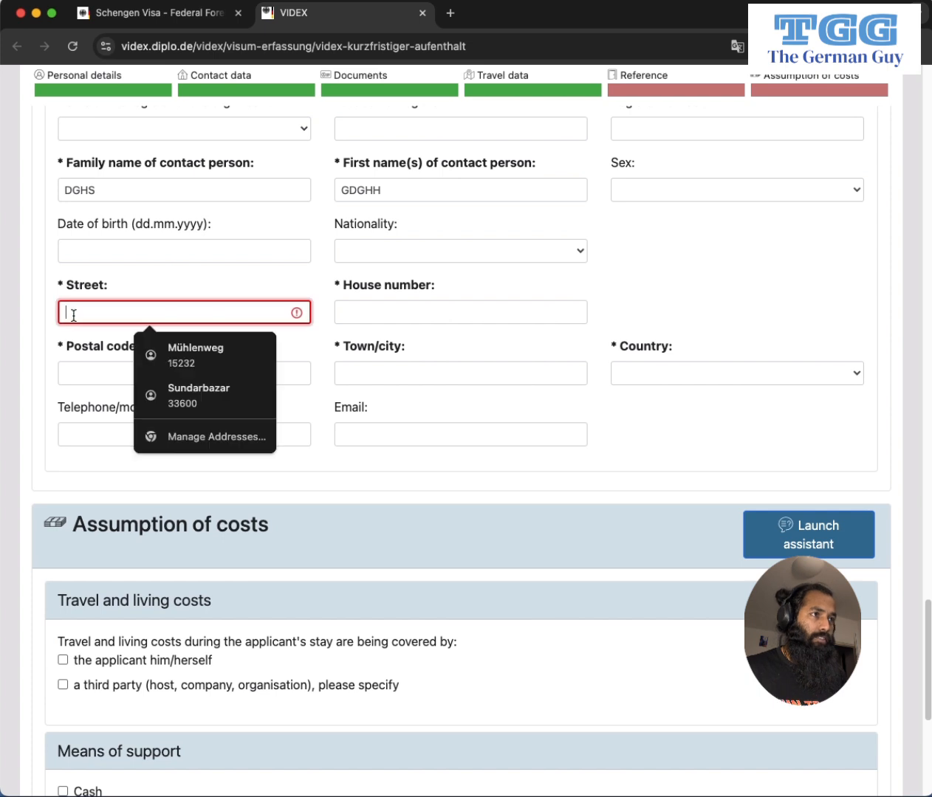
pyautogui.write('FGHJKL')
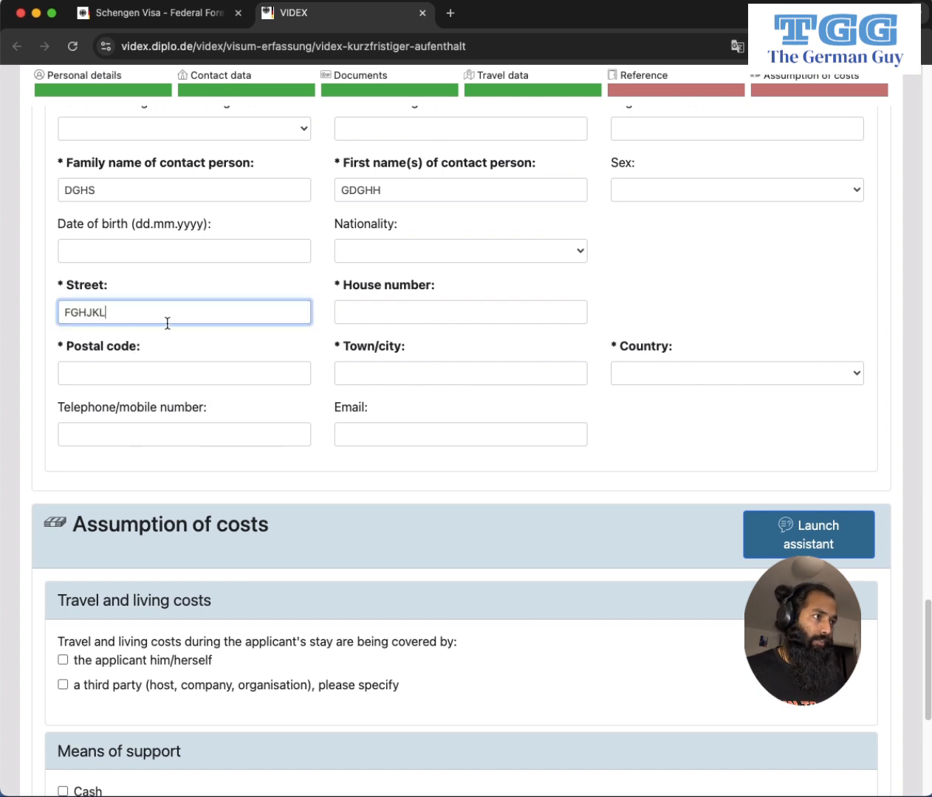
pyautogui.click(373, 311)
pyautogui.write('45')
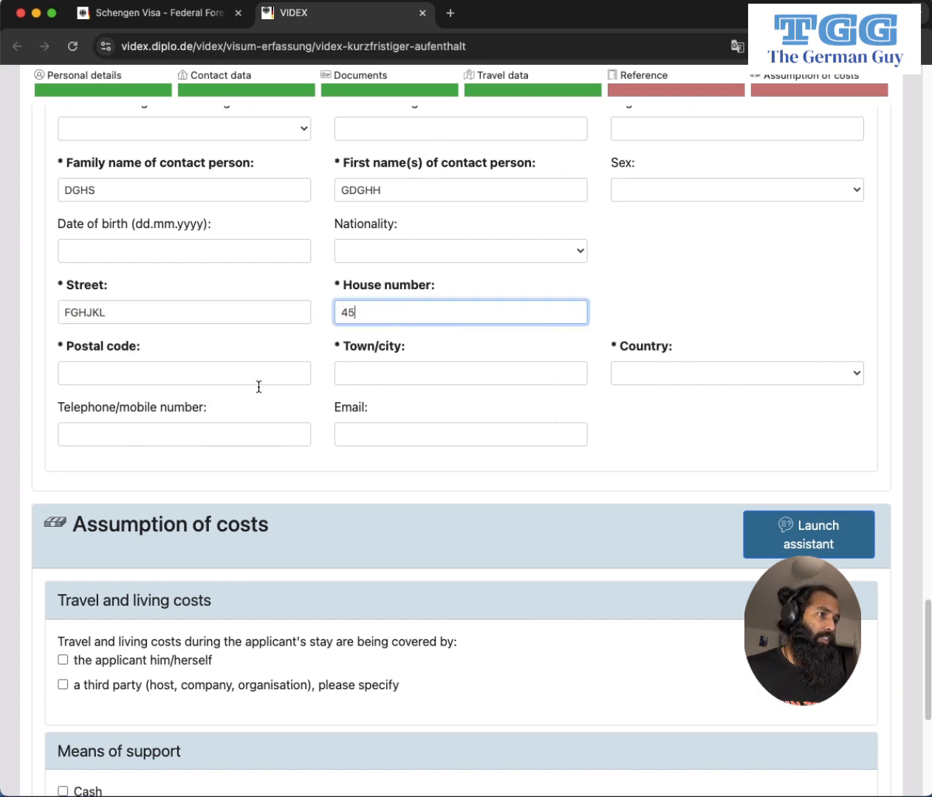
pyautogui.click(78, 373)
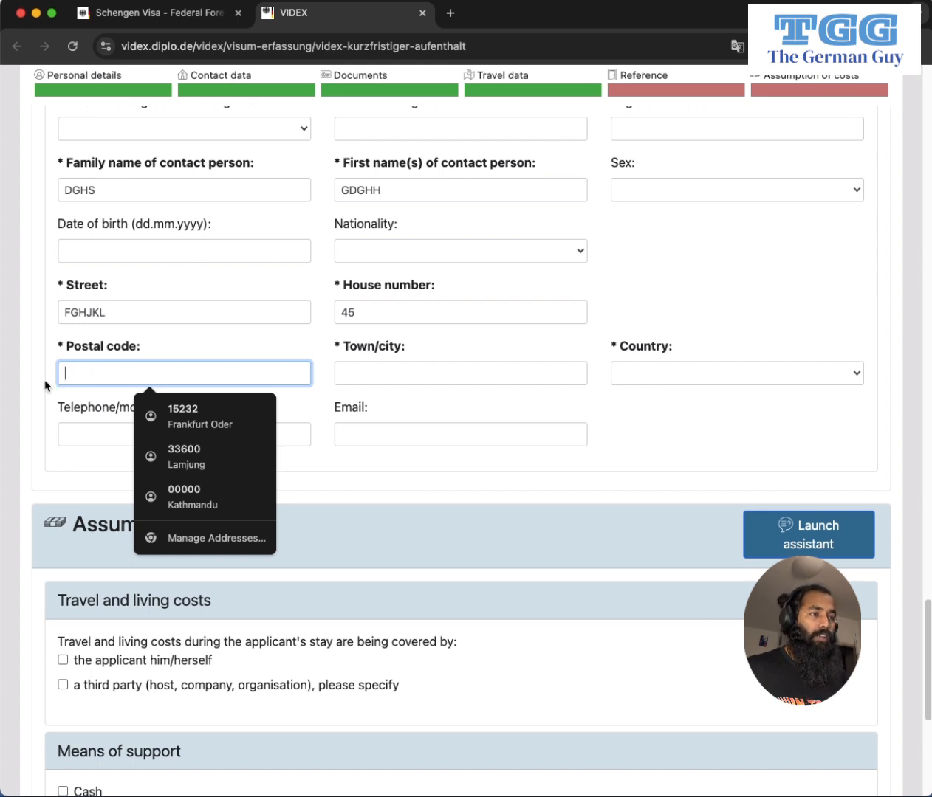
pyautogui.write('15685')
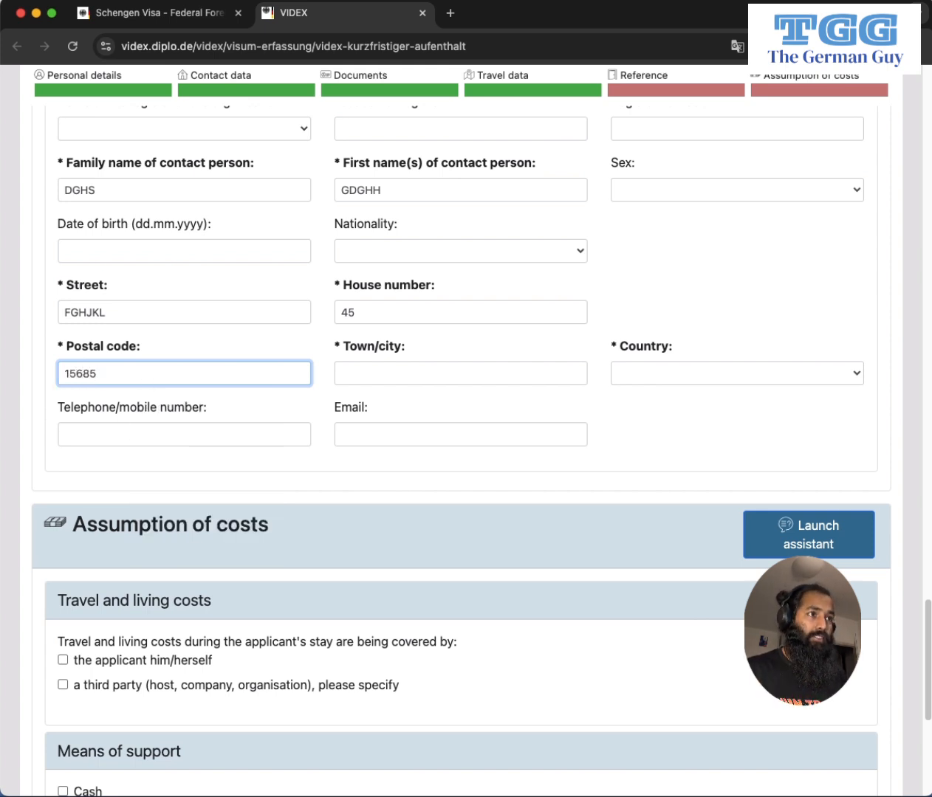
# Set the organisation's town to BERLIN and its country to Germany.
pyautogui.press('Tab')
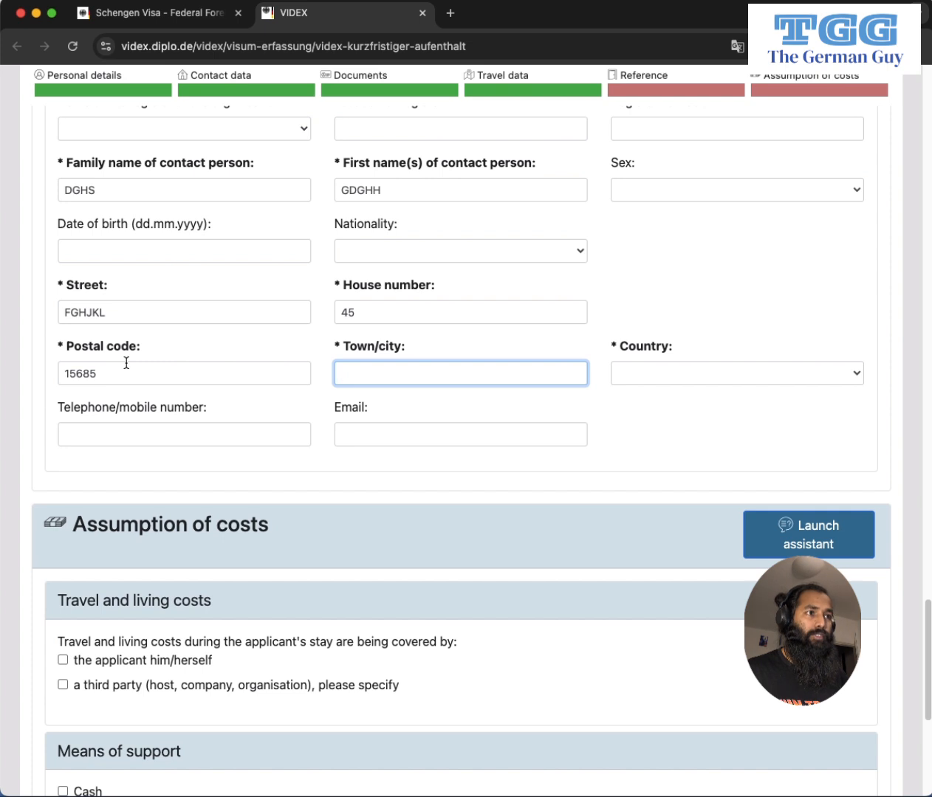
pyautogui.write('BERLIN')
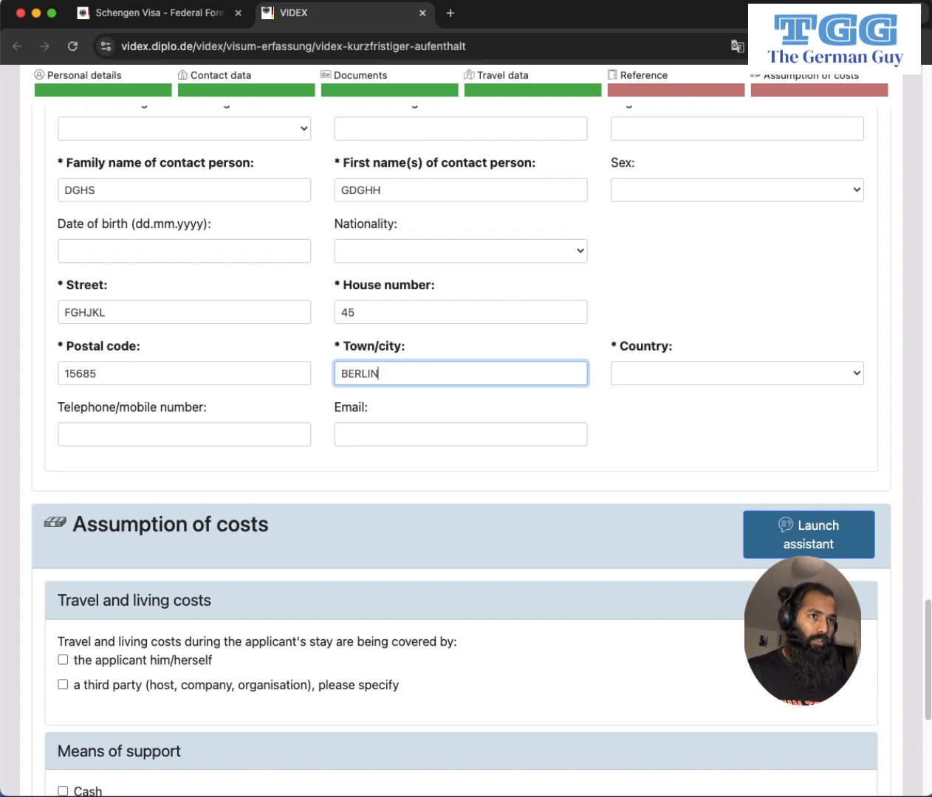
pyautogui.press('Tab')
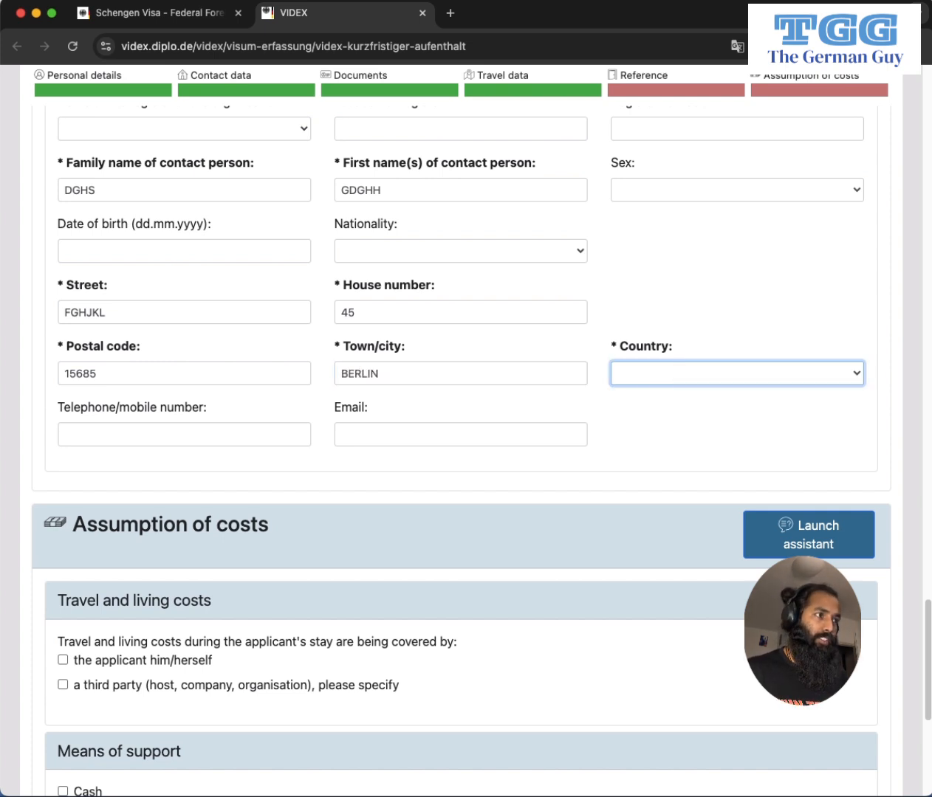
pyautogui.write('ger')
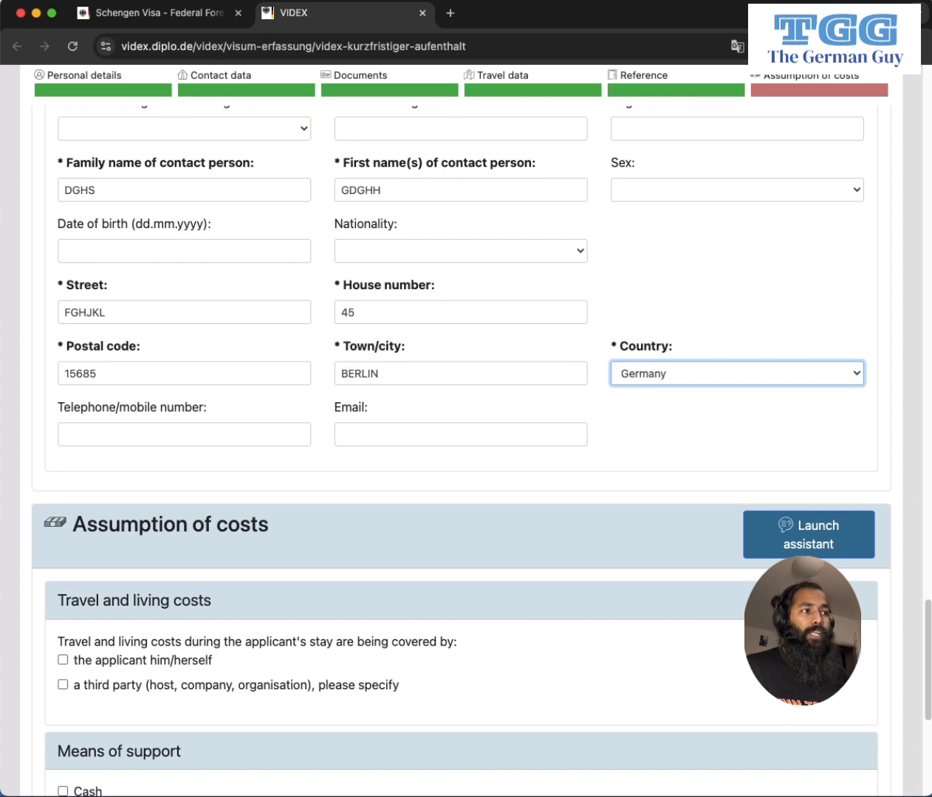
pyautogui.click(119, 435)
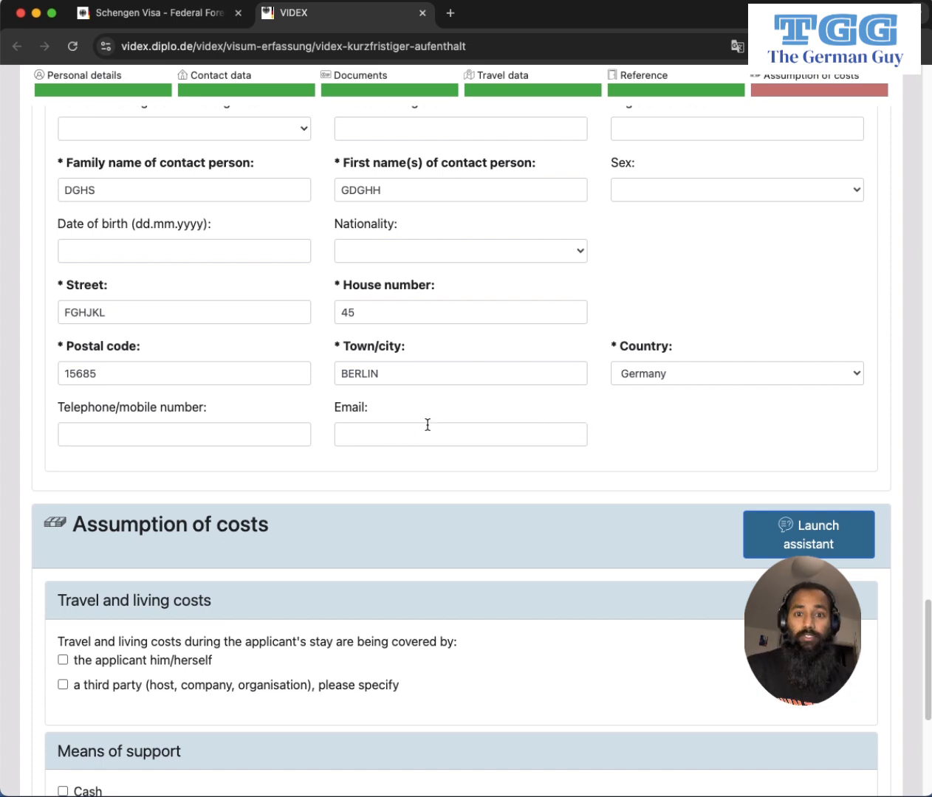
# Tick 'the applicant him/herself' as covering travel and living costs.
pyautogui.scroll(-3, 374, 441)
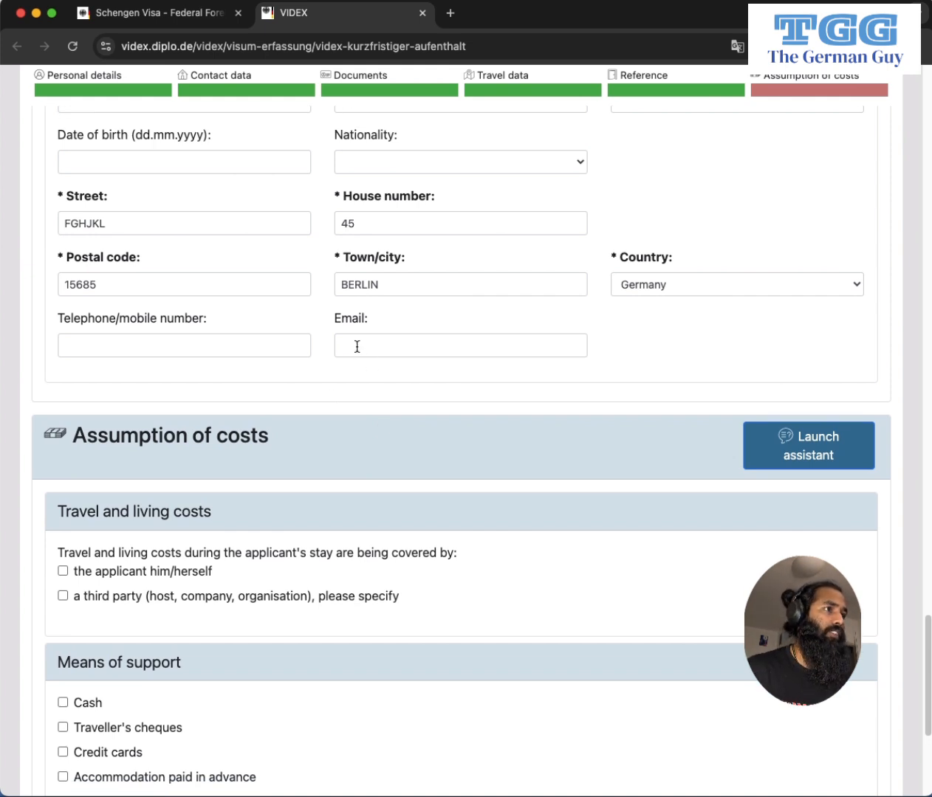
pyautogui.scroll(-6, 406, 432)
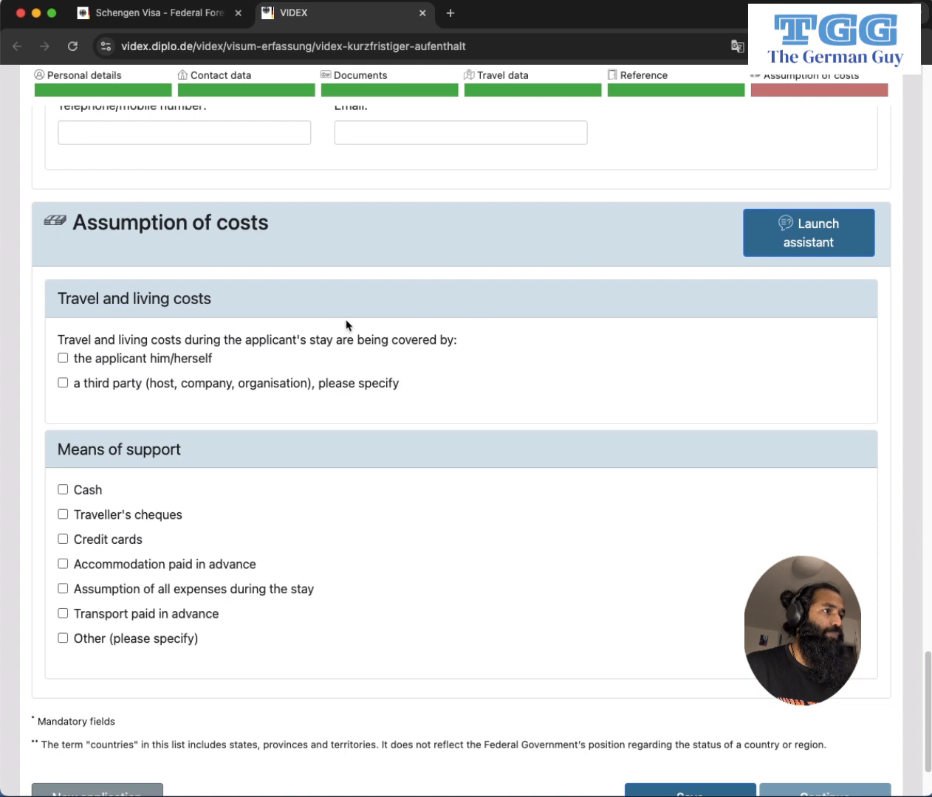
pyautogui.scroll(1, 303, 387)
pyautogui.scroll(-2, 72, 408)
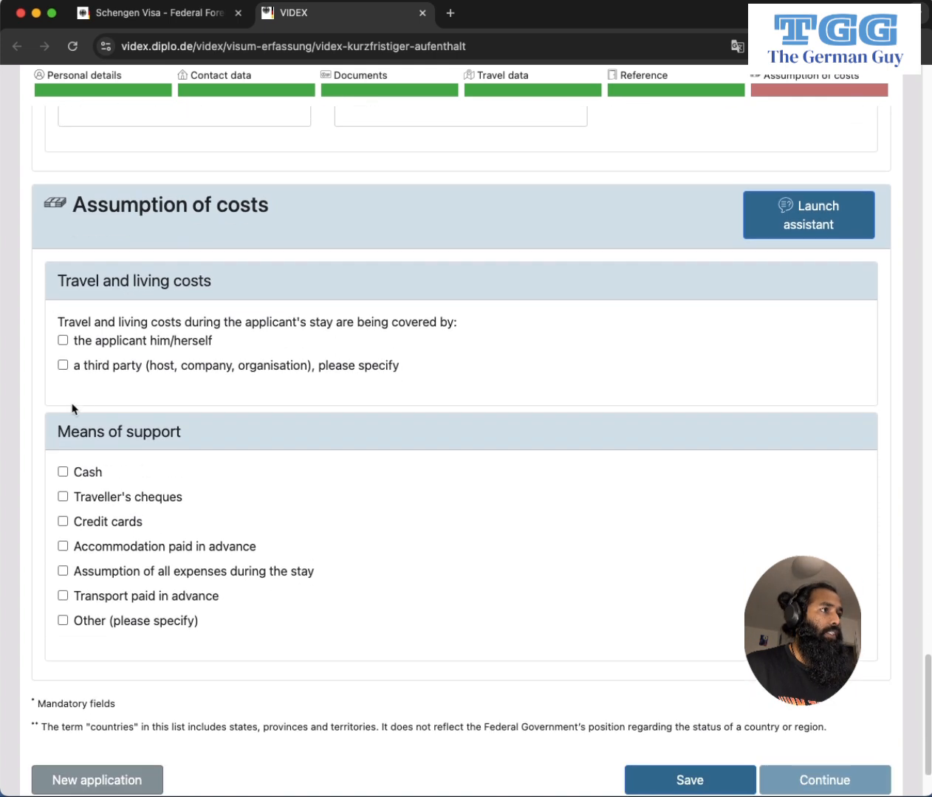
pyautogui.scroll(-1, 70, 332)
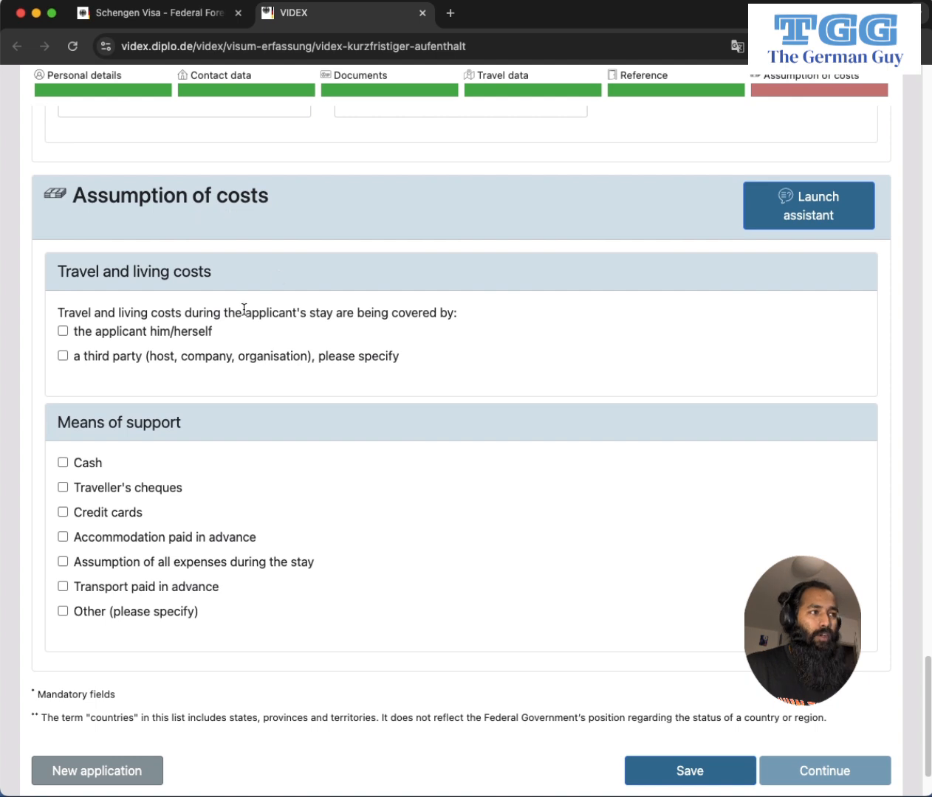
pyautogui.scroll(-1, 148, 309)
pyautogui.scroll(-1, 289, 324)
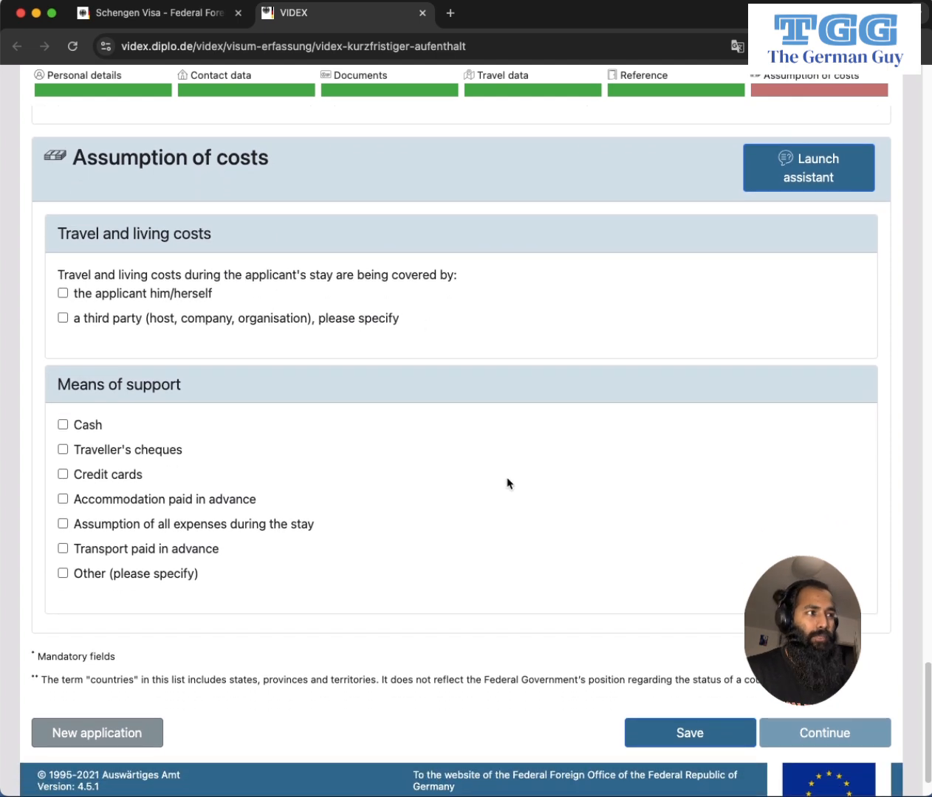
pyautogui.scroll(-1, 512, 493)
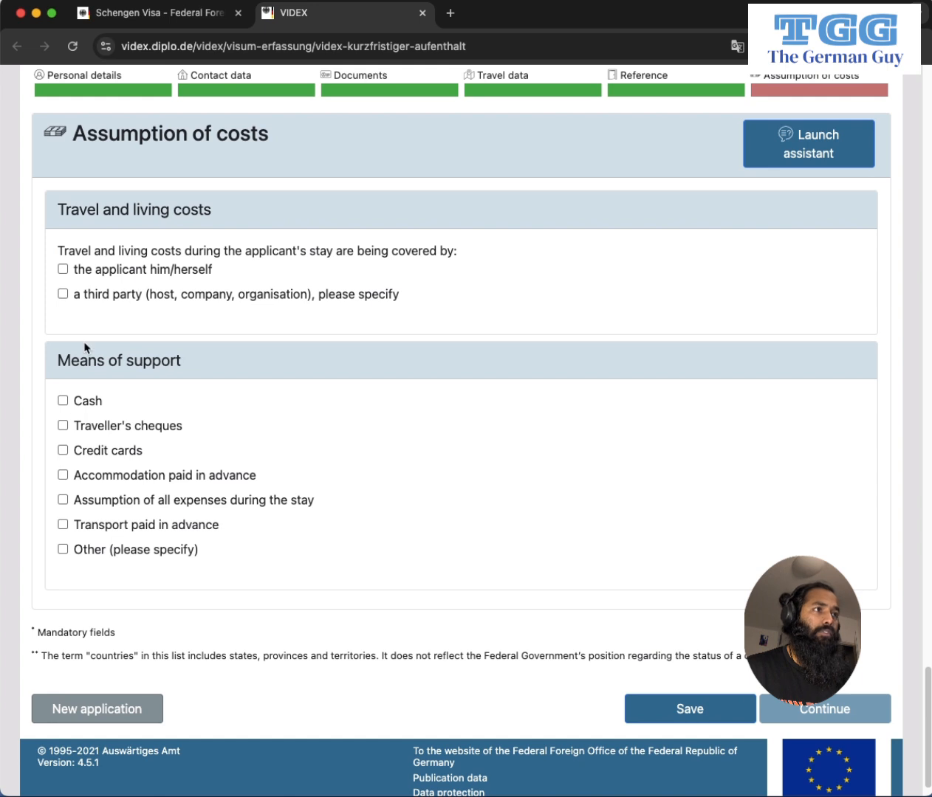
pyautogui.click(62, 270)
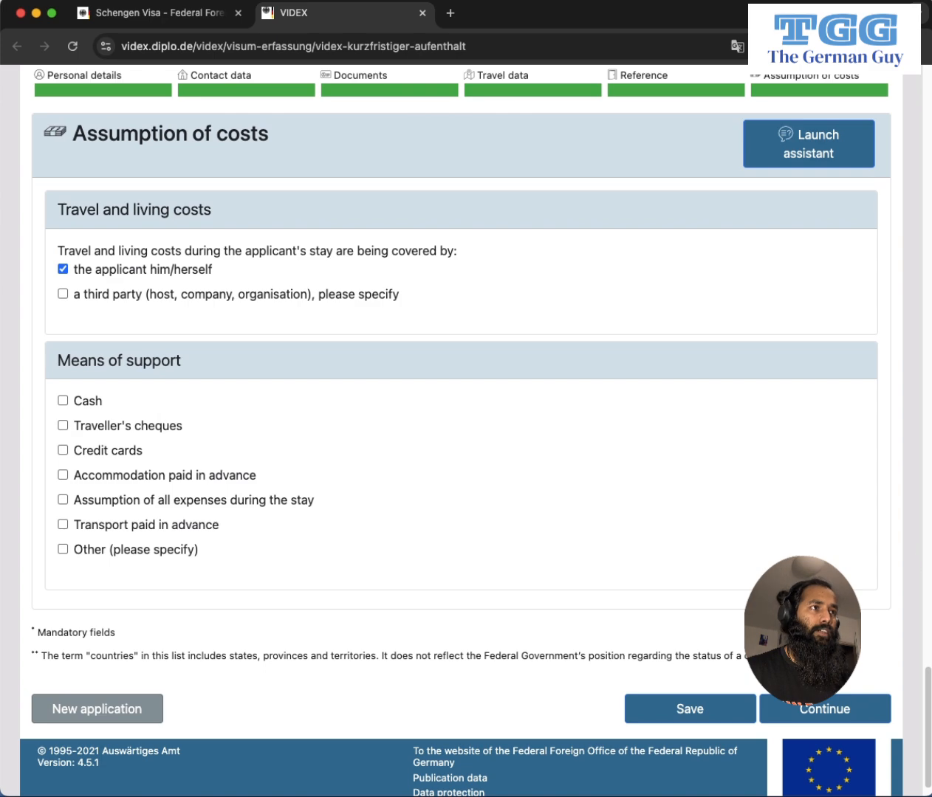
# Submit the form for checking, download it as a PDF and scroll through the seven pages.
pyautogui.click(827, 710)
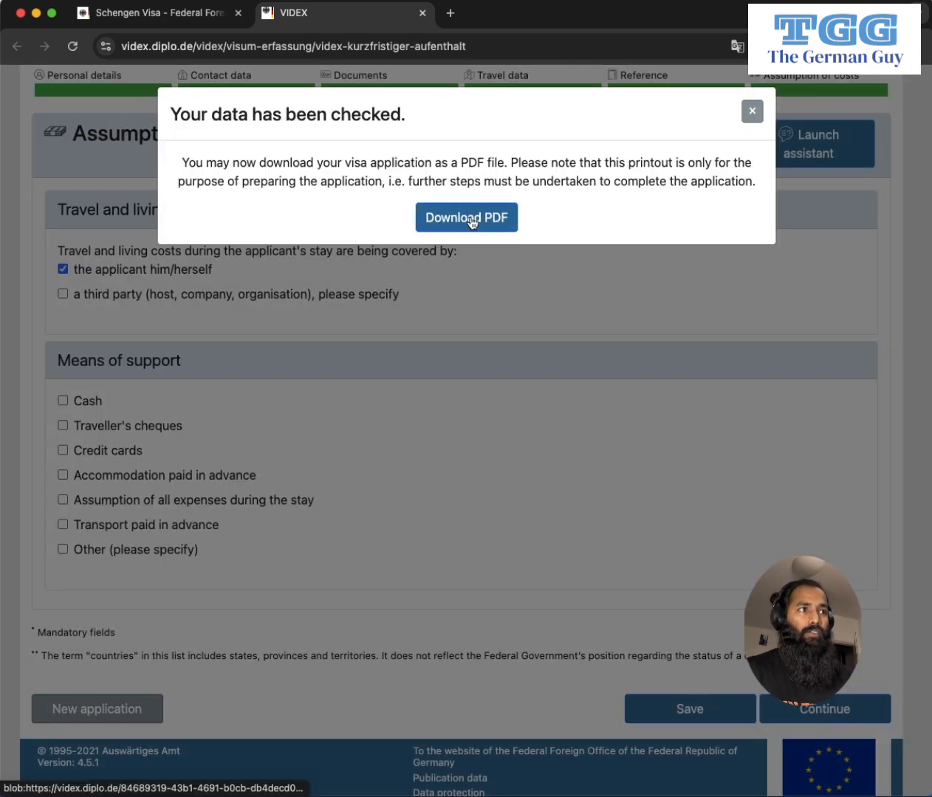
pyautogui.click(471, 225)
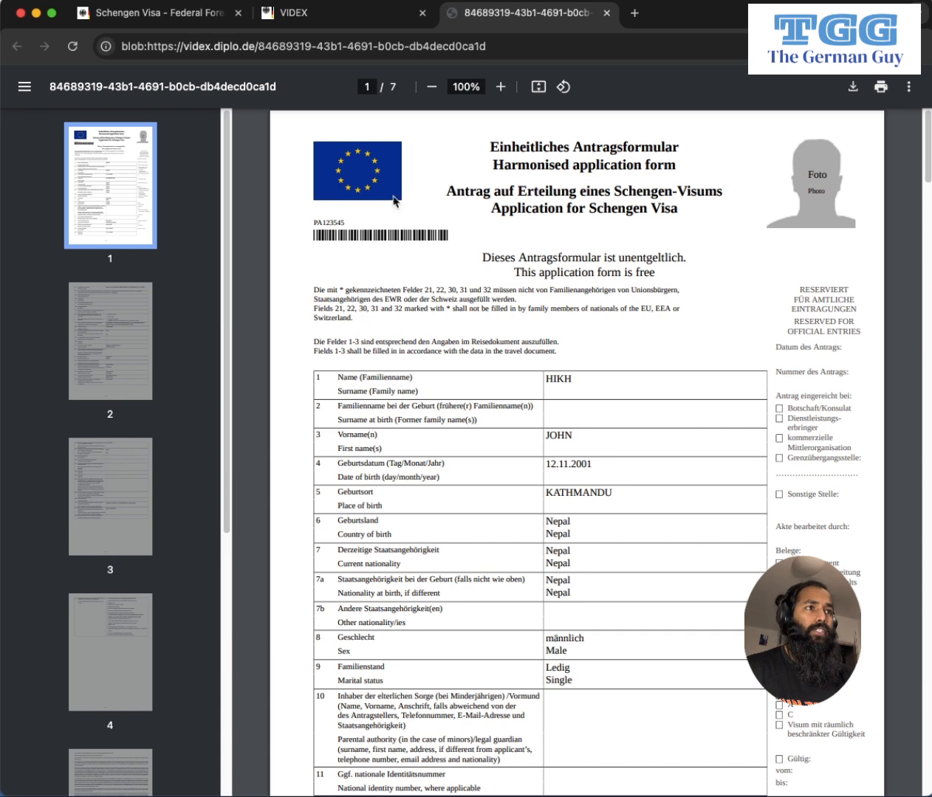
pyautogui.scroll(-1, 659, 462)
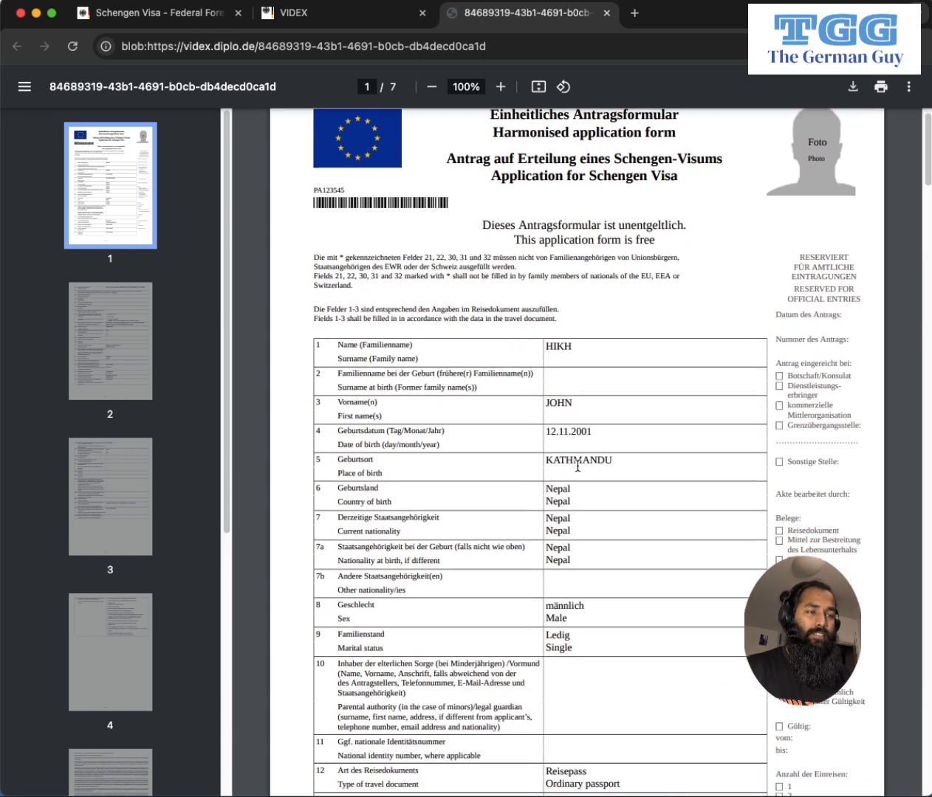
pyautogui.scroll(1, 466, 367)
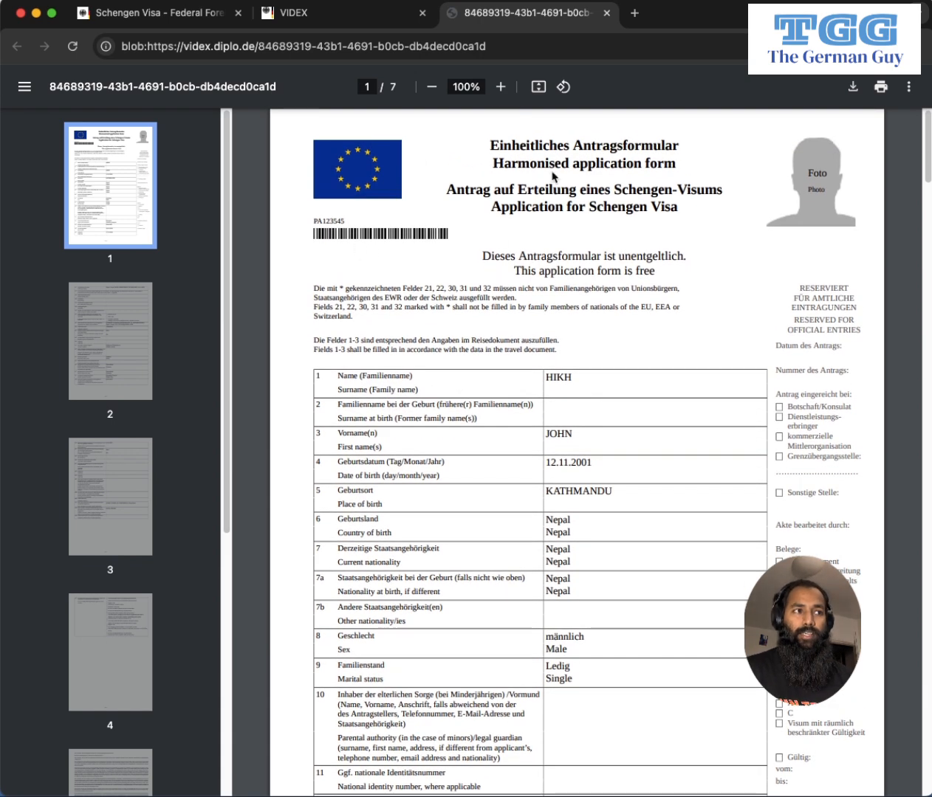
pyautogui.scroll(-4, 512, 524)
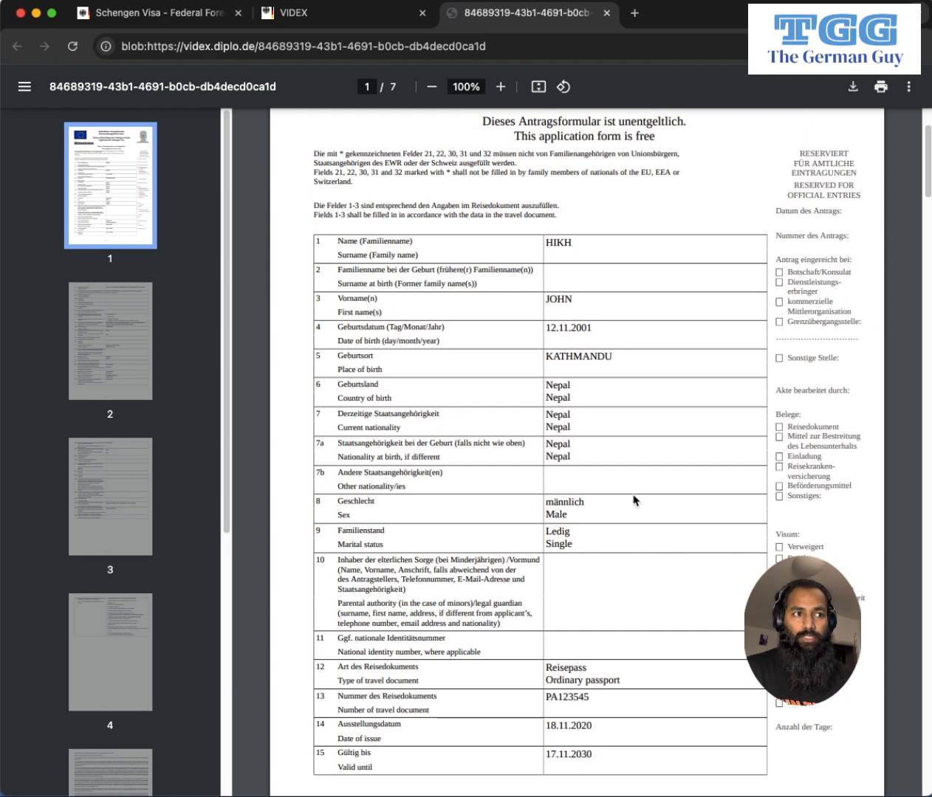
pyautogui.scroll(-5, 635, 501)
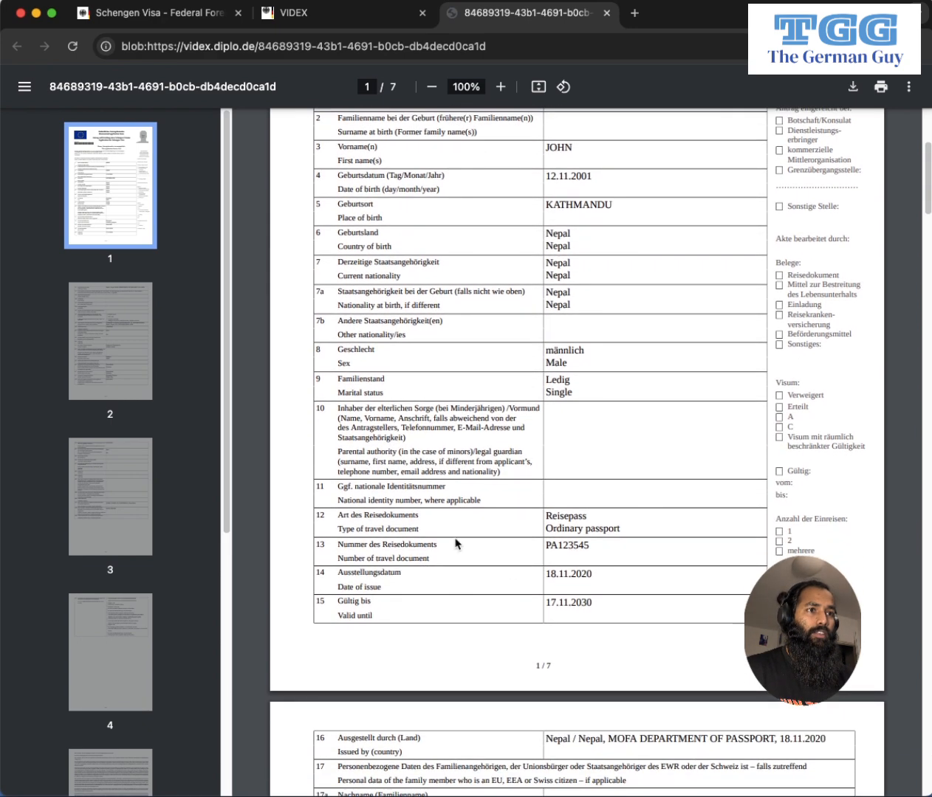
pyautogui.scroll(-15, 455, 544)
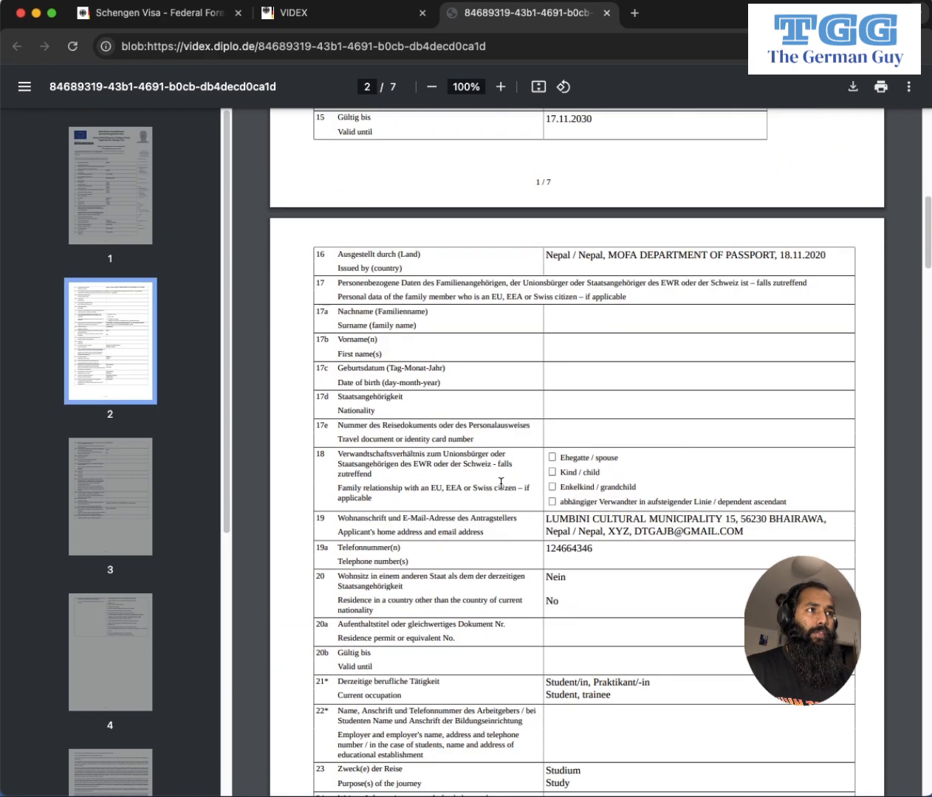
pyautogui.scroll(-20, 629, 484)
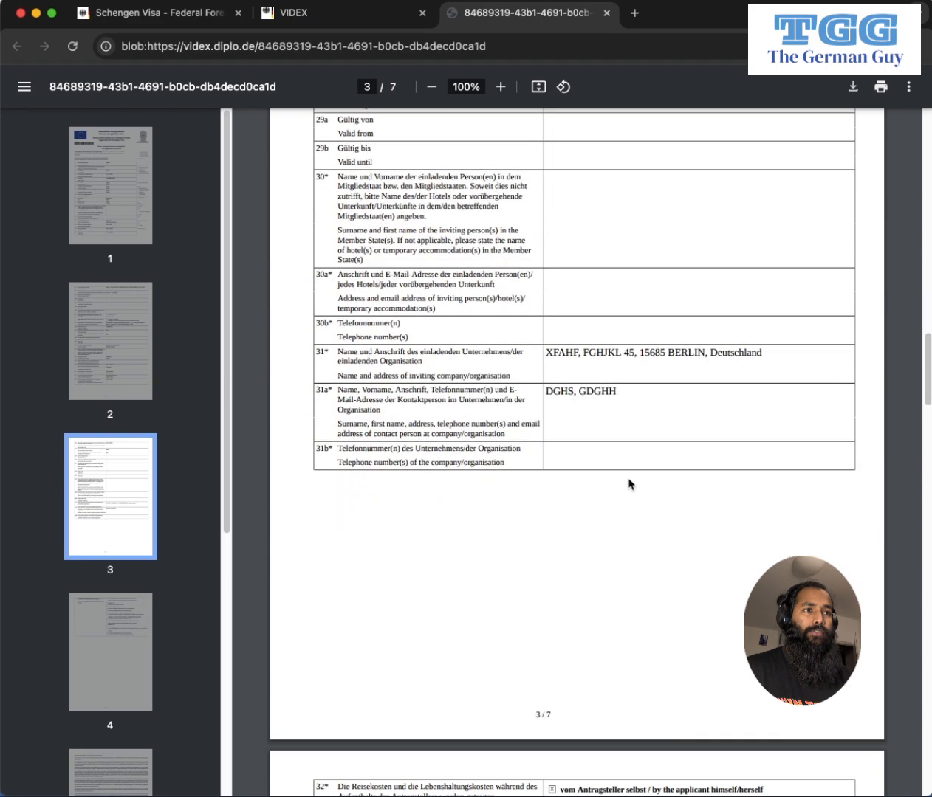
pyautogui.scroll(-20, 628, 472)
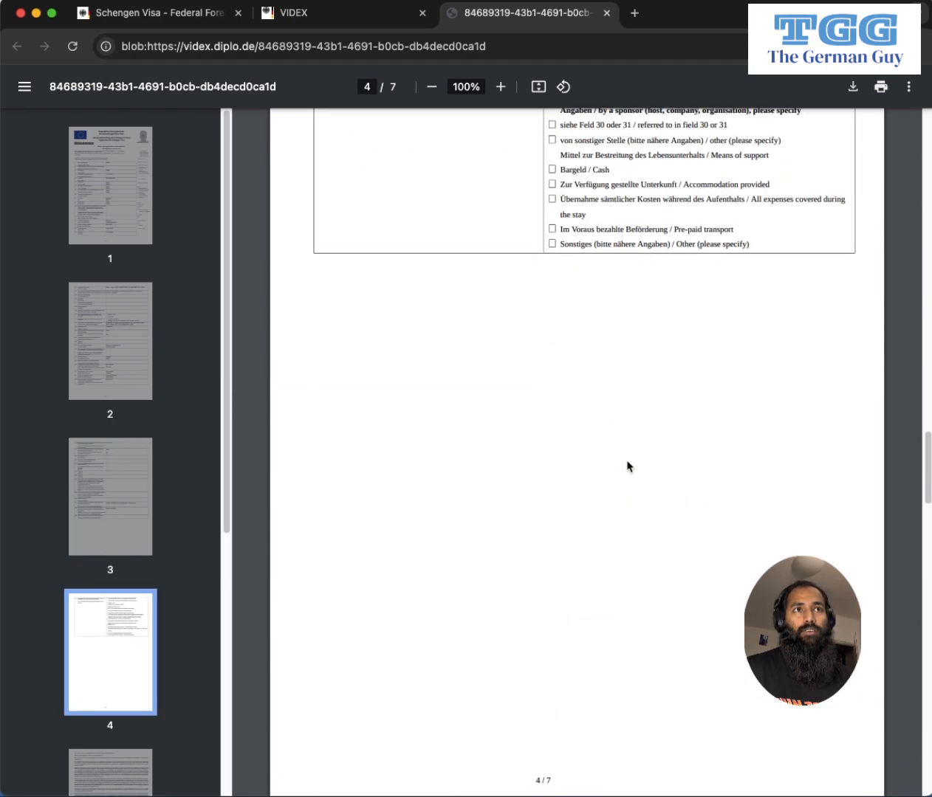
pyautogui.scroll(-20, 628, 467)
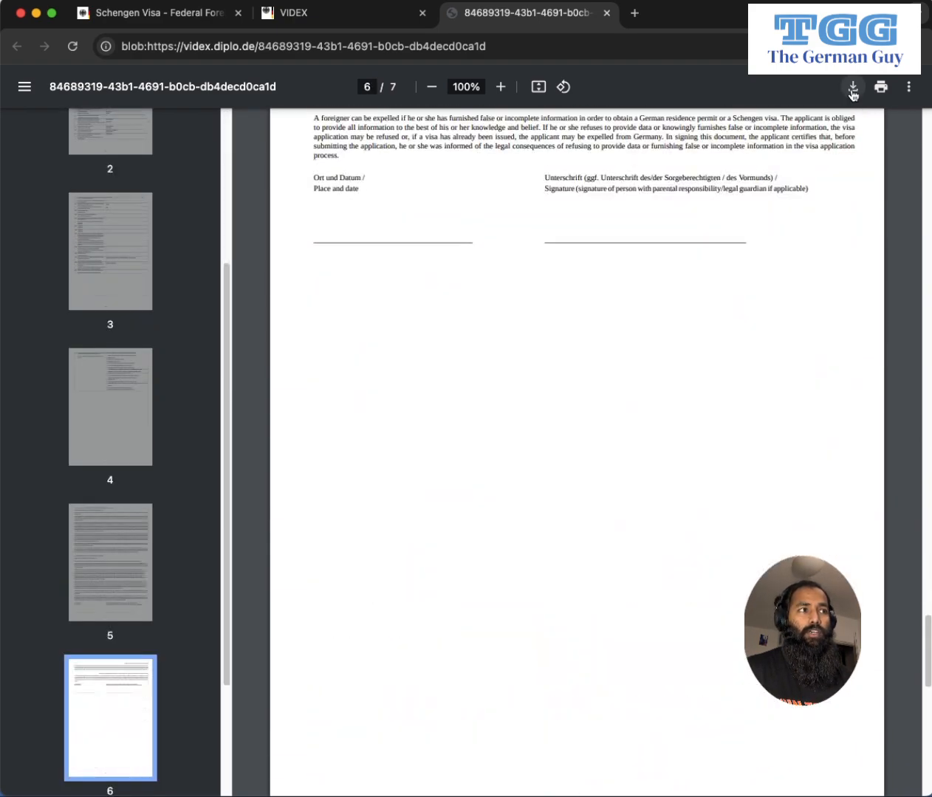
# Save the visa application PDF (90.5 KB) to the computer from the viewer toolbar.
pyautogui.click(852, 89)
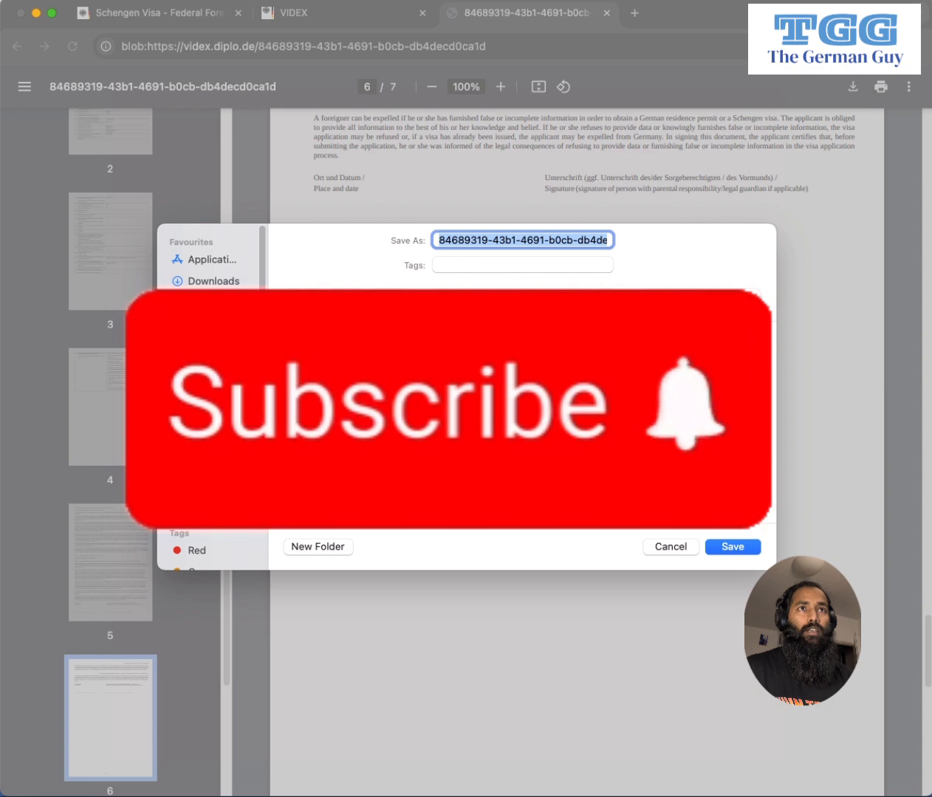
pyautogui.click(663, 549)
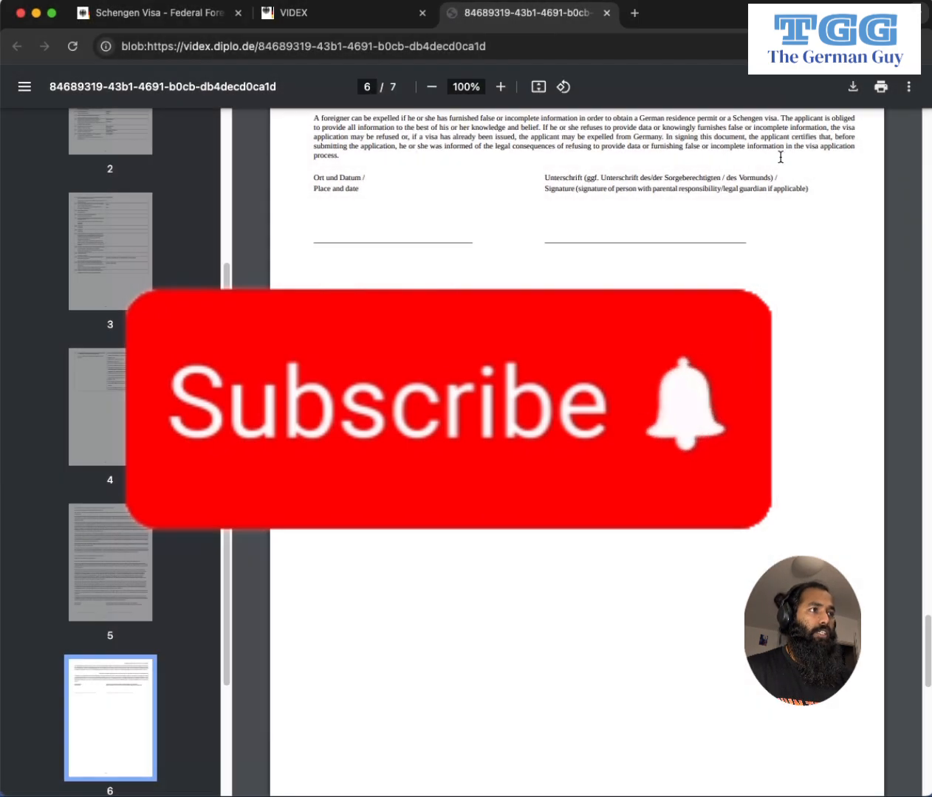
pyautogui.click(861, 90)
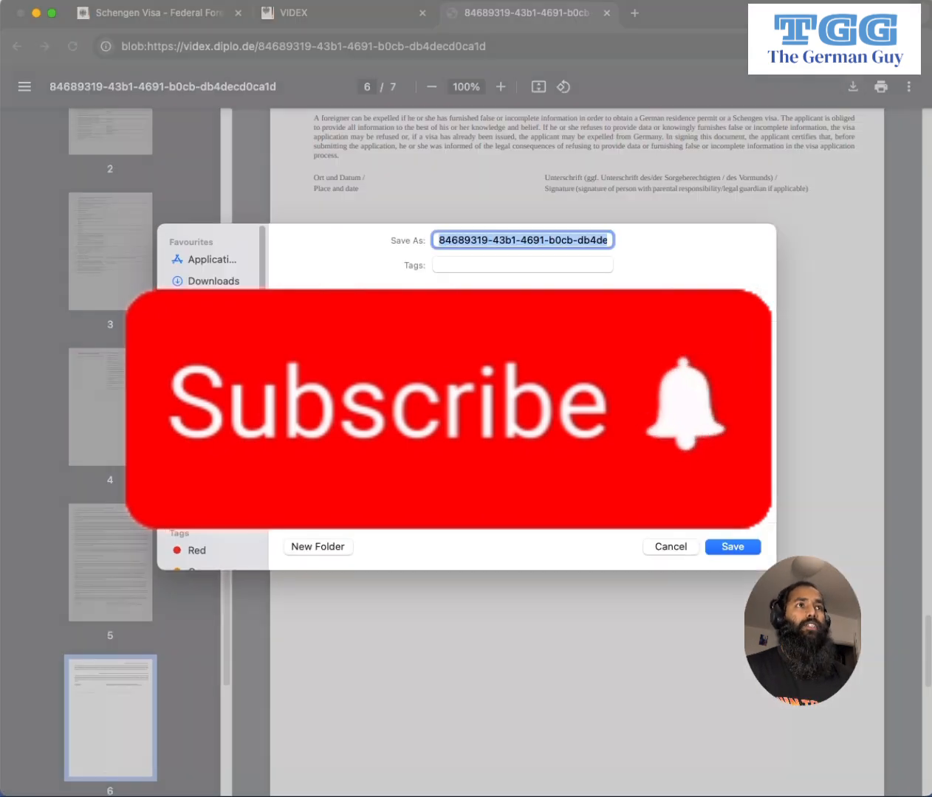
pyautogui.click(733, 547)
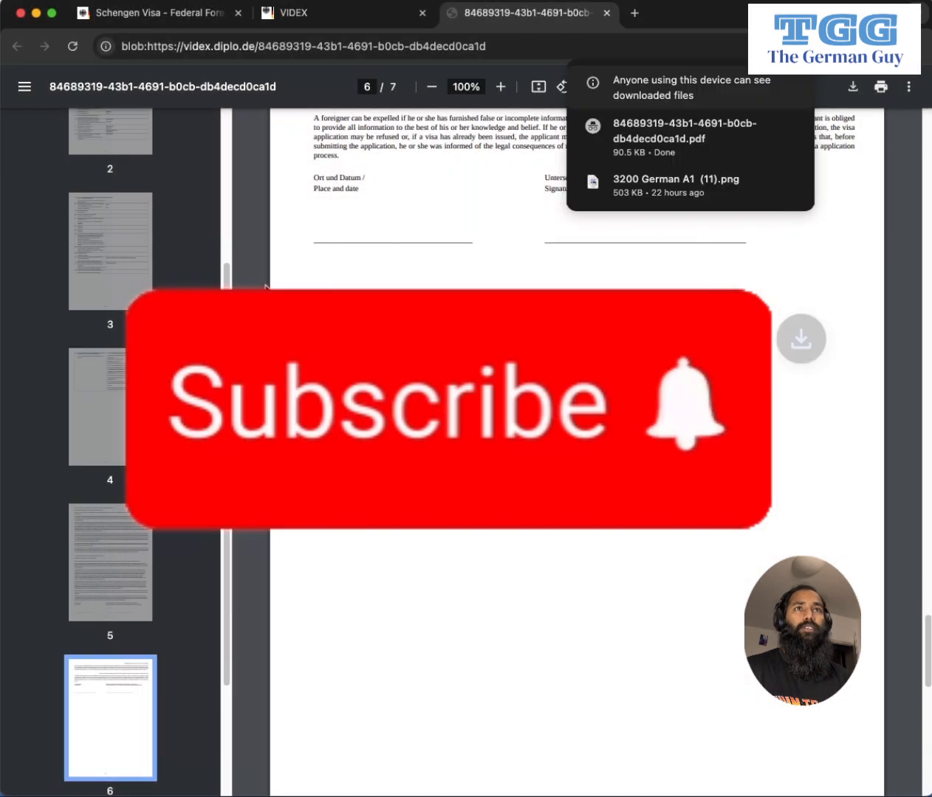
pyautogui.scroll(12, 623, 142)
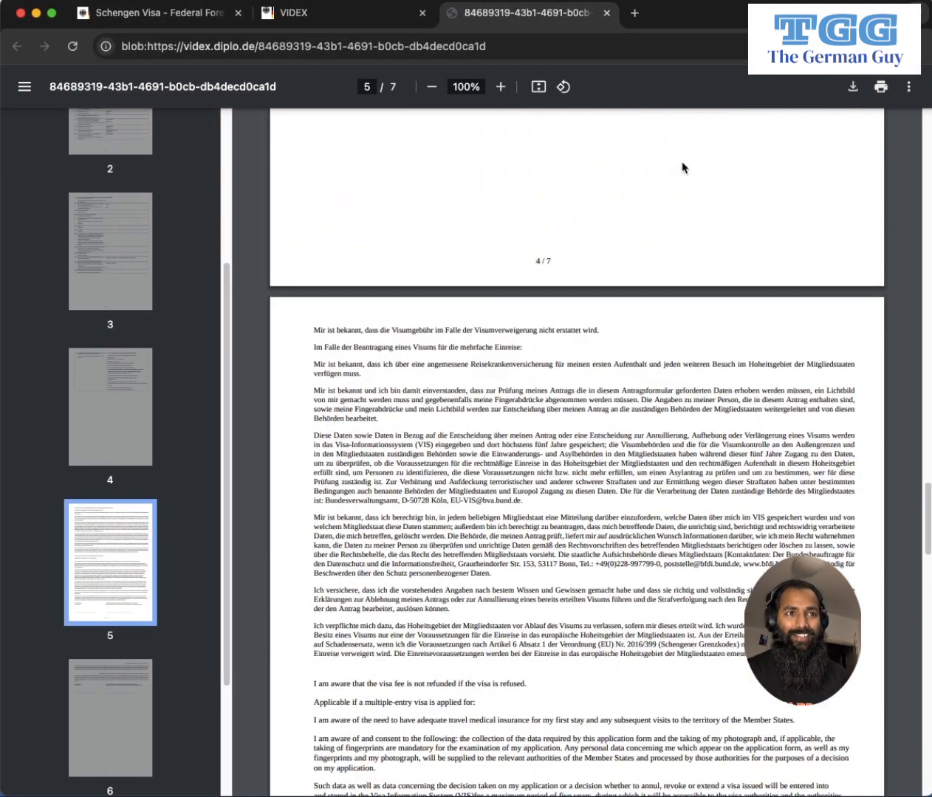
pyautogui.scroll(-8, 705, 230)
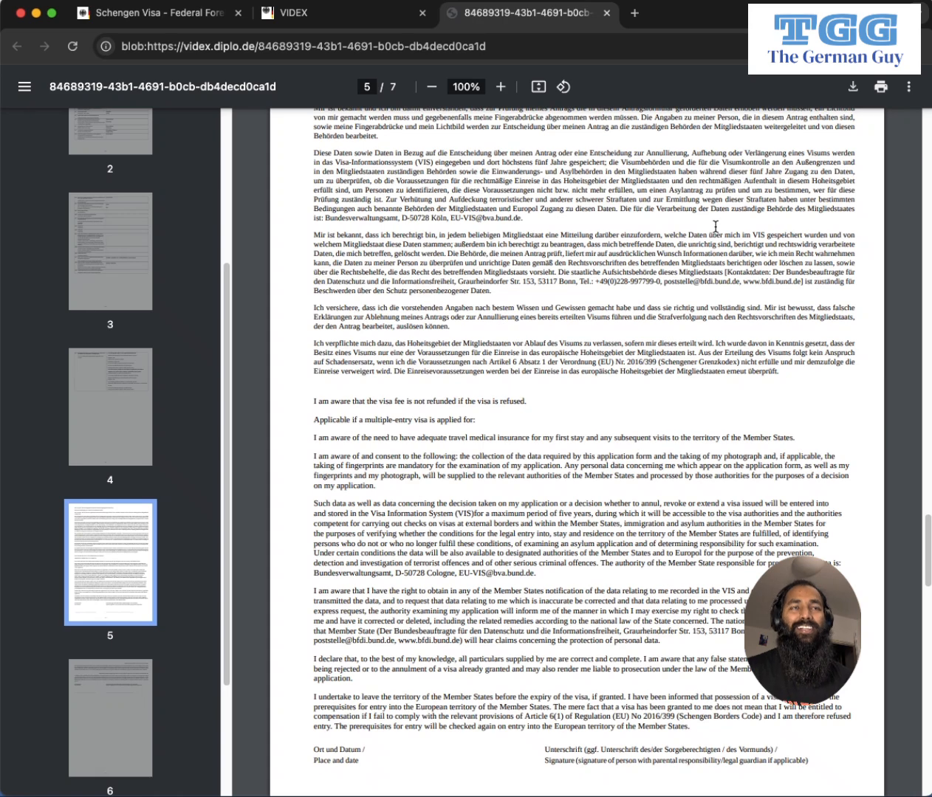
pyautogui.scroll(-6, 715, 226)
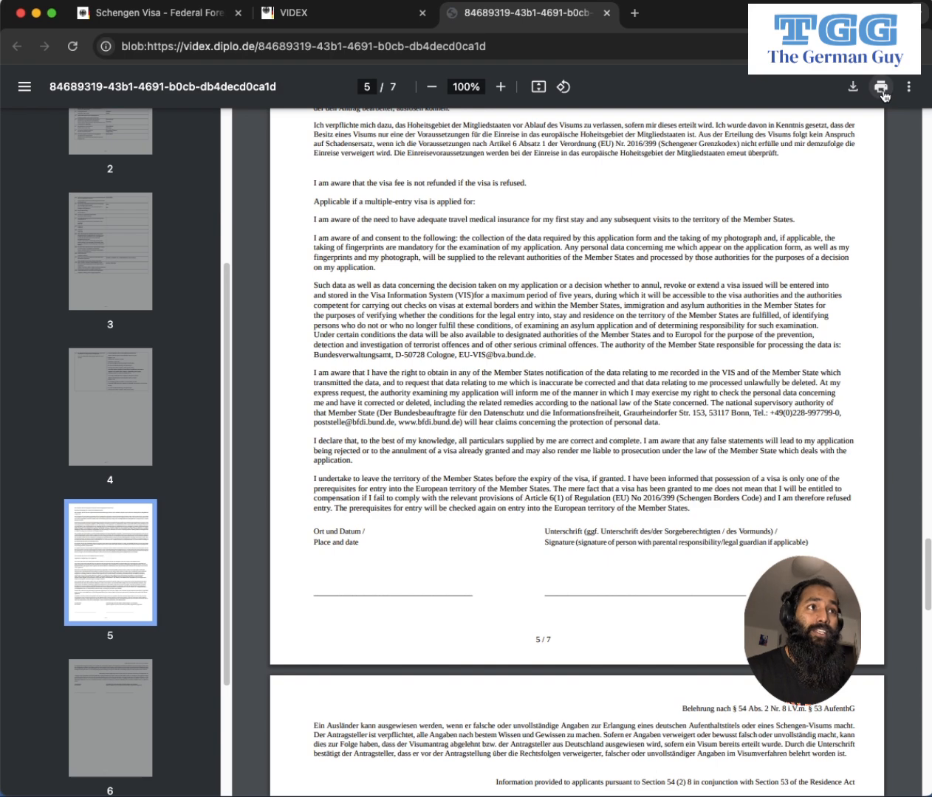
pyautogui.click(885, 96)
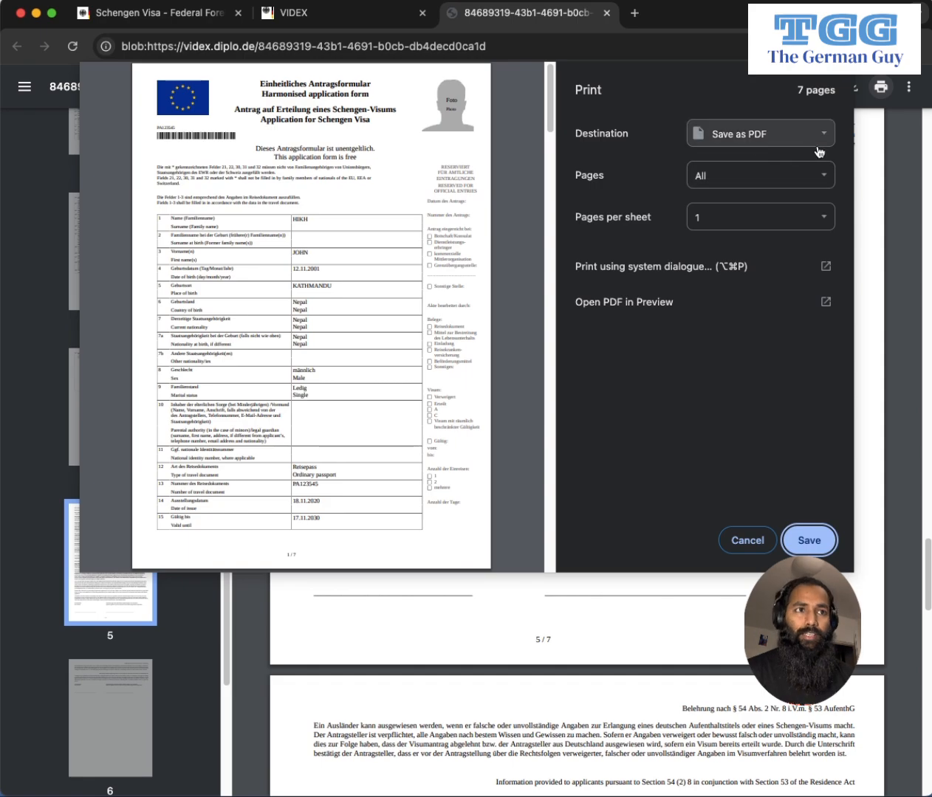
pyautogui.click(744, 535)
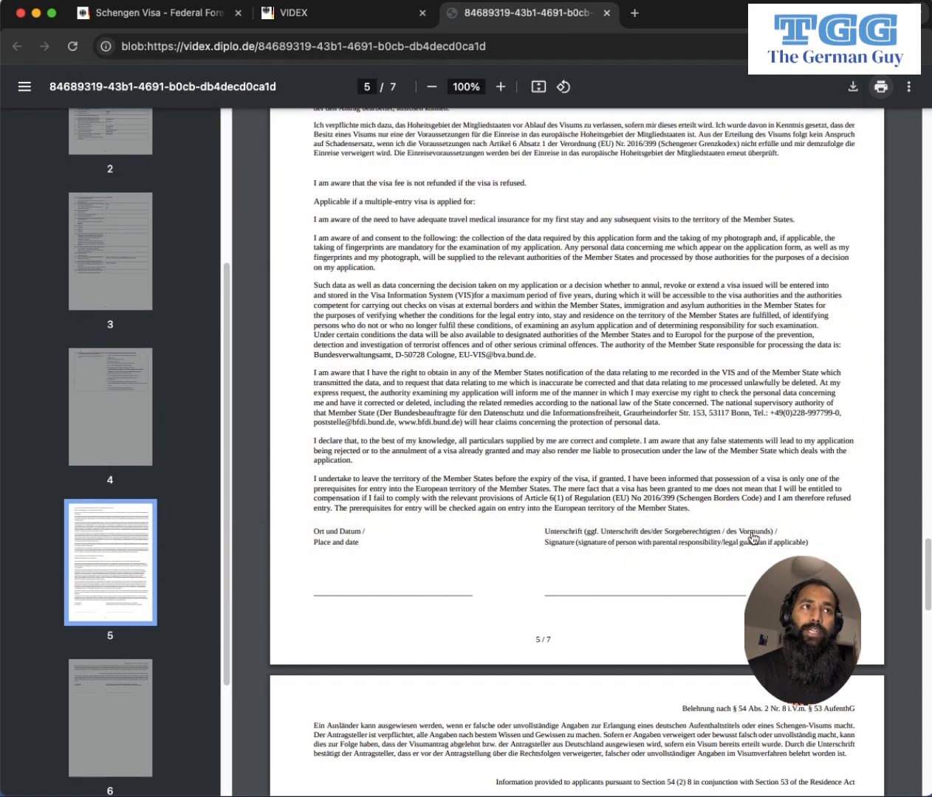
pyautogui.scroll(-9, 659, 491)
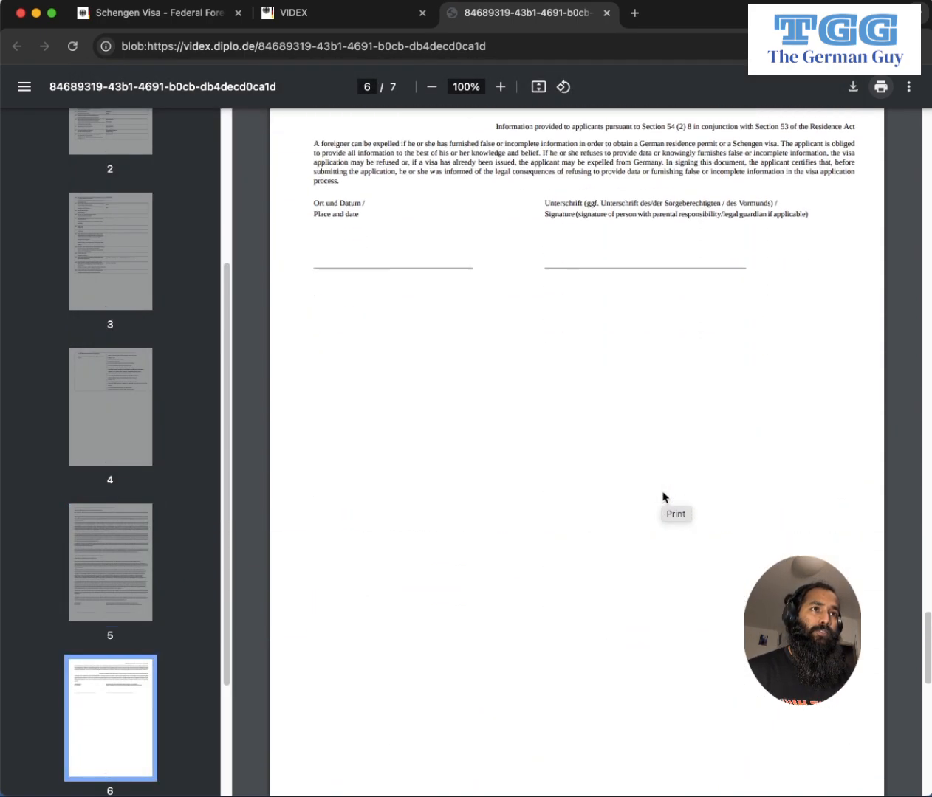
pyautogui.scroll(20, 662, 496)
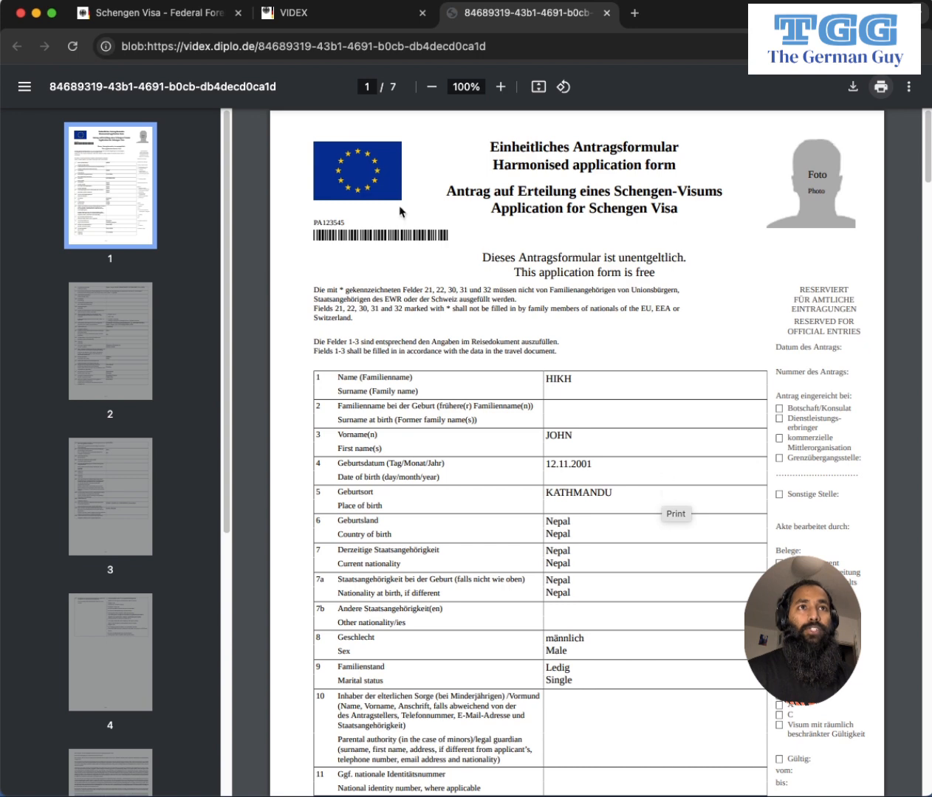